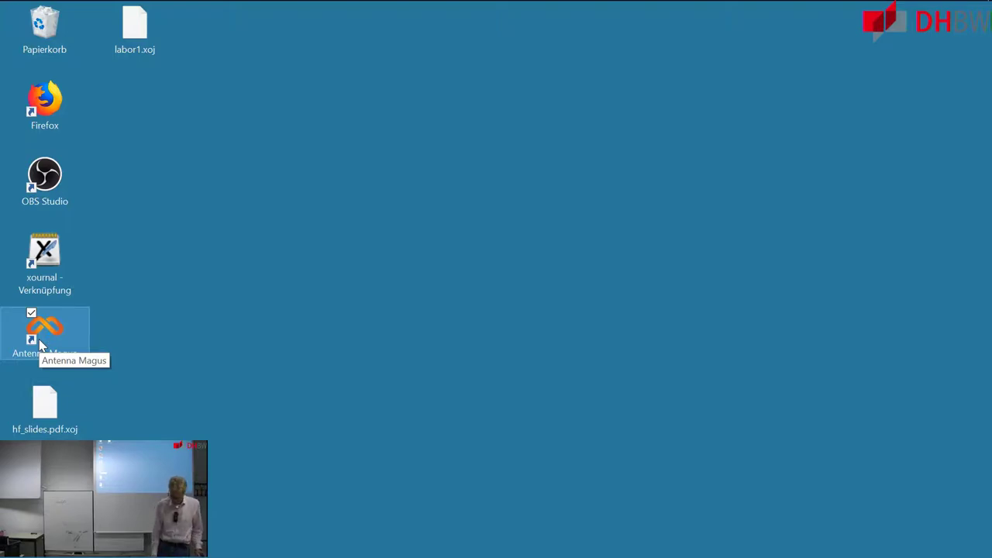
Launch Antenna Magus from the desktop.
{"action": "double_click", "coordinate": [40, 341]}
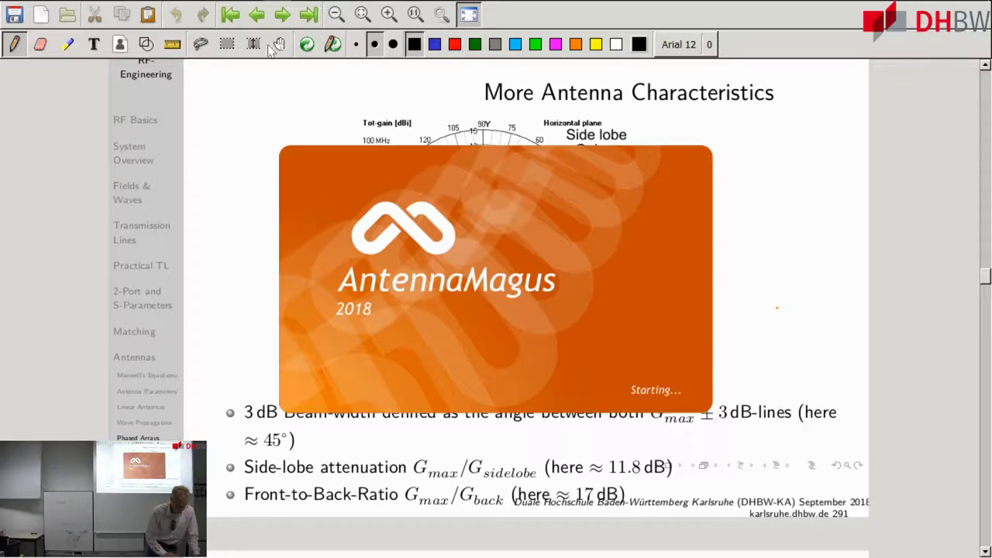
Examine the annotated polar gain diagram on the More Antenna Characteristics slide in Xournal.
{"action": "left_click", "coordinate": [388, 14]}
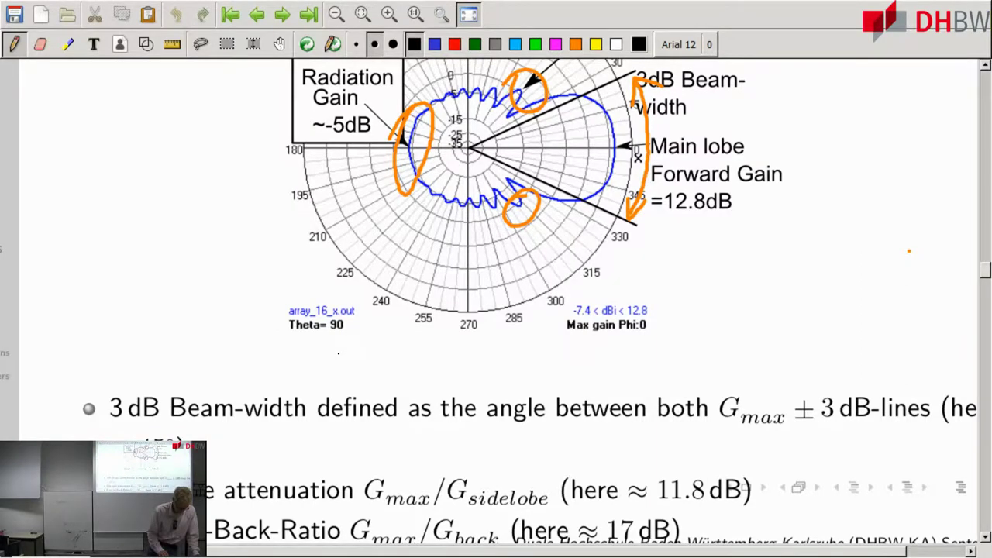
{"action": "scroll", "coordinate": [338, 353], "scroll_direction": "up", "scroll_amount": 1}
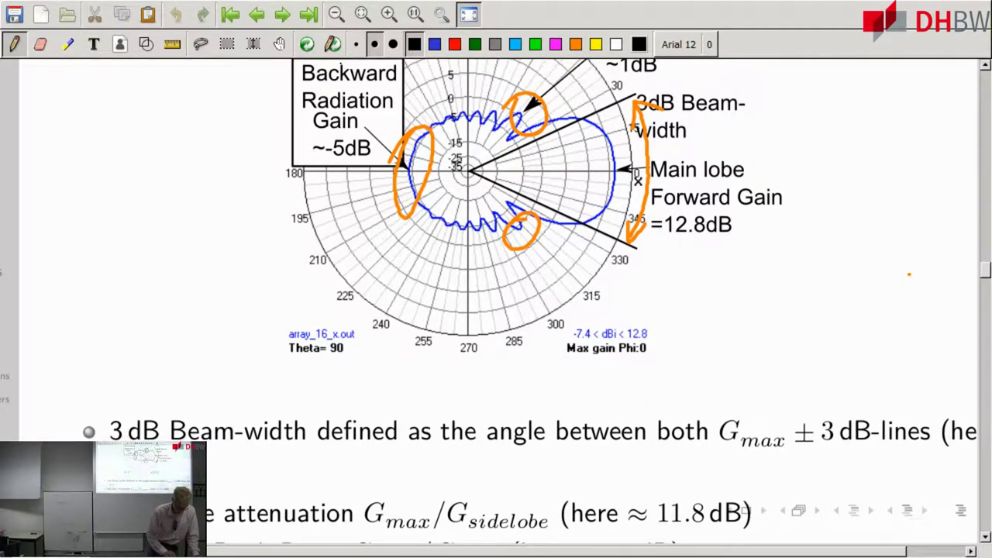
{"action": "left_click", "coordinate": [336, 14]}
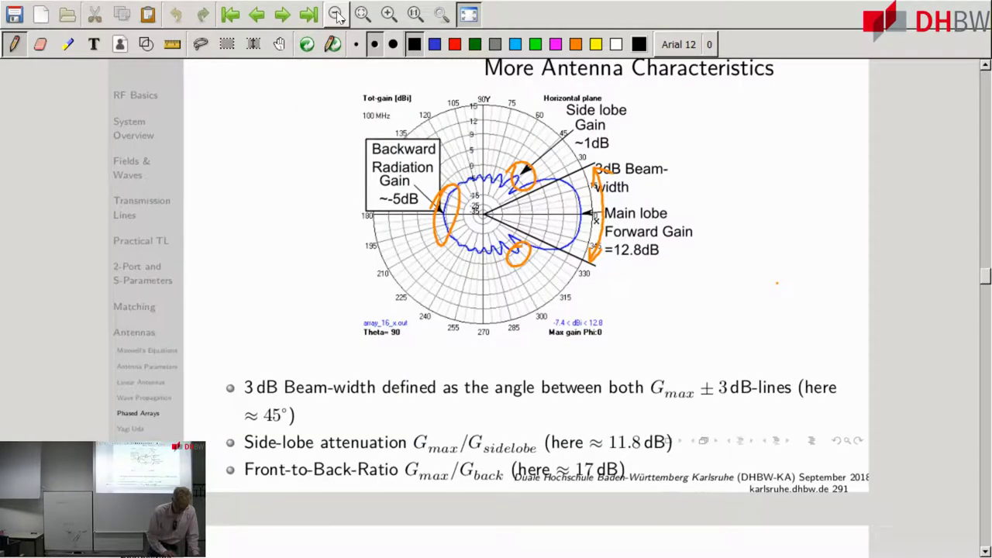
{"action": "scroll", "coordinate": [370, 177], "scroll_direction": "up", "scroll_amount": 3}
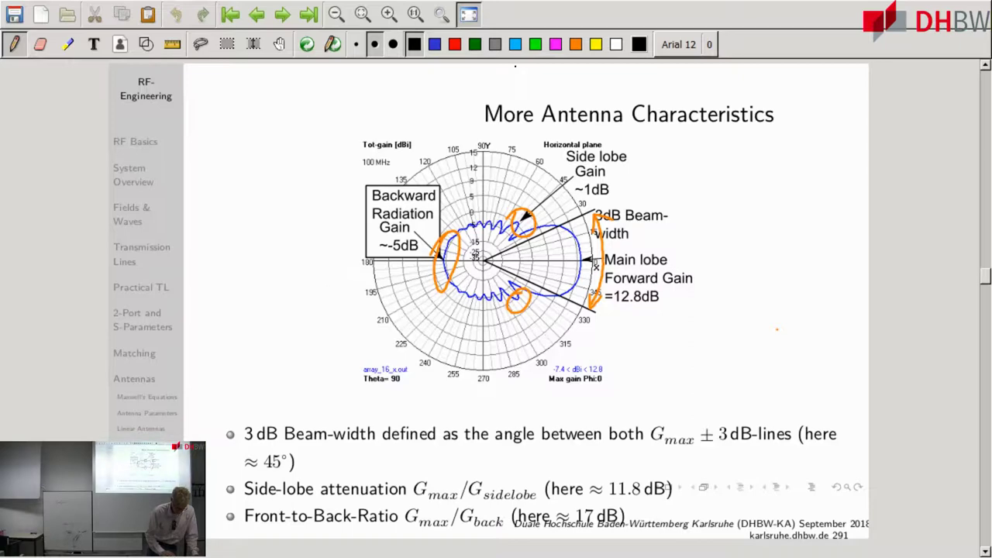
{"action": "left_click", "coordinate": [363, 14]}
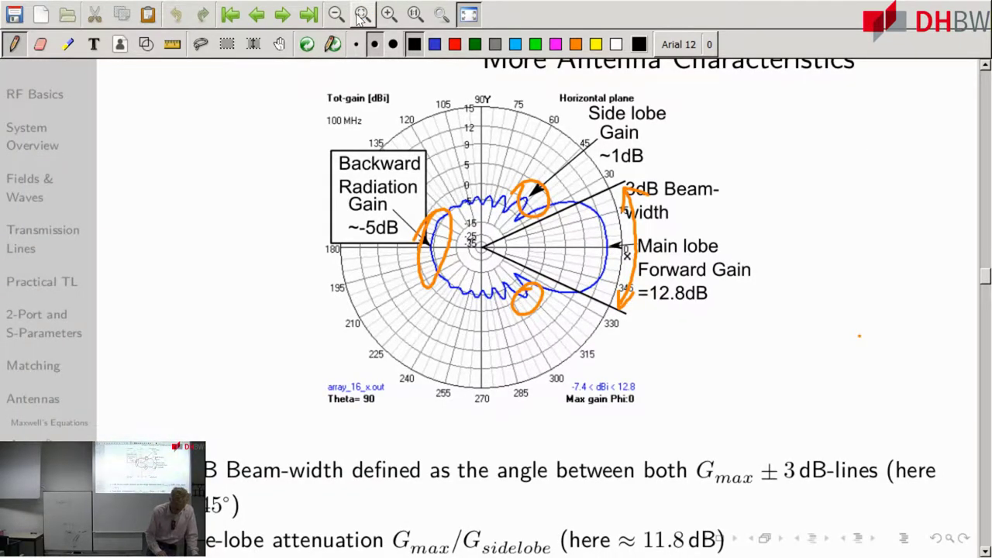
Switch to Antenna Magus and accept the classroom licence agreement.
{"action": "key", "text": "alt+Tab"}
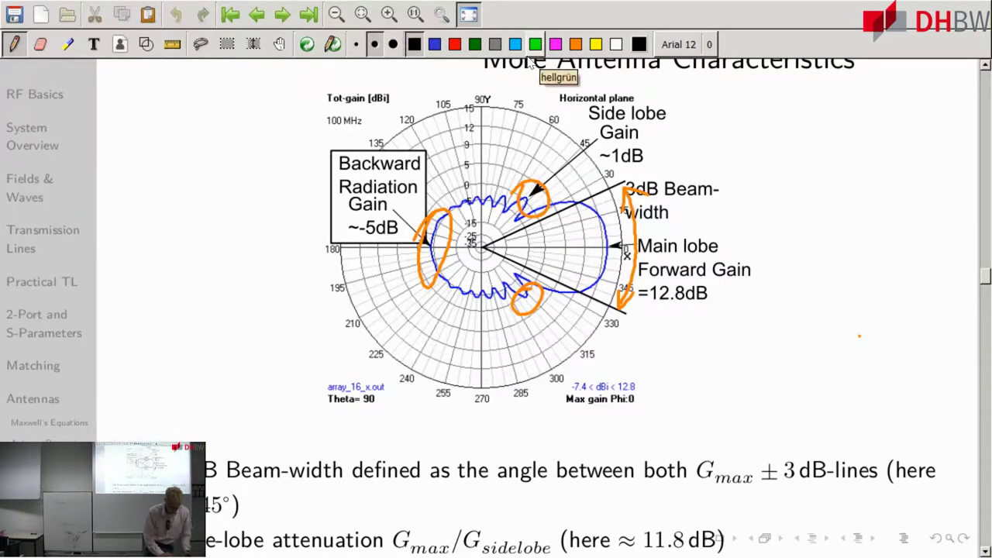
{"action": "key", "text": "alt+Tab"}
{"action": "key", "text": "alt+Tab"}
{"action": "key", "text": "alt+Tab"}
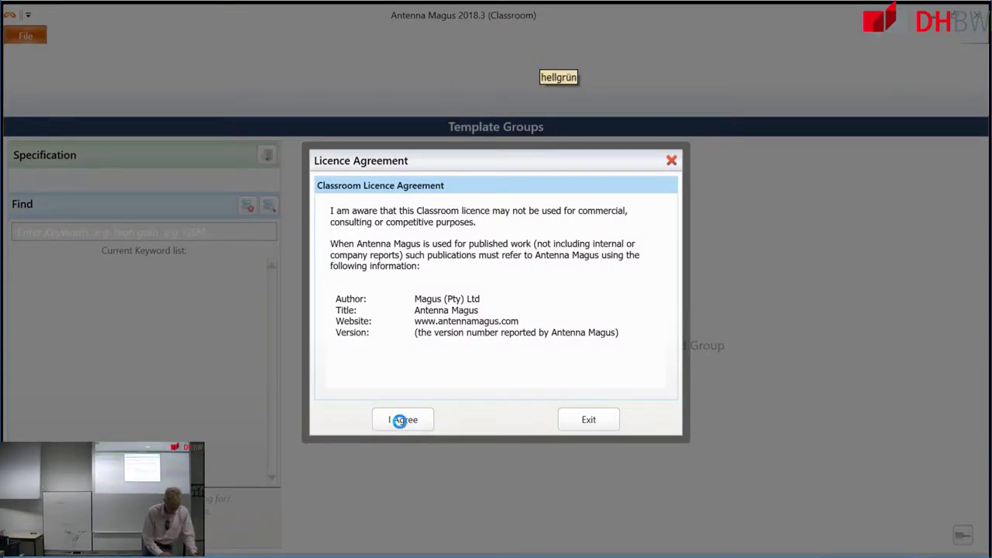
{"action": "left_click", "coordinate": [399, 420]}
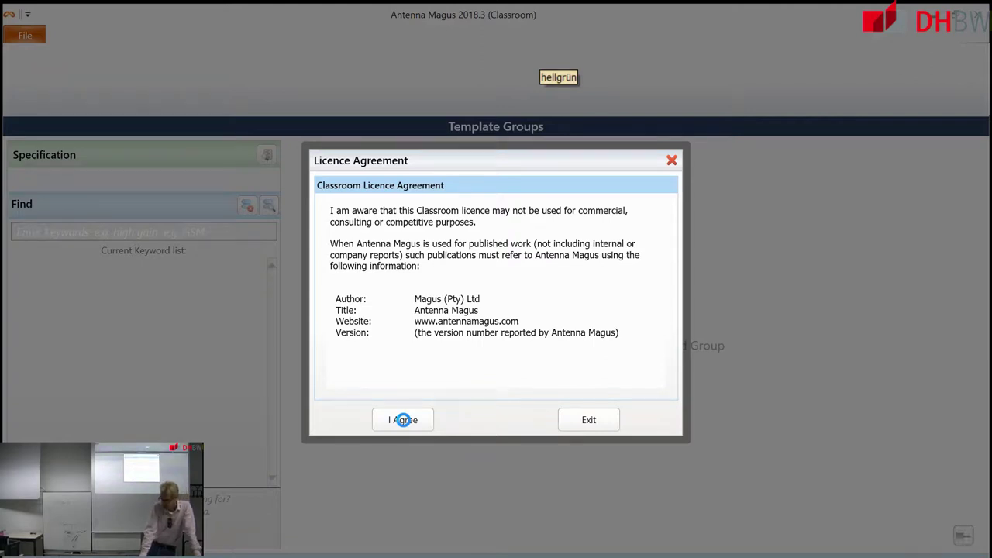
{"action": "left_click", "coordinate": [403, 419]}
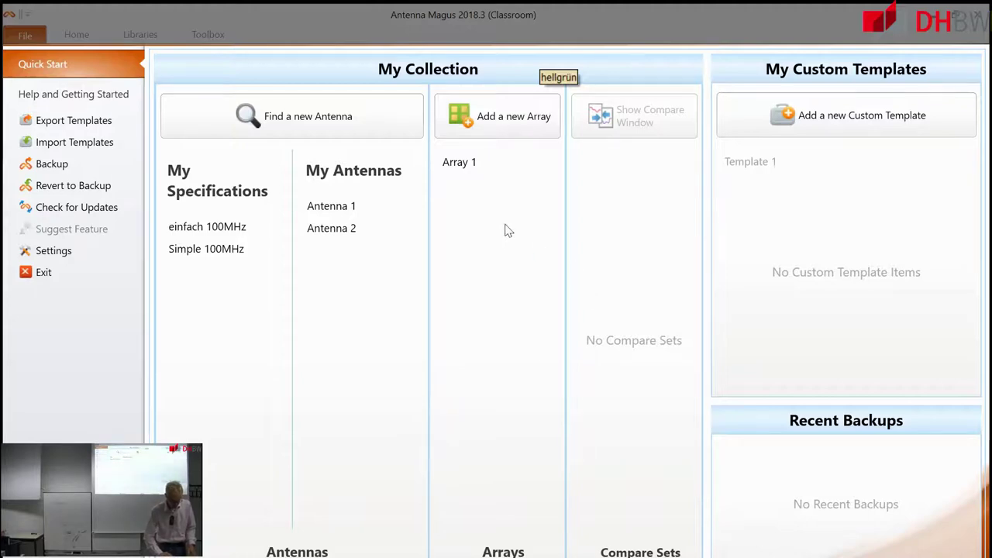
Add a new array to the collection and agree to the classroom licence again.
{"action": "left_click", "coordinate": [478, 116]}
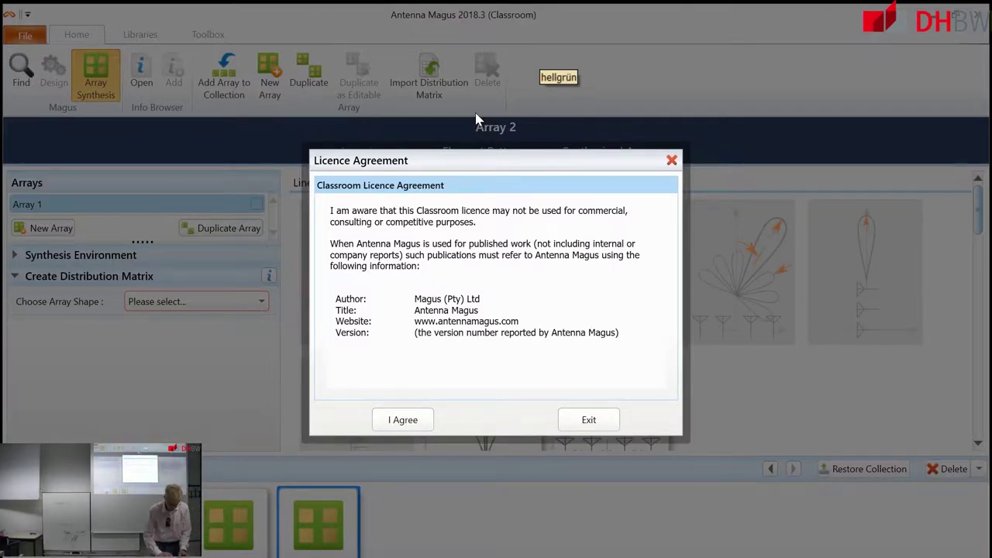
{"action": "key", "text": "alt+Tab"}
{"action": "key", "text": "Escape"}
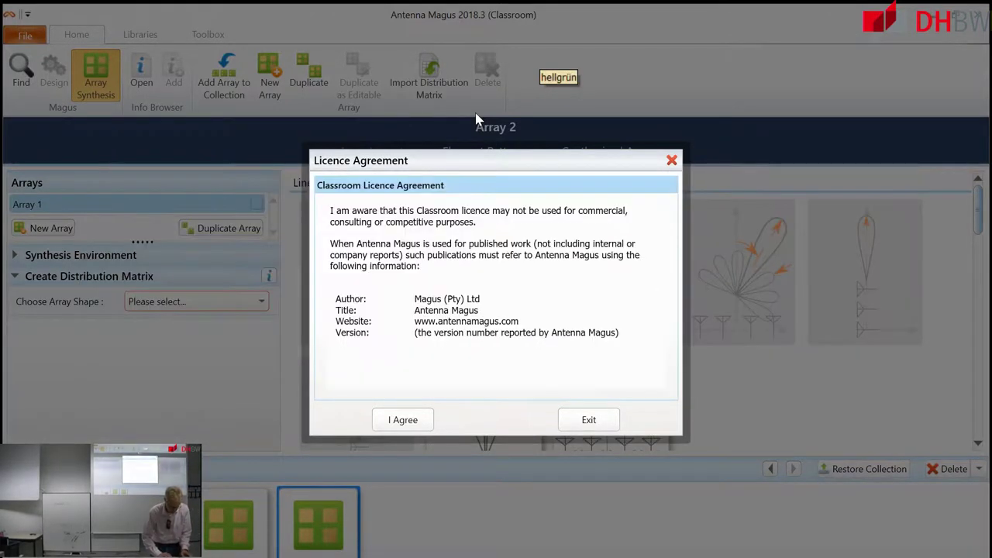
{"action": "left_click", "coordinate": [402, 420]}
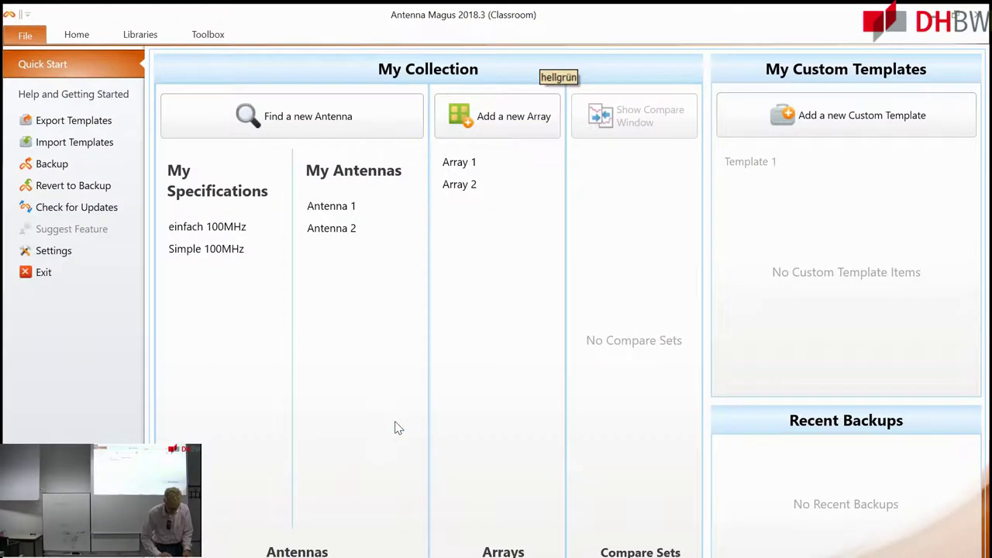
Open Array 2 from the collection for array synthesis.
{"action": "key", "text": "alt+Tab"}
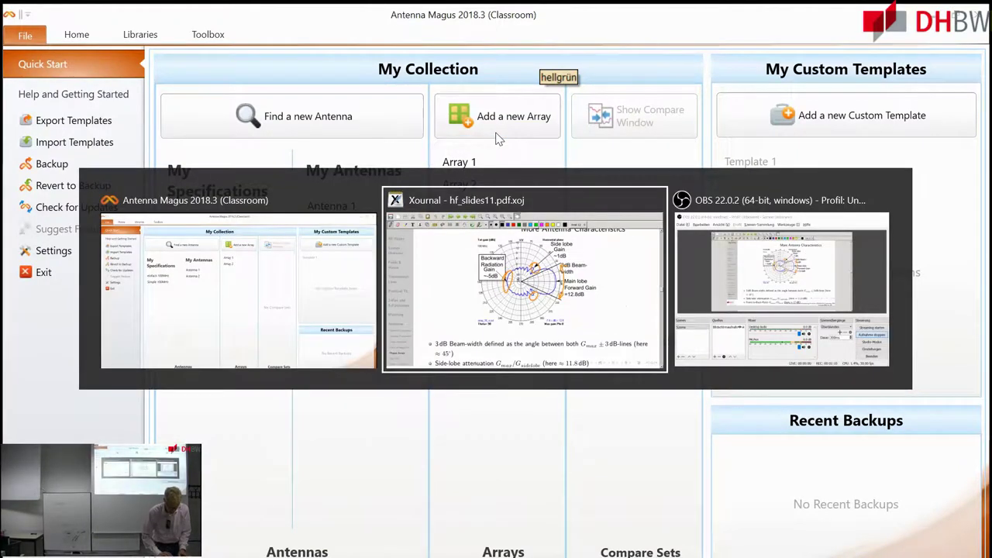
{"action": "key", "text": "Escape"}
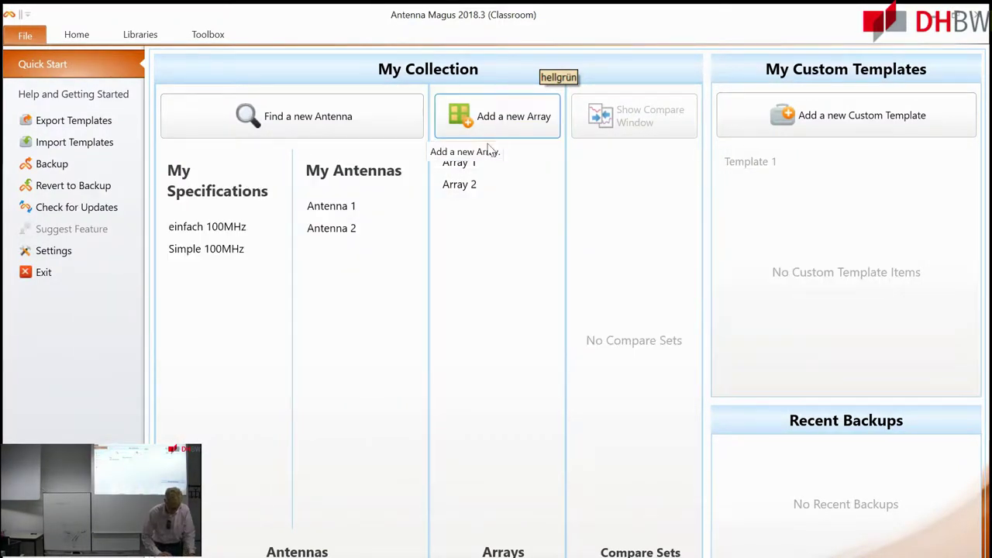
{"action": "double_click", "coordinate": [473, 184]}
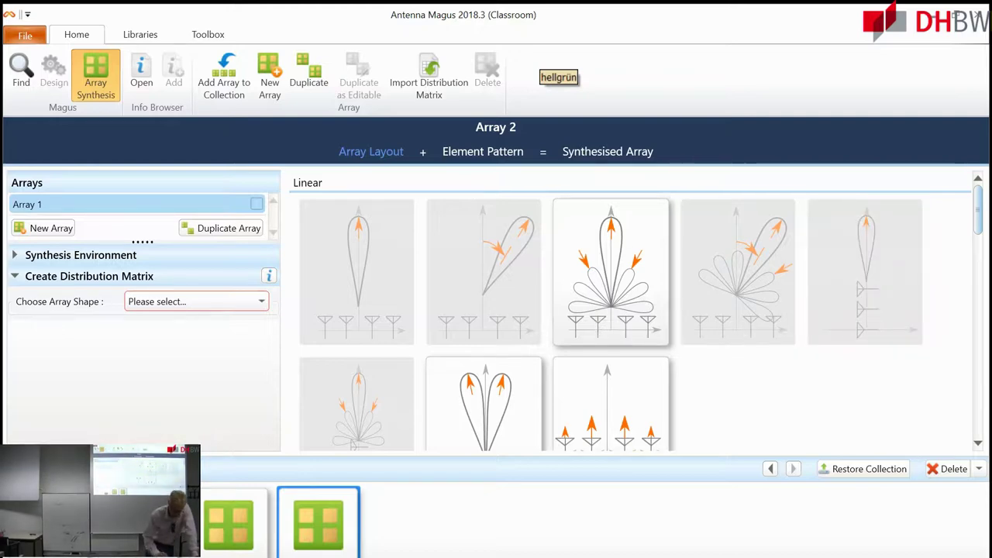
Apply the resonant half-wave dipole antenna as Array 2's element pattern, with D_null set to Z.
{"action": "mouse_move", "coordinate": [454, 236]}
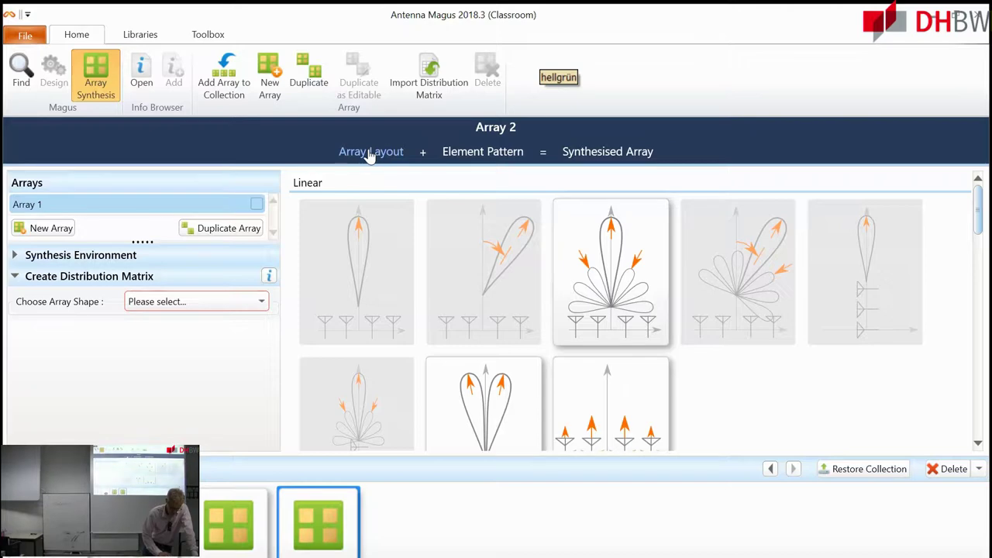
{"action": "left_click", "coordinate": [504, 155]}
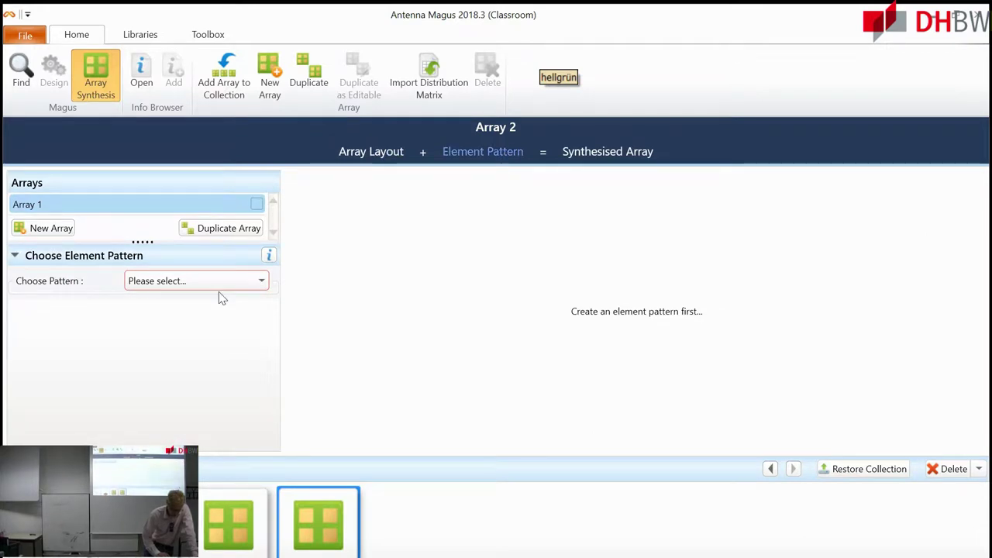
{"action": "left_click", "coordinate": [247, 283]}
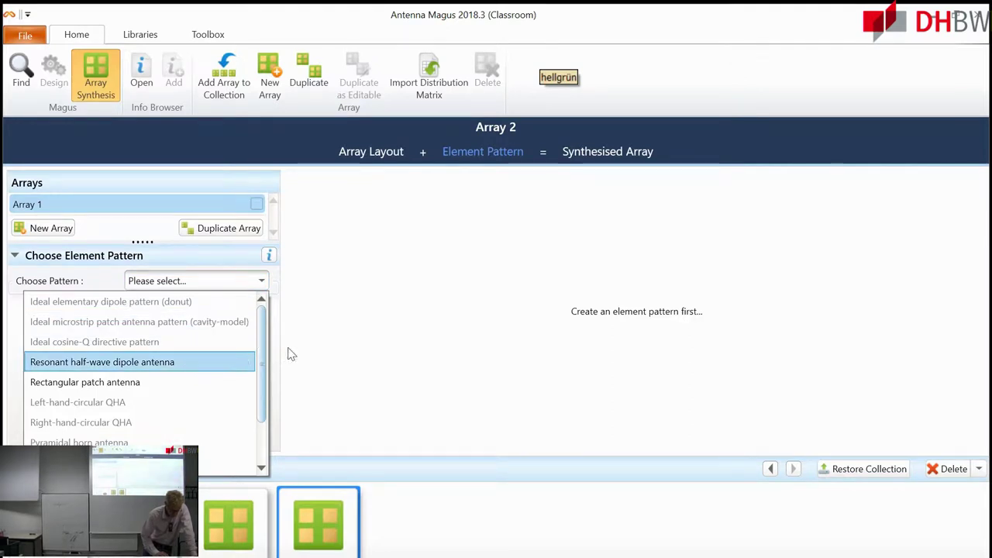
{"action": "scroll", "coordinate": [261, 352], "scroll_direction": "down", "scroll_amount": 2}
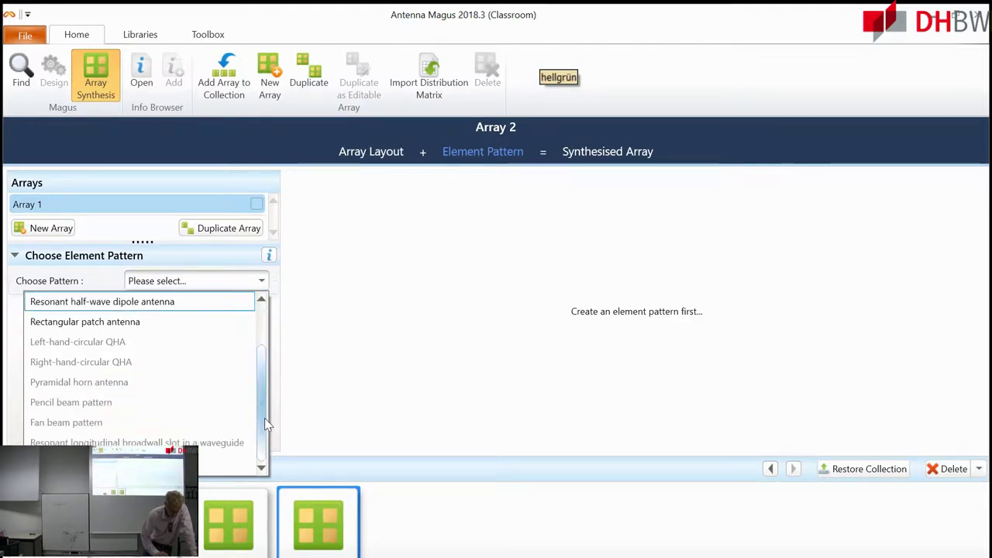
{"action": "scroll", "coordinate": [267, 349], "scroll_direction": "up", "scroll_amount": 1}
{"action": "scroll", "coordinate": [267, 349], "scroll_direction": "up", "scroll_amount": 1}
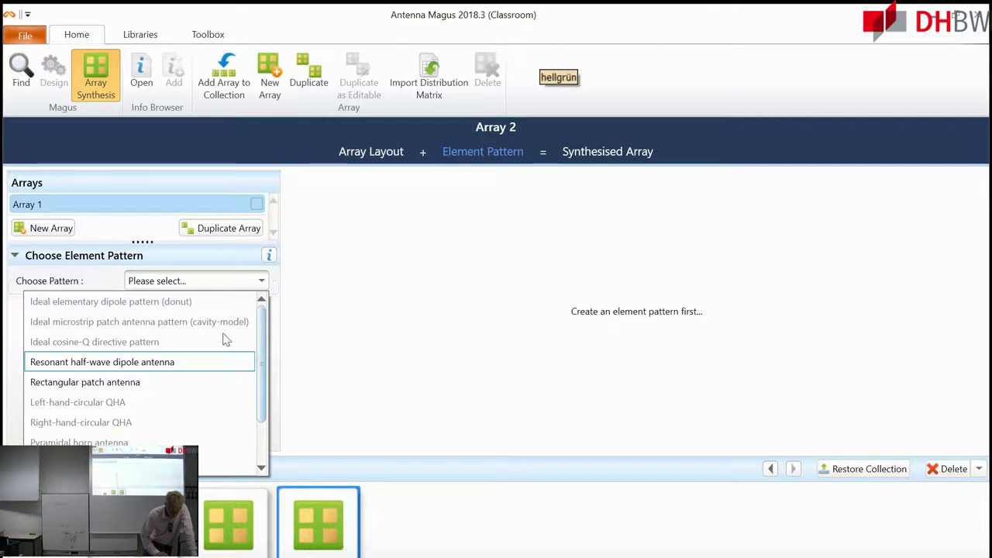
{"action": "left_click", "coordinate": [142, 363]}
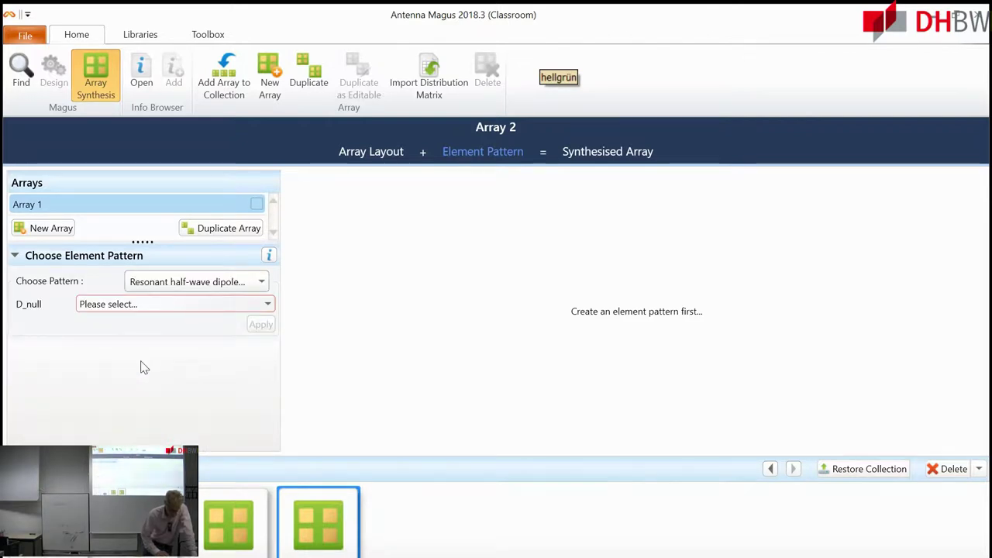
{"action": "left_click", "coordinate": [265, 305]}
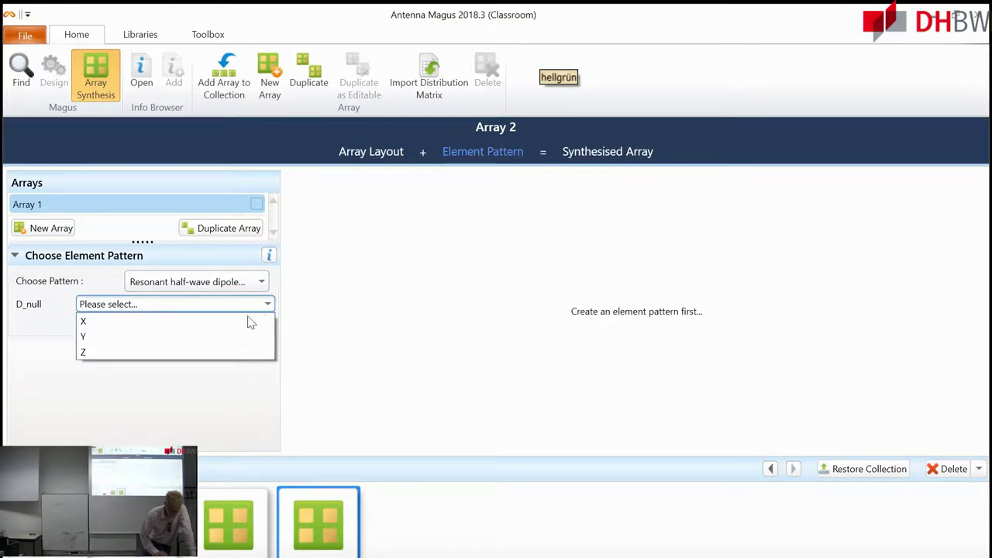
{"action": "left_click", "coordinate": [211, 354]}
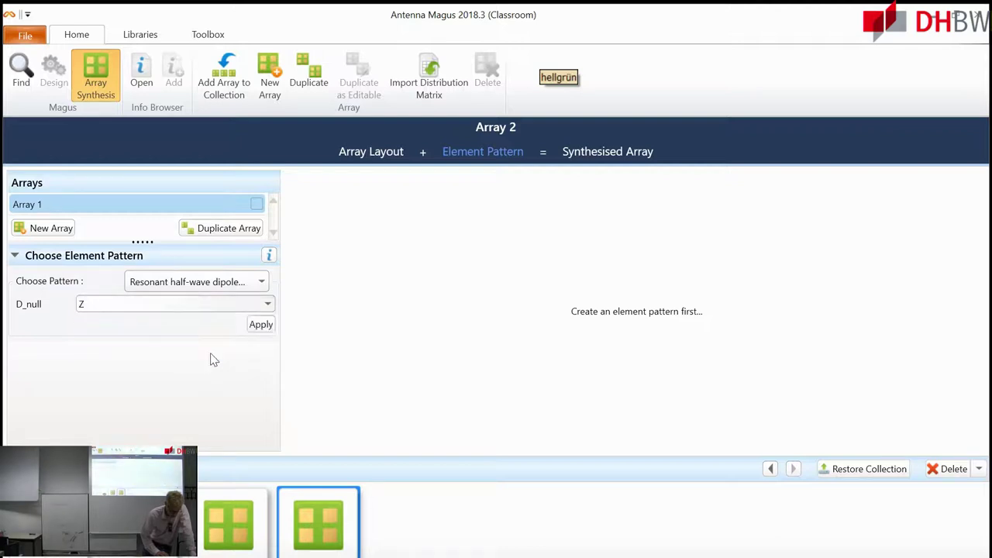
{"action": "left_click", "coordinate": [264, 327]}
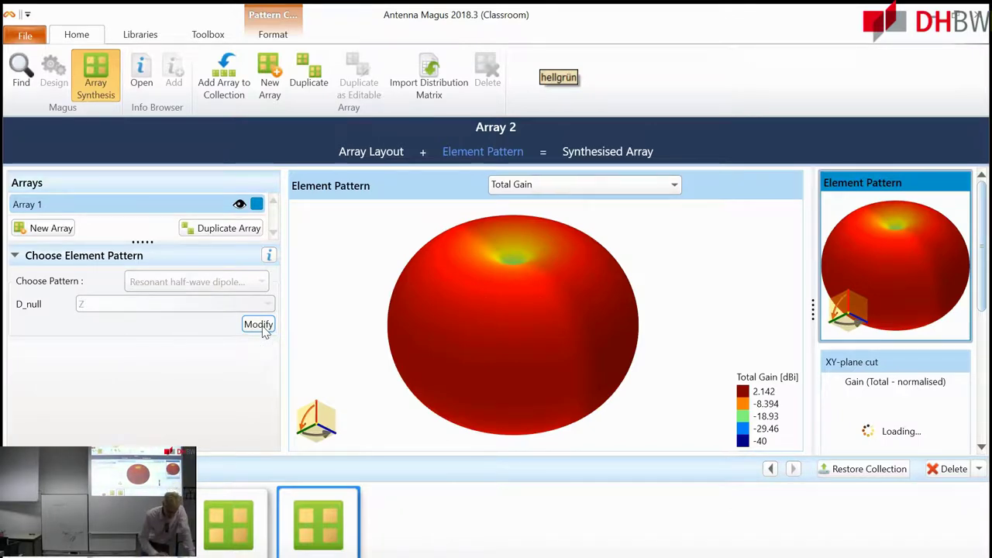
Set up a linear array layout for Array 2 using the option to specify the layout directly.
{"action": "left_click", "coordinate": [364, 153]}
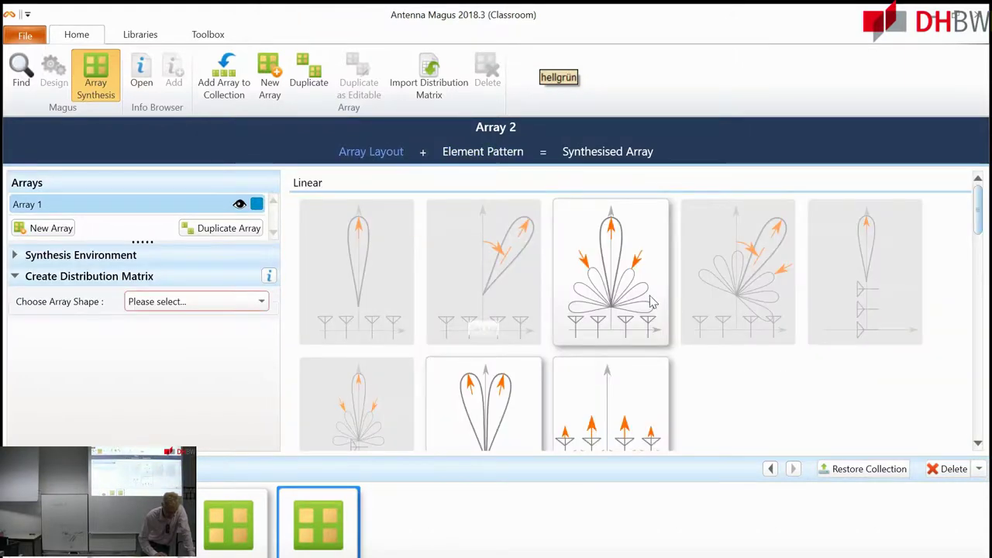
{"action": "left_click_drag", "start_coordinate": [981, 213], "coordinate": [975, 232]}
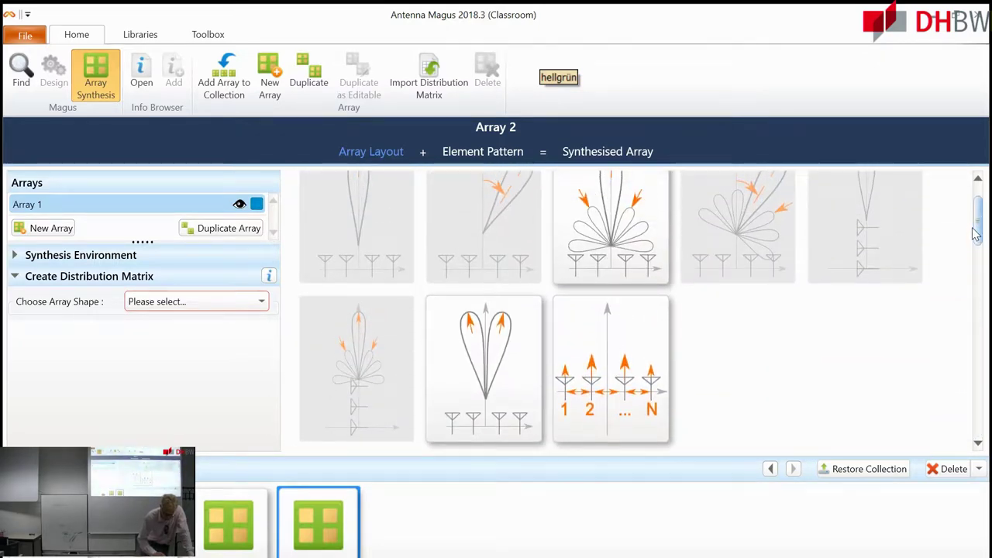
{"action": "mouse_move", "coordinate": [975, 233]}
{"action": "left_mouse_down"}
{"action": "mouse_move", "coordinate": [978, 220]}
{"action": "mouse_move", "coordinate": [978, 247]}
{"action": "left_mouse_up"}
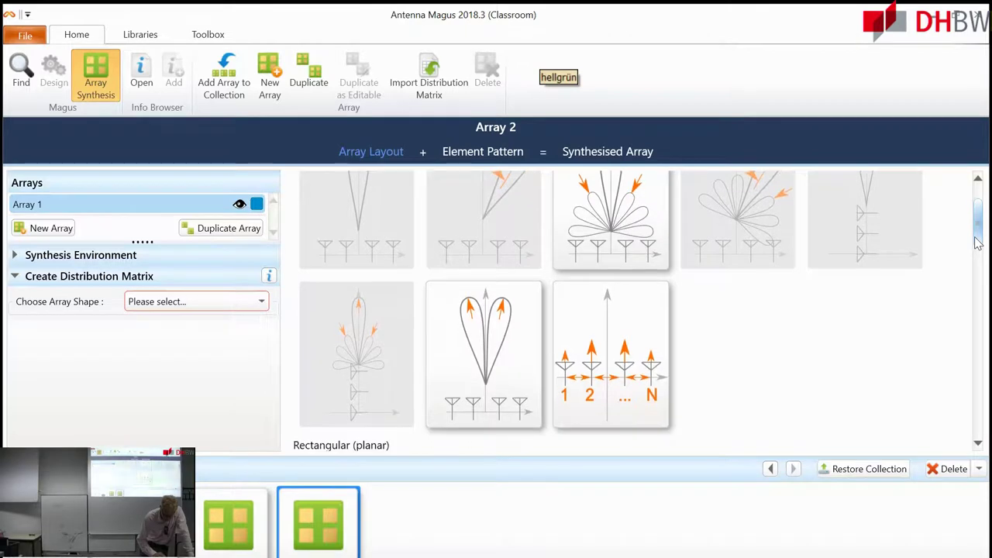
{"action": "mouse_move", "coordinate": [620, 378]}
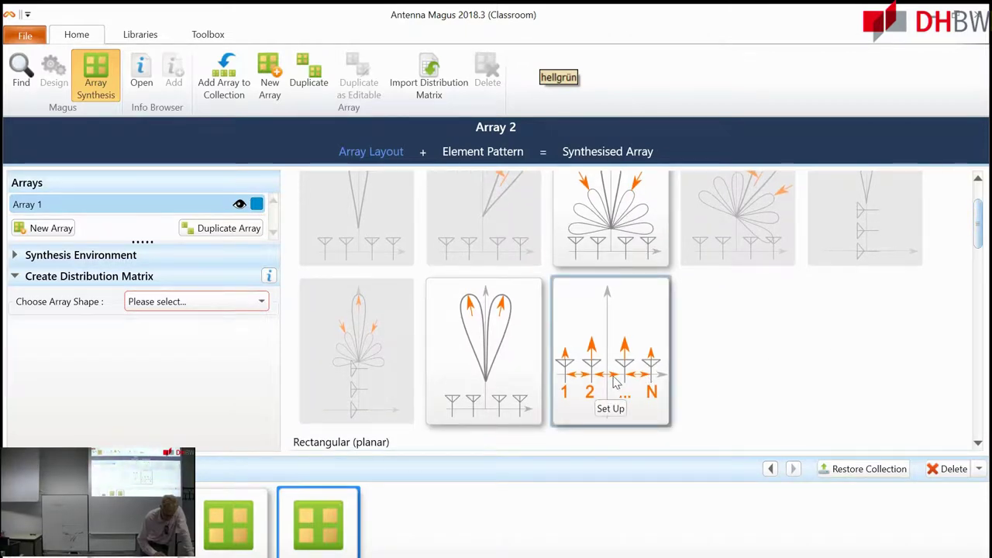
{"action": "left_click", "coordinate": [617, 380]}
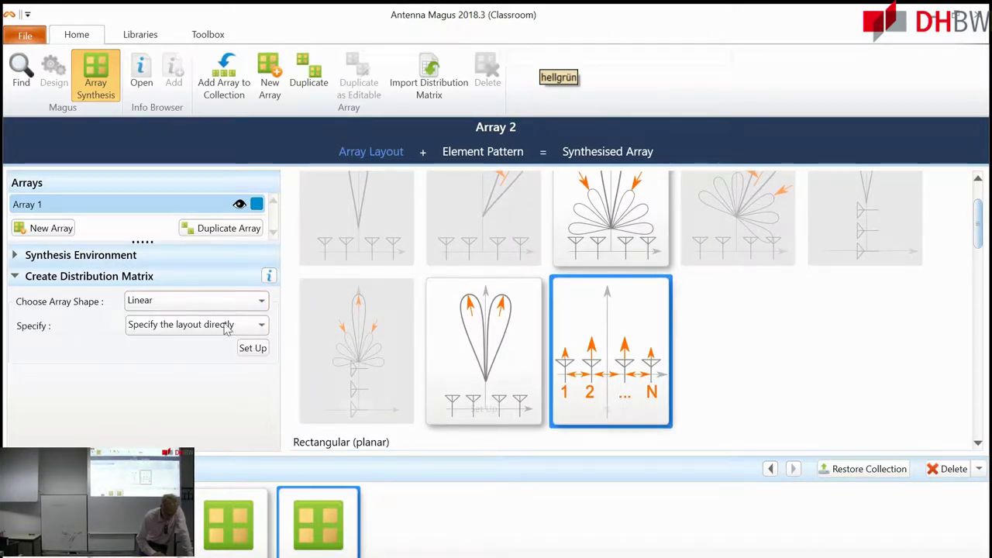
{"action": "left_click", "coordinate": [258, 326]}
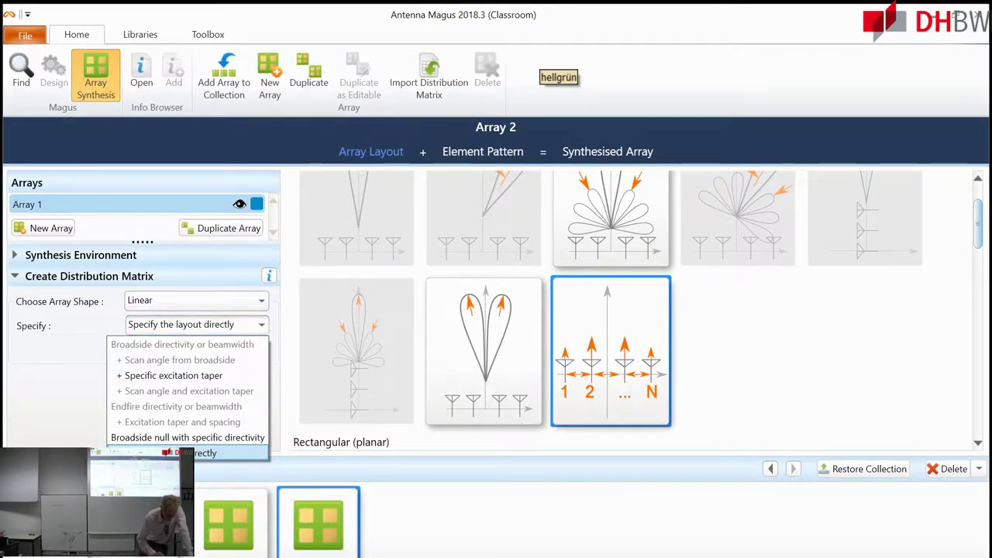
{"action": "left_click", "coordinate": [232, 452]}
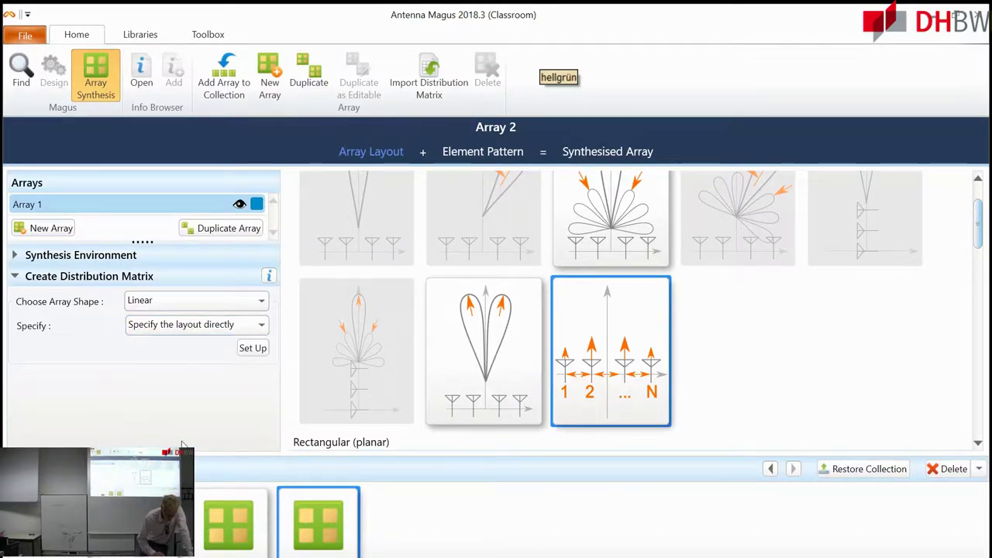
{"action": "left_click", "coordinate": [253, 349]}
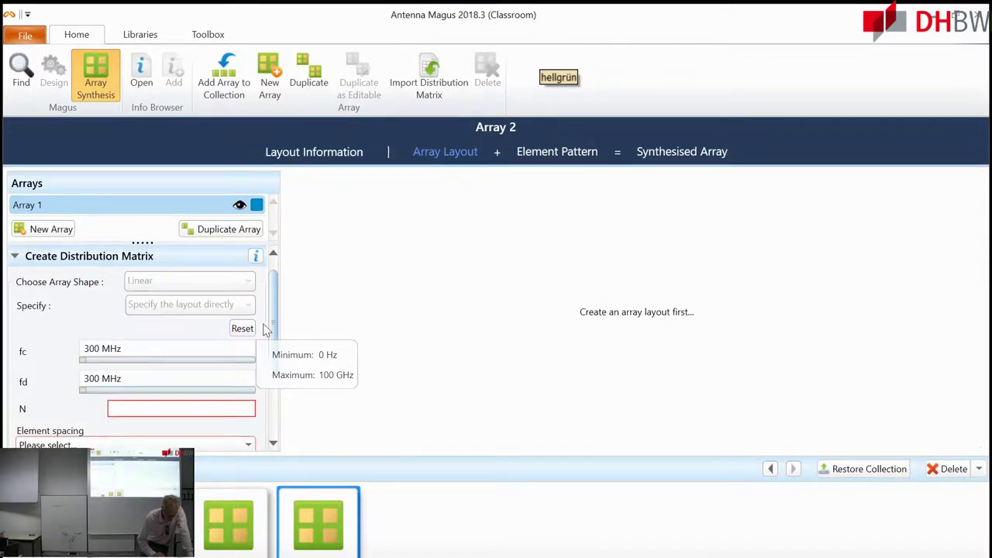
Define the linear array with N = 4 elements and an element spacing S of 0.25 wavelengths.
{"action": "left_click_drag", "start_coordinate": [273, 314], "coordinate": [273, 331]}
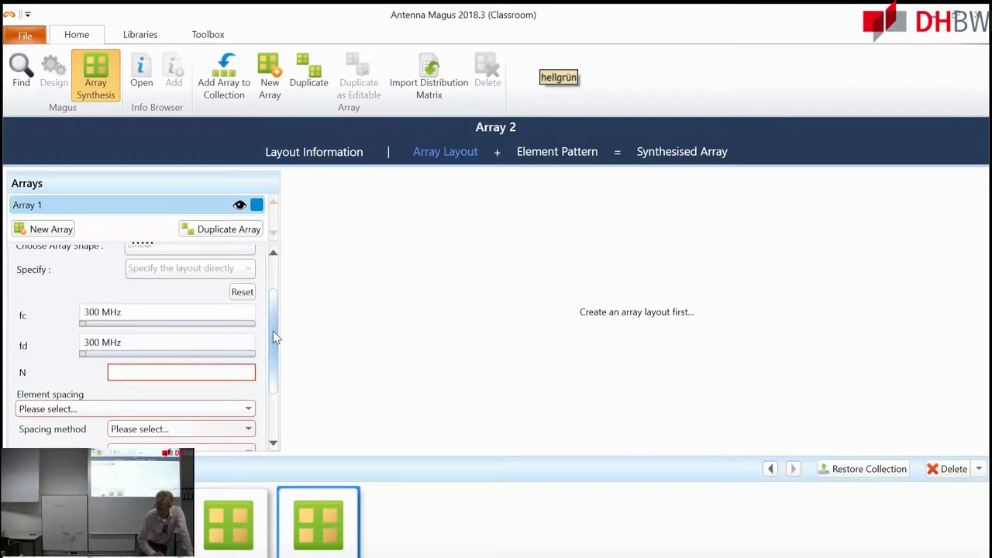
{"action": "left_click", "coordinate": [190, 372]}
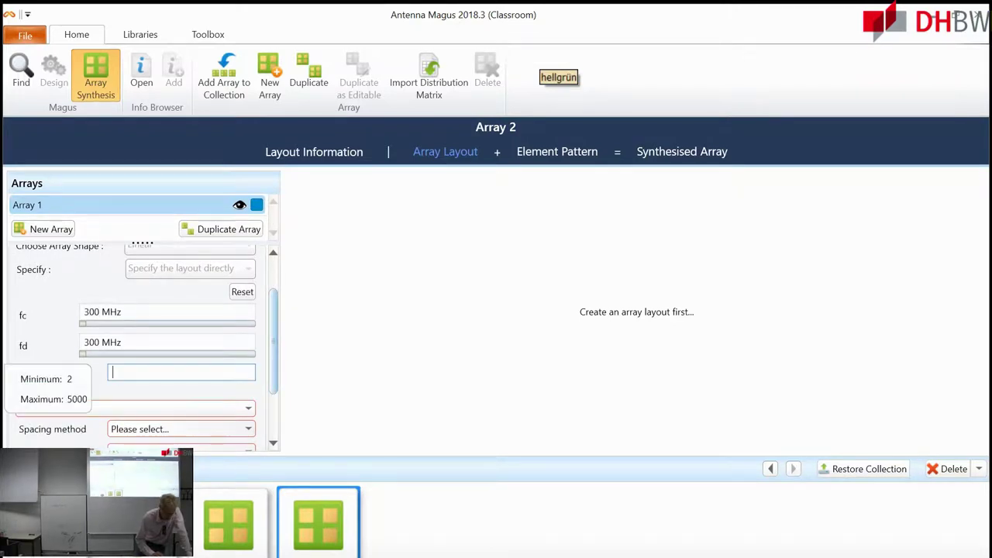
{"action": "type", "text": "4"}
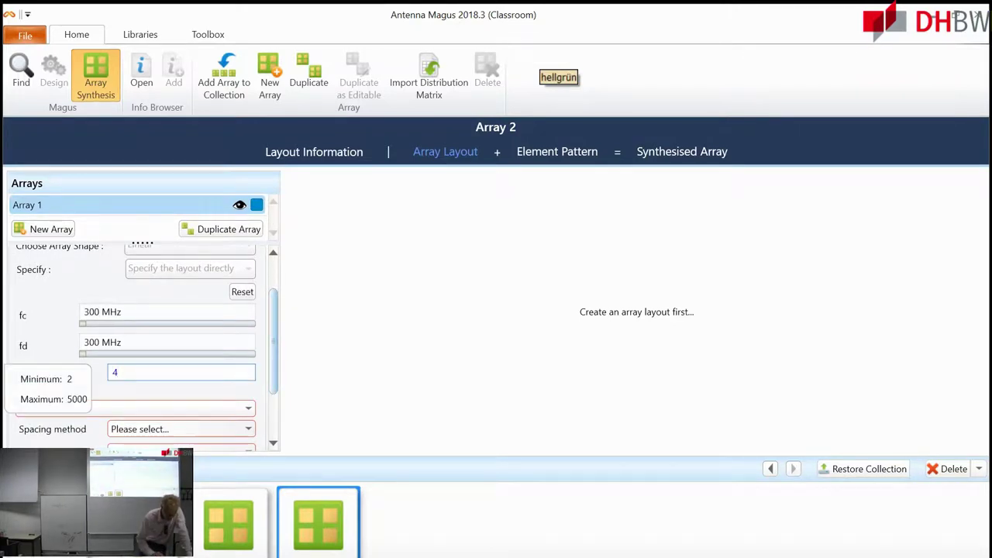
{"action": "left_click_drag", "start_coordinate": [275, 377], "coordinate": [273, 394]}
{"action": "left_click", "coordinate": [236, 375]}
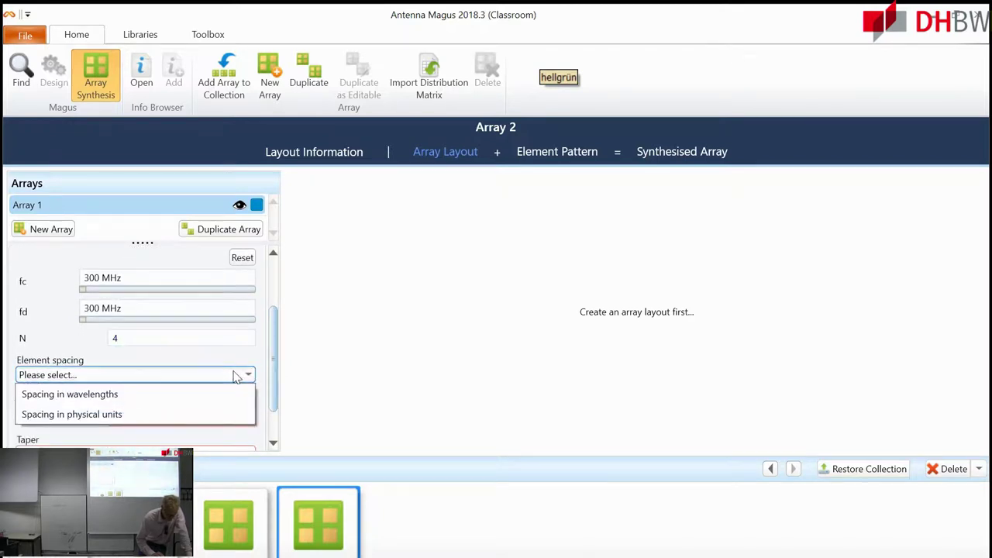
{"action": "left_click", "coordinate": [207, 395]}
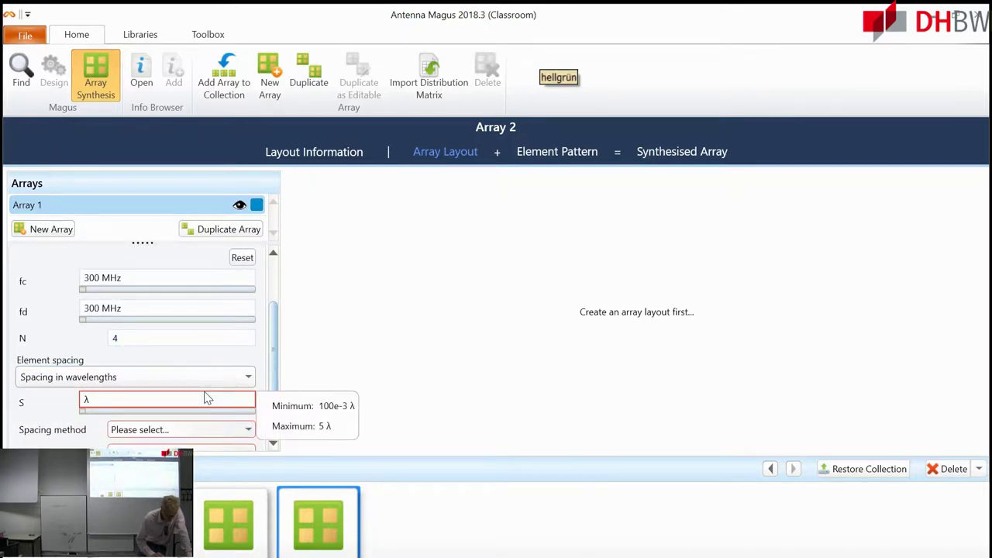
{"action": "left_click", "coordinate": [92, 403]}
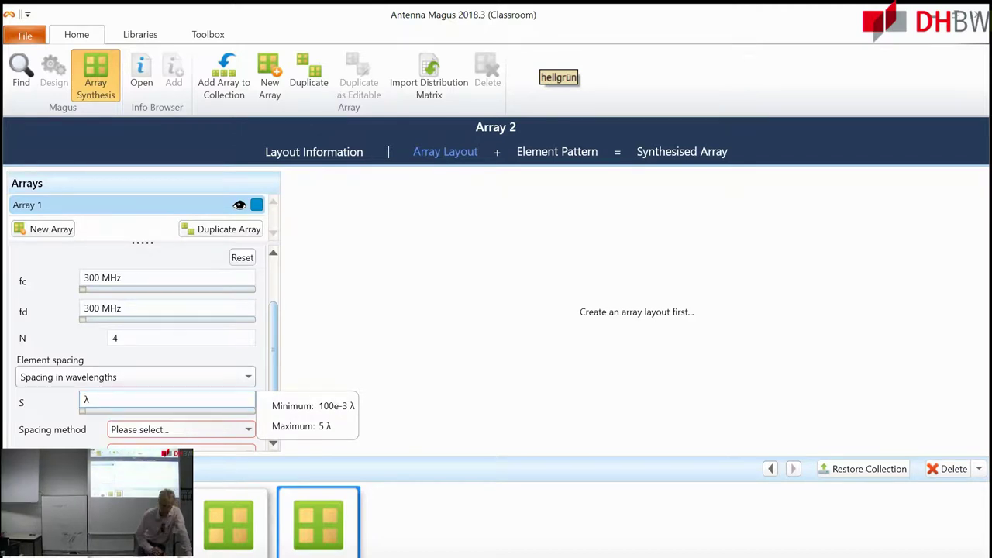
{"action": "type", "text": "0"}
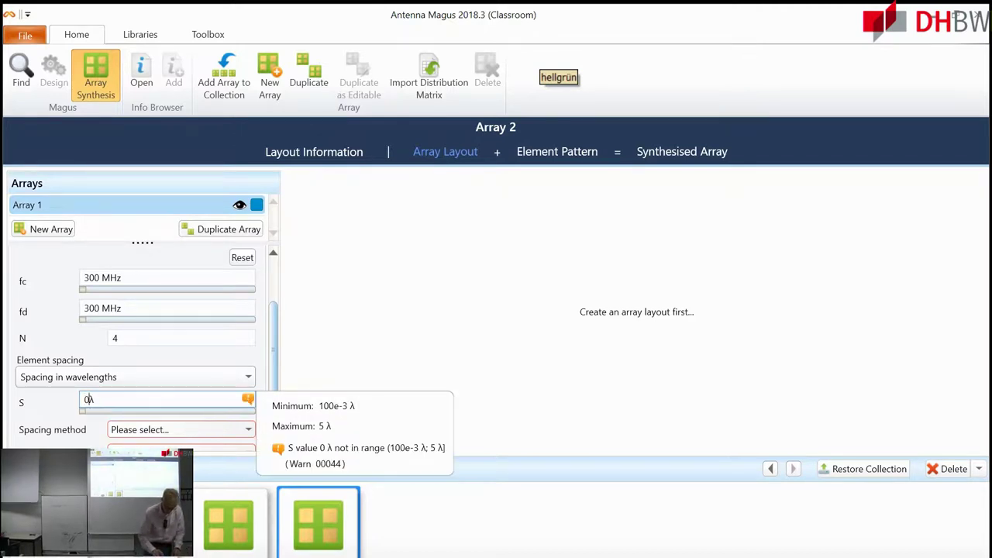
{"action": "type", "text": ".25"}
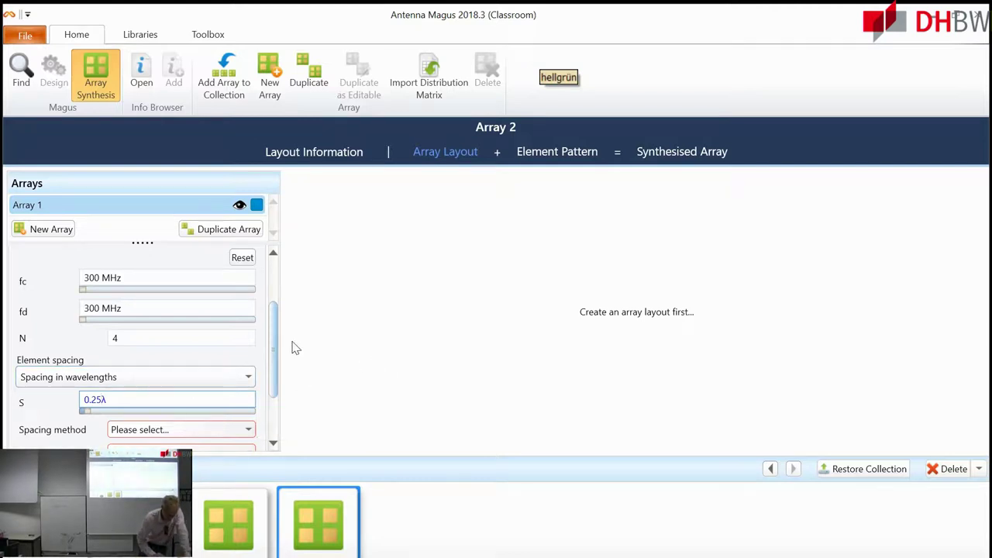
Use the Constant spacing method and orient the array along X.
{"action": "scroll", "coordinate": [279, 360], "scroll_direction": "down", "scroll_amount": 2}
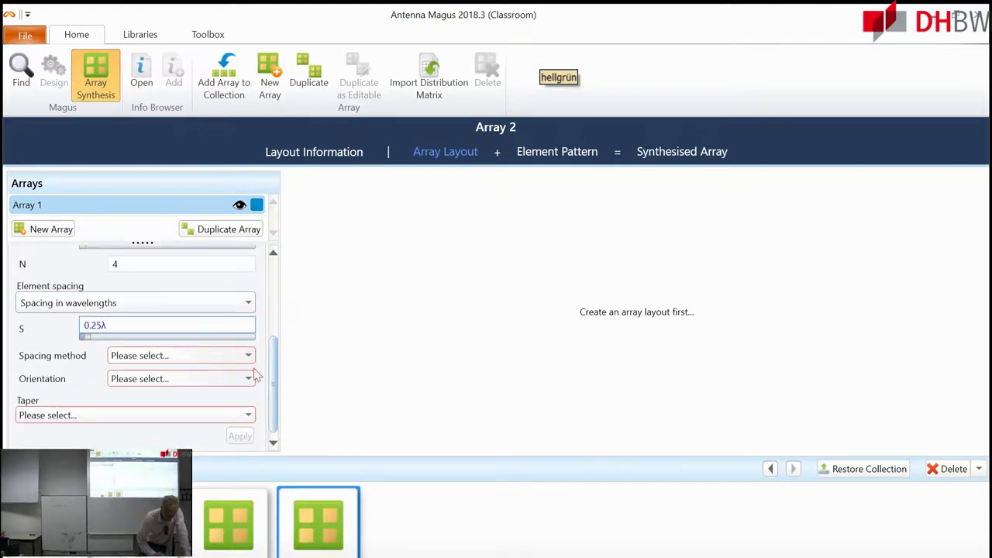
{"action": "left_click", "coordinate": [246, 355]}
{"action": "left_click", "coordinate": [230, 376]}
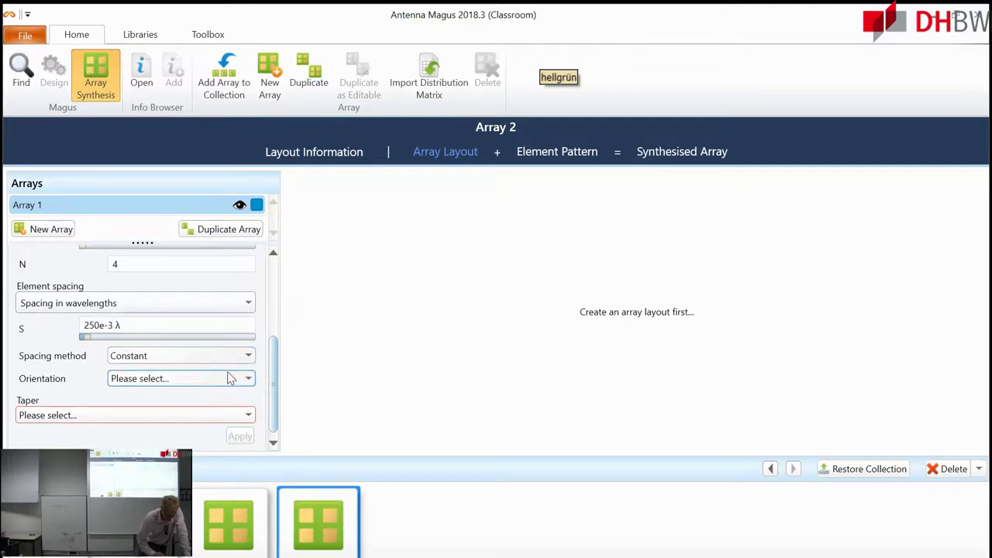
{"action": "left_click", "coordinate": [241, 377]}
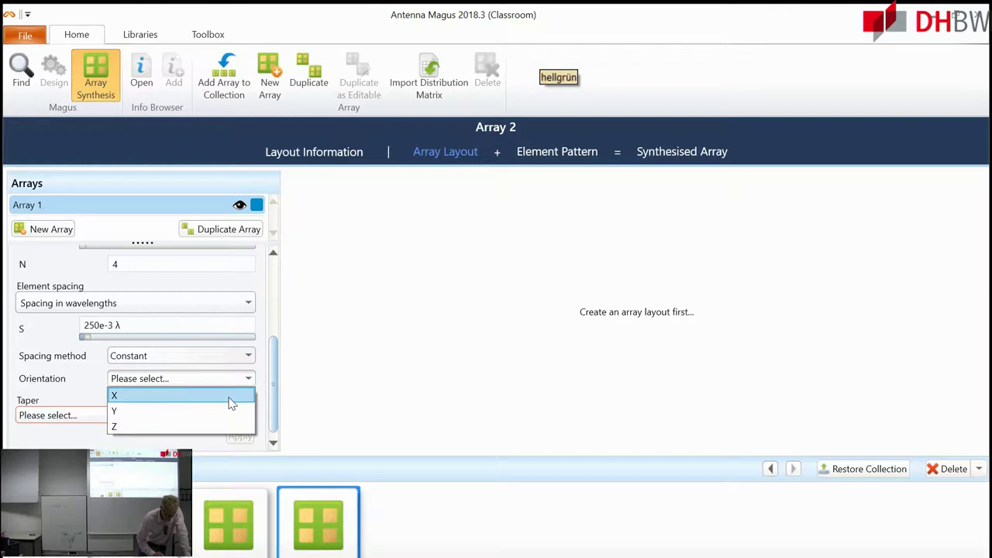
{"action": "left_click", "coordinate": [229, 397]}
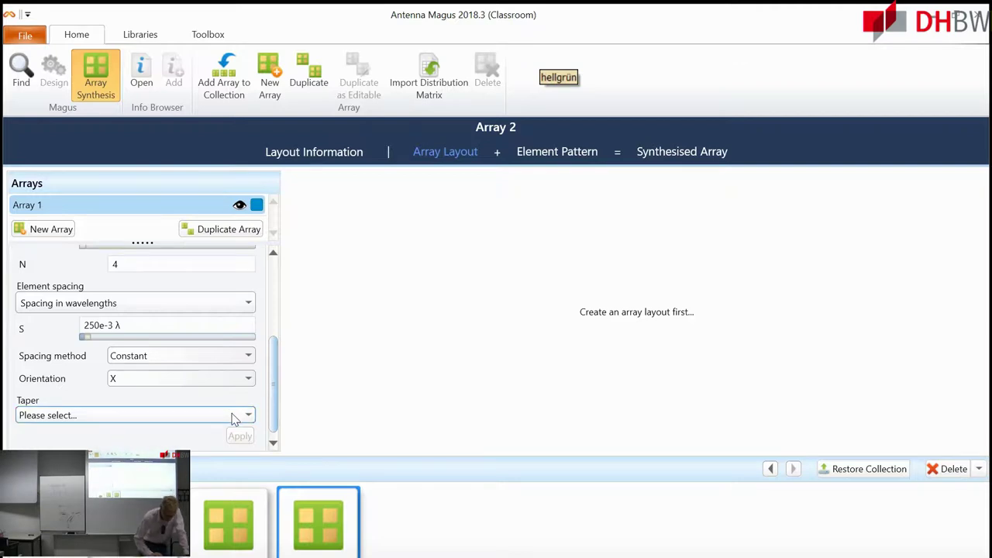
Choose the Equal excitation (Uniform) taper and apply the distribution matrix settings.
{"action": "left_click", "coordinate": [232, 415]}
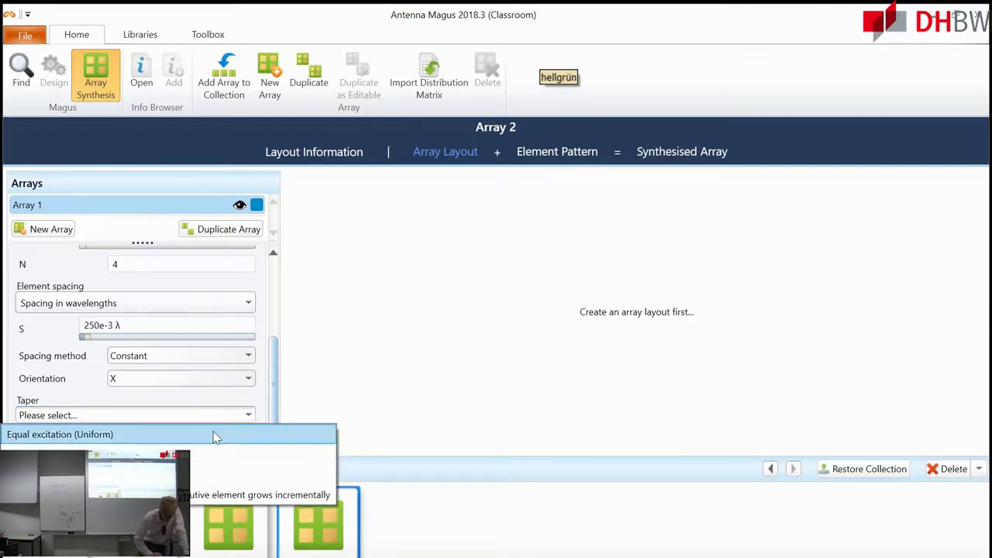
{"action": "left_click", "coordinate": [216, 436]}
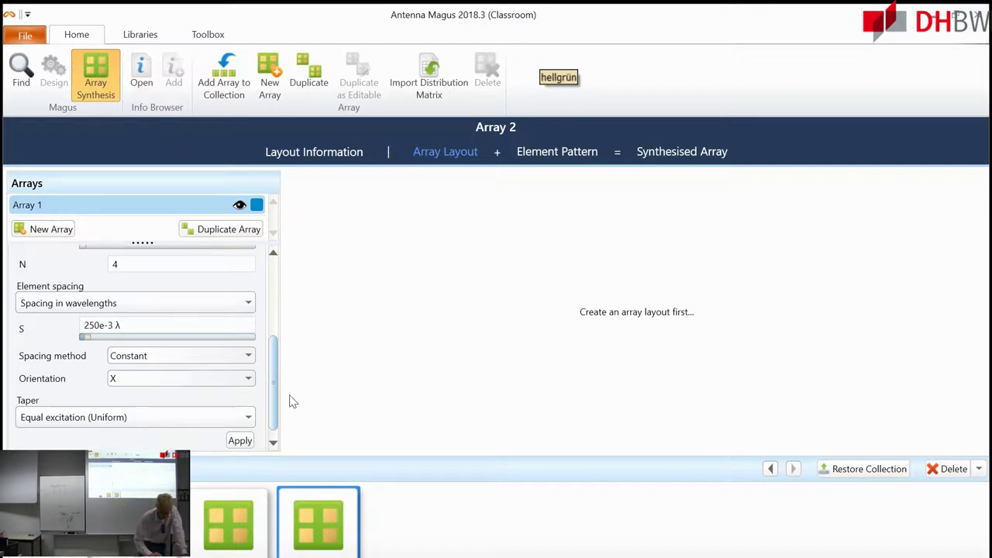
{"action": "scroll", "coordinate": [273, 424], "scroll_direction": "down", "scroll_amount": 1}
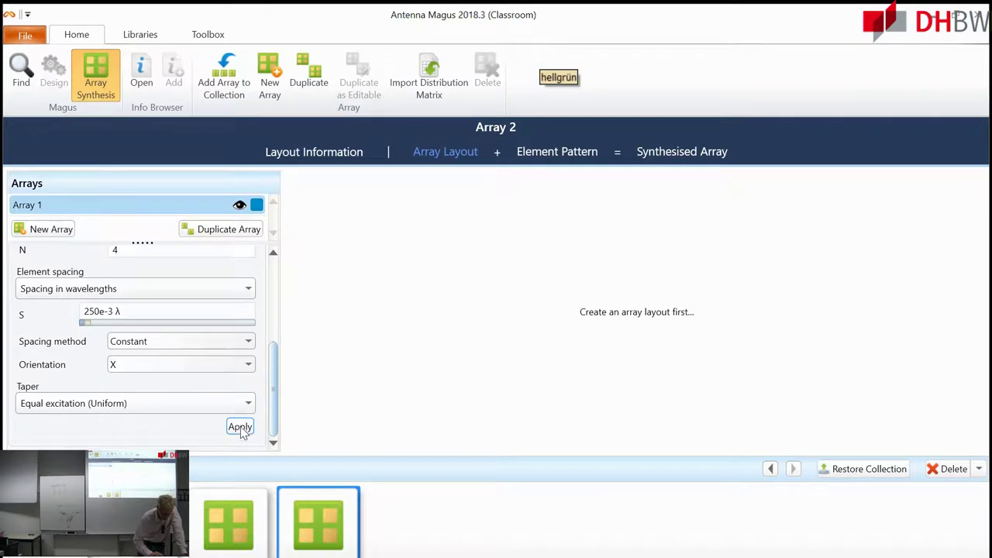
{"action": "left_click", "coordinate": [241, 428]}
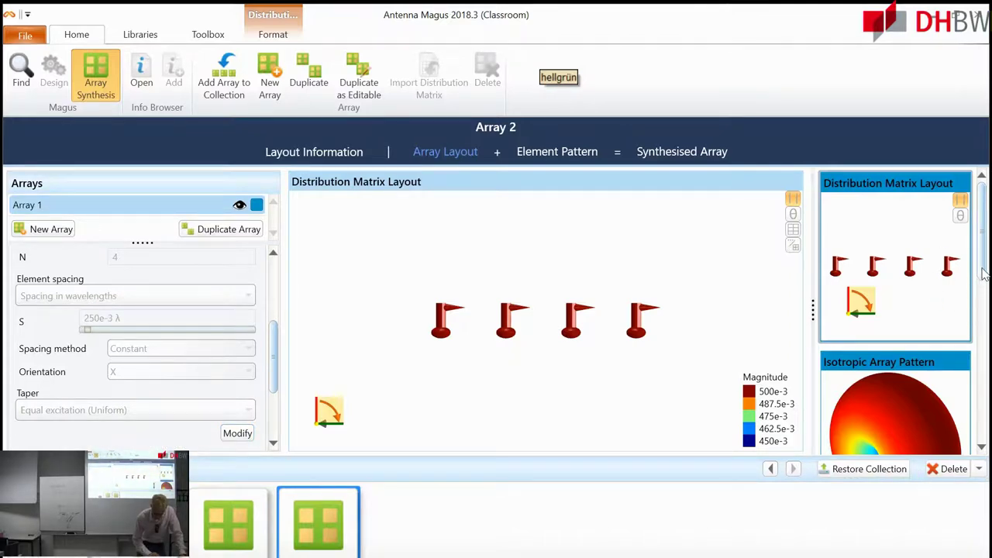
Examine the distribution matrix layout and the Total Gain isotropic array pattern, and check the available gain display options.
{"action": "scroll", "coordinate": [983, 273], "scroll_direction": "down", "scroll_amount": 1}
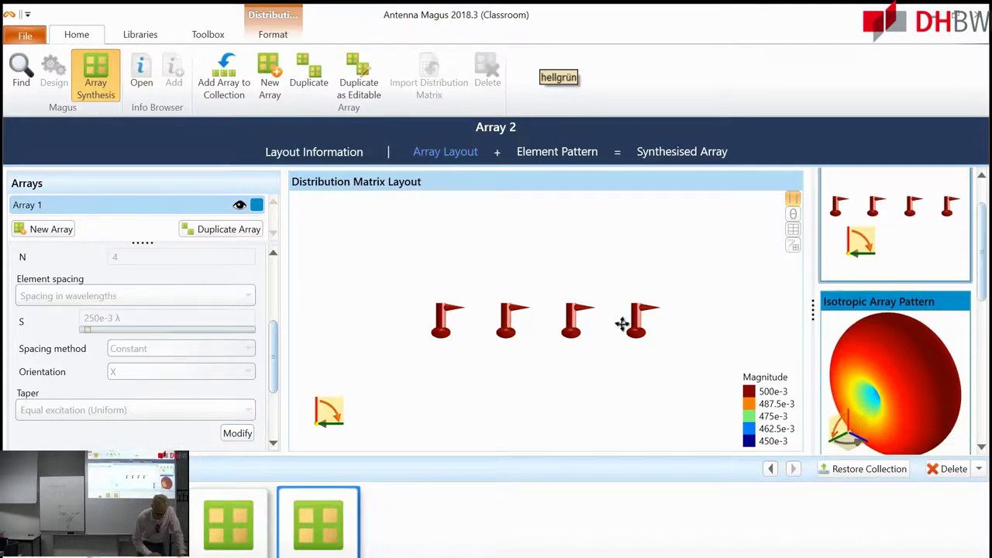
{"action": "mouse_move", "coordinate": [321, 407]}
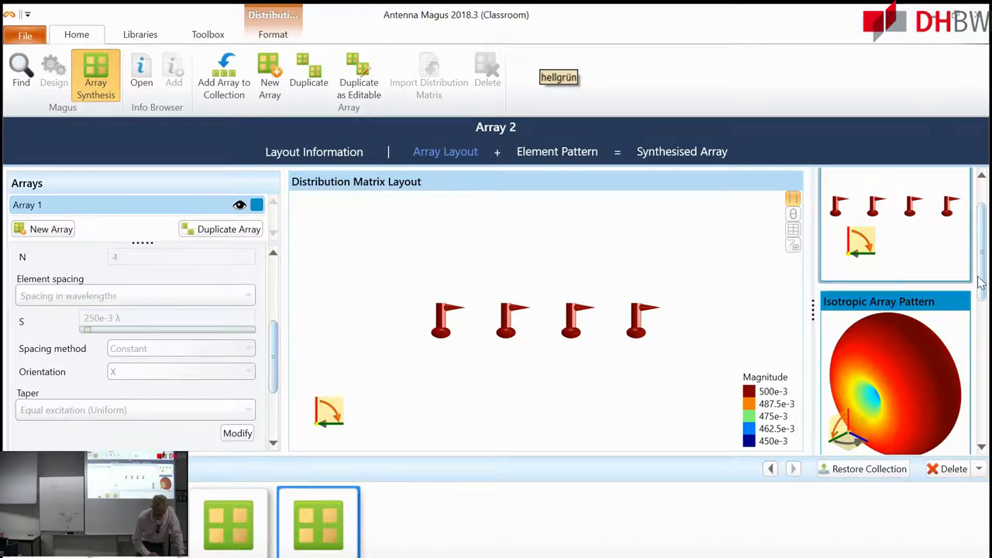
{"action": "left_click_drag", "start_coordinate": [981, 283], "coordinate": [982, 326]}
{"action": "left_click", "coordinate": [921, 293]}
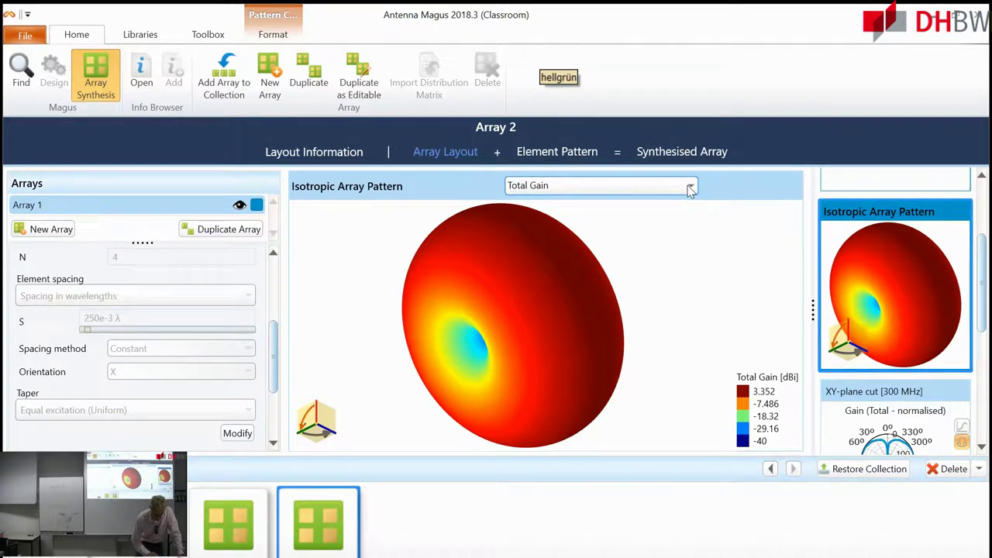
{"action": "left_click", "coordinate": [690, 188]}
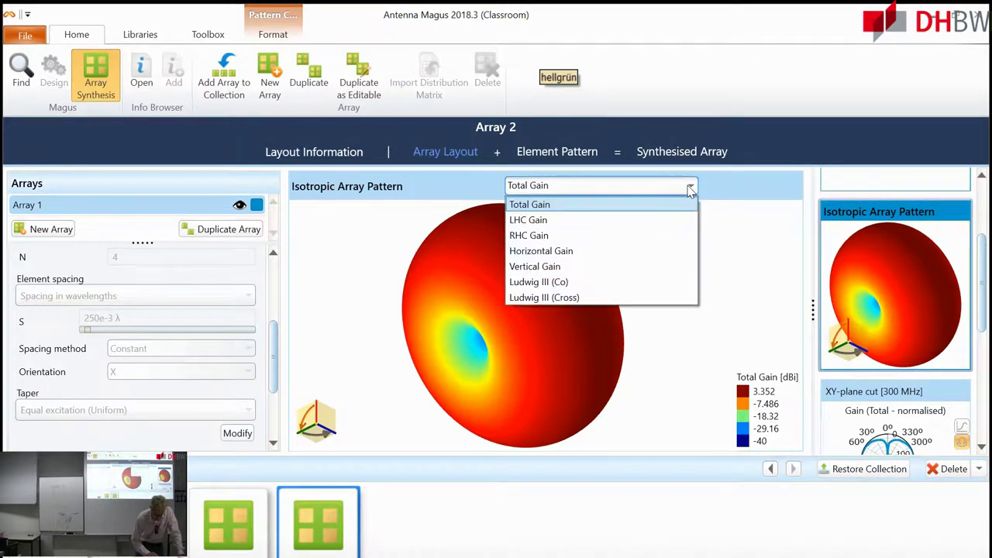
{"action": "left_click", "coordinate": [689, 188]}
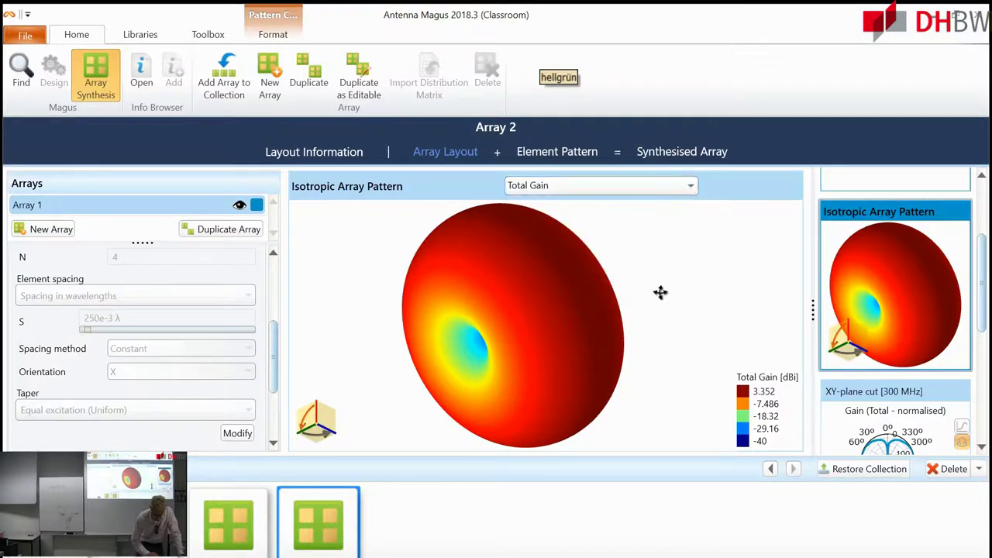
View the element pattern, then inspect the synthesised array pattern's lobes and nulls from several angles.
{"action": "left_click", "coordinate": [552, 153]}
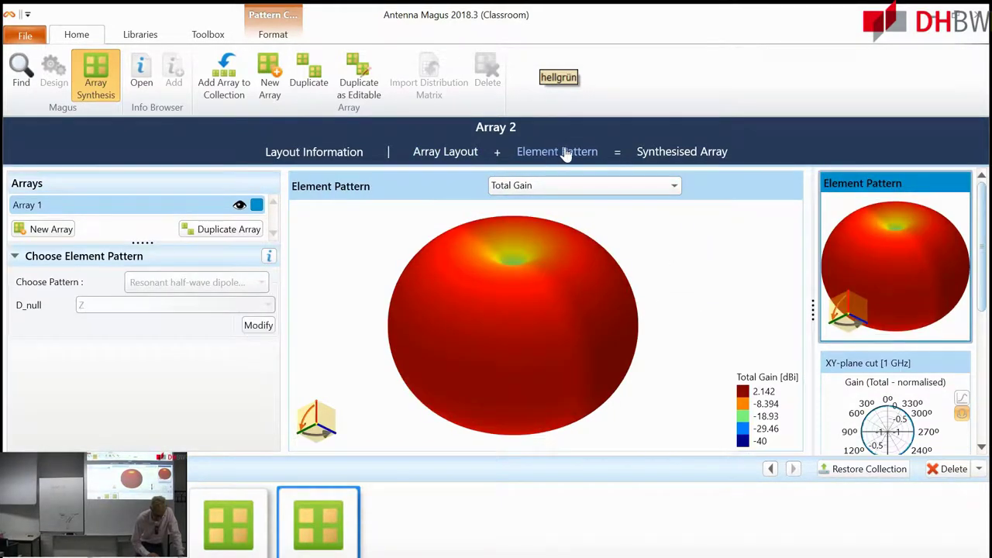
{"action": "left_click", "coordinate": [657, 155]}
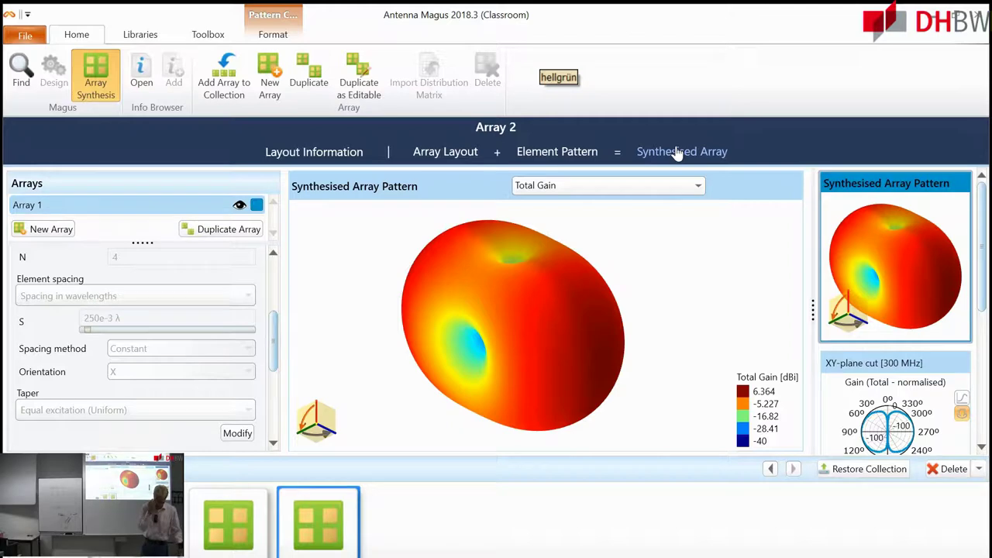
{"action": "left_click_drag", "start_coordinate": [594, 358], "coordinate": [470, 214]}
{"action": "left_click_drag", "start_coordinate": [516, 301], "coordinate": [636, 355]}
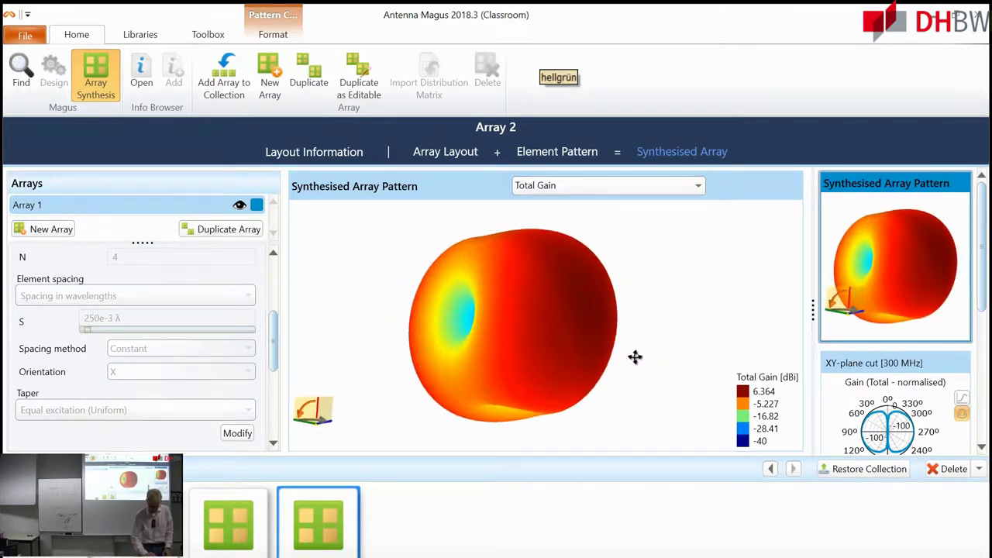
{"action": "left_click_drag", "start_coordinate": [496, 336], "coordinate": [619, 366]}
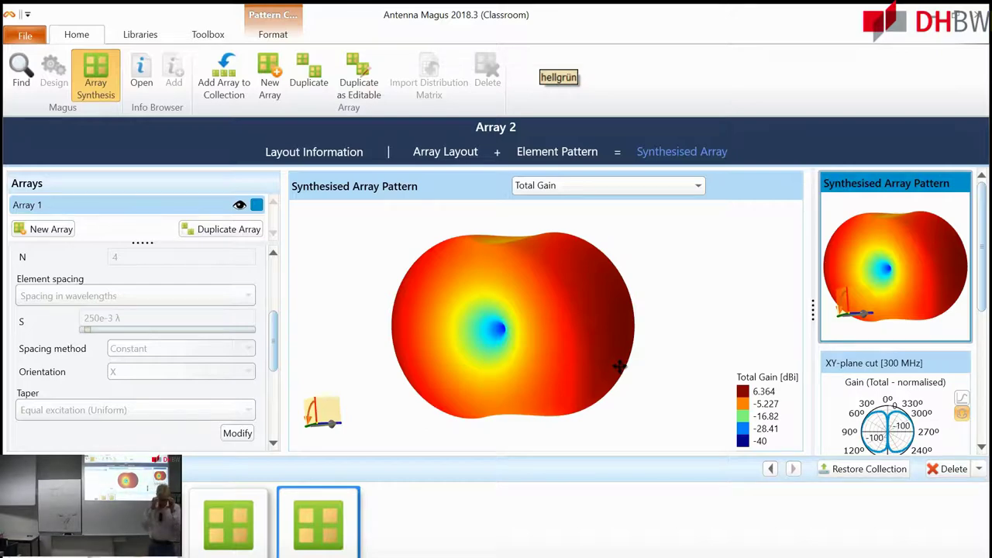
{"action": "left_click_drag", "start_coordinate": [551, 274], "coordinate": [533, 388]}
{"action": "left_click_drag", "start_coordinate": [529, 312], "coordinate": [514, 362]}
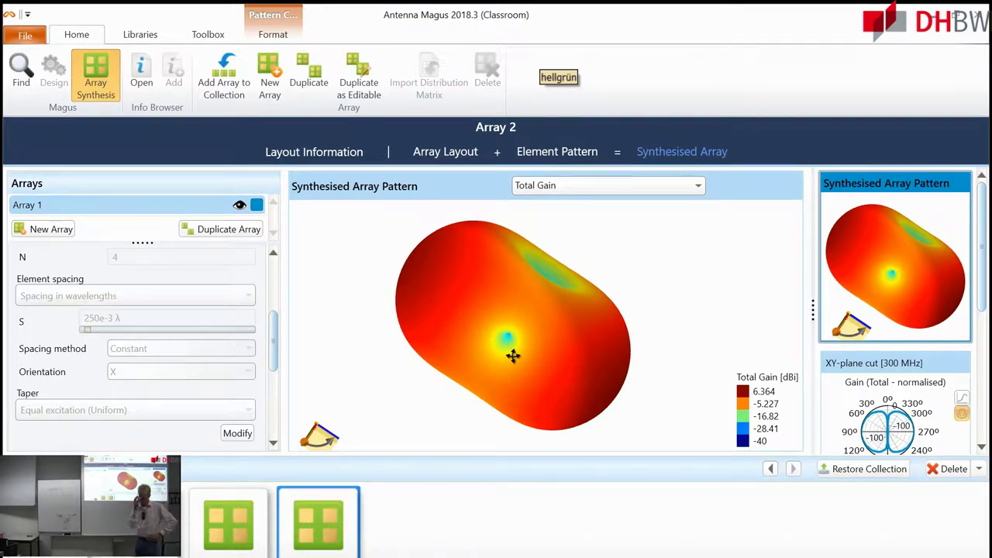
{"action": "left_click_drag", "start_coordinate": [511, 377], "coordinate": [542, 250]}
{"action": "left_click_drag", "start_coordinate": [494, 390], "coordinate": [483, 350]}
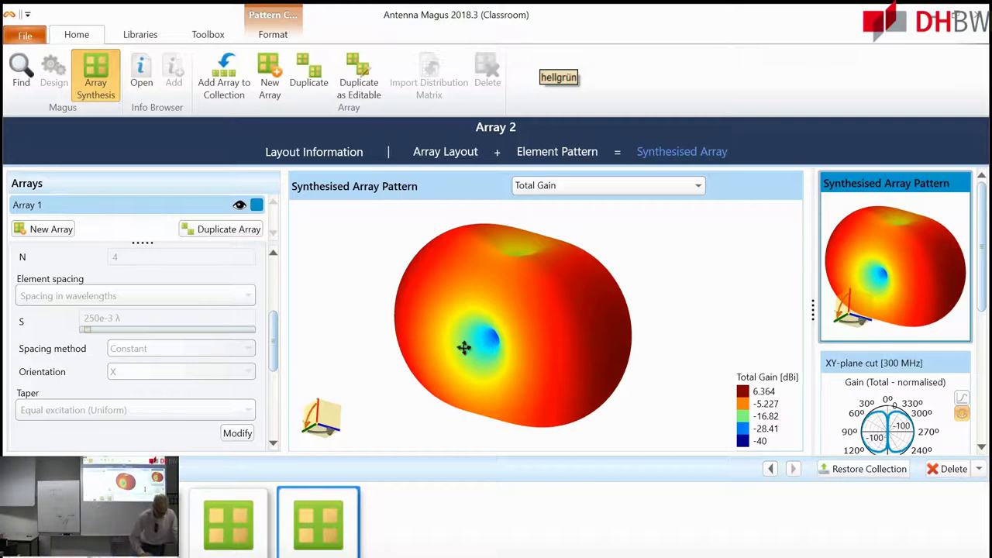
Modify the array's element spacing S to 0.20 wavelengths and apply the change.
{"action": "mouse_move", "coordinate": [274, 346]}
{"action": "left_mouse_down"}
{"action": "mouse_move", "coordinate": [277, 377]}
{"action": "mouse_move", "coordinate": [272, 352]}
{"action": "left_mouse_up"}
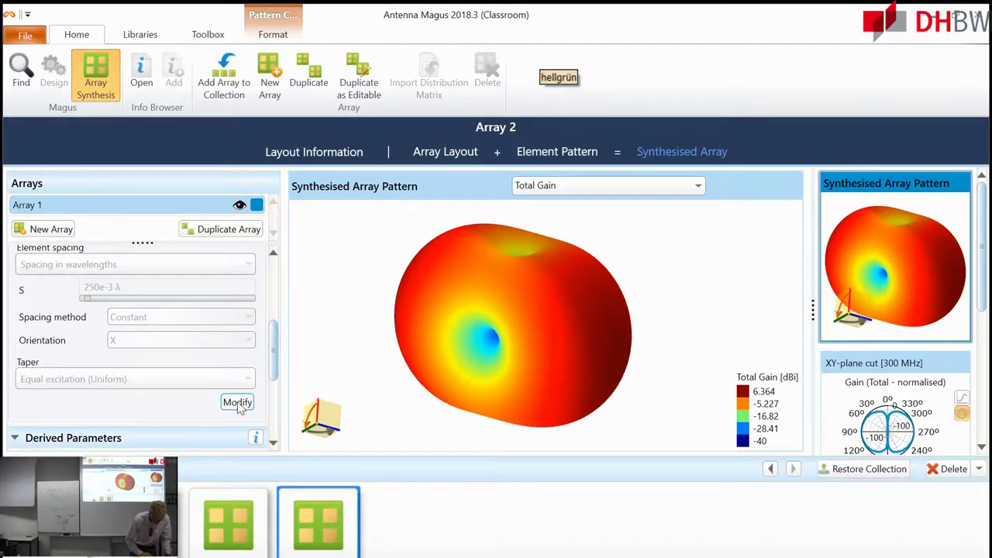
{"action": "left_click", "coordinate": [237, 403]}
{"action": "left_click", "coordinate": [94, 319]}
{"action": "left_click", "coordinate": [92, 318]}
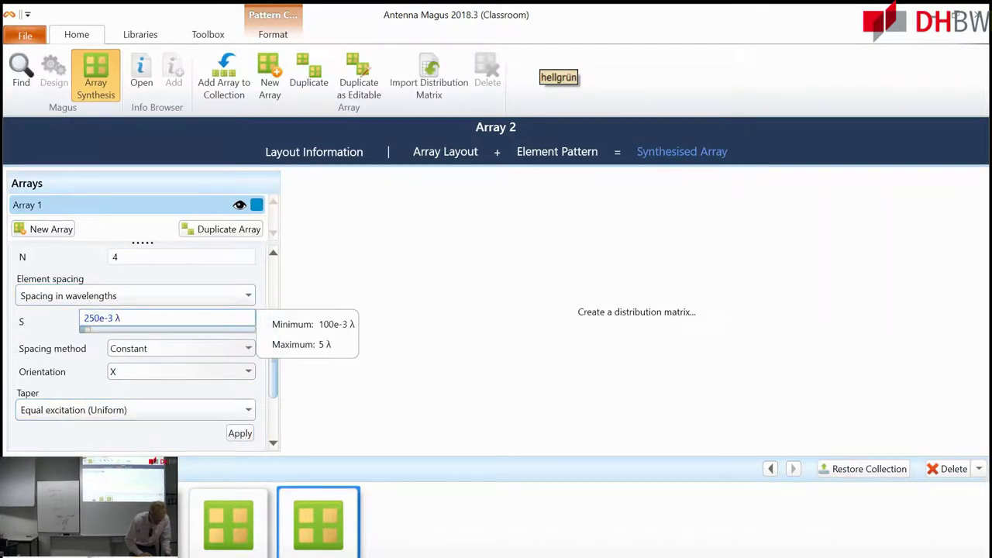
{"action": "key", "text": "BackSpace"}
{"action": "type", "text": "0"}
{"action": "left_click", "coordinate": [239, 434]}
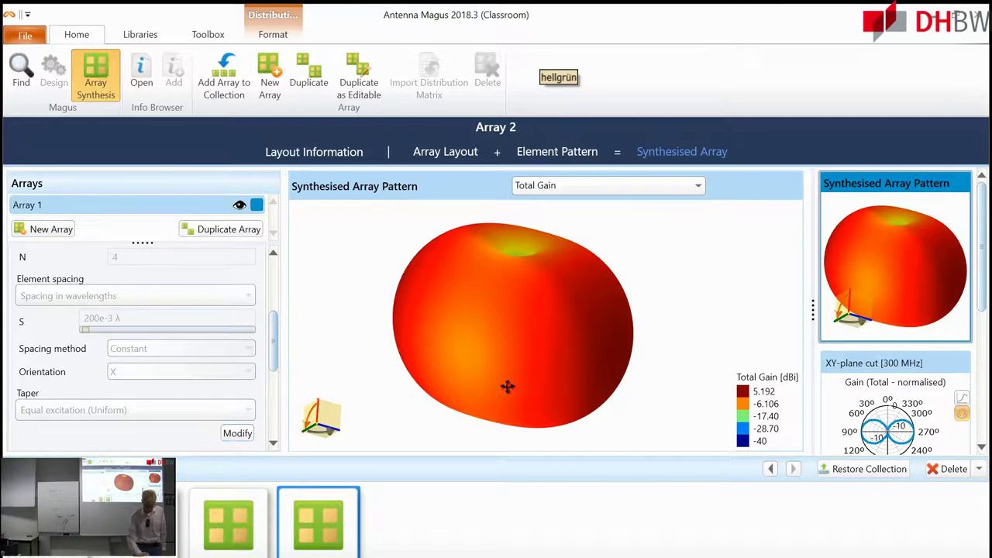
Compare the total gain of the synthesised array pattern with the isotropic array pattern and the element pattern.
{"action": "left_click_drag", "start_coordinate": [669, 327], "coordinate": [622, 345]}
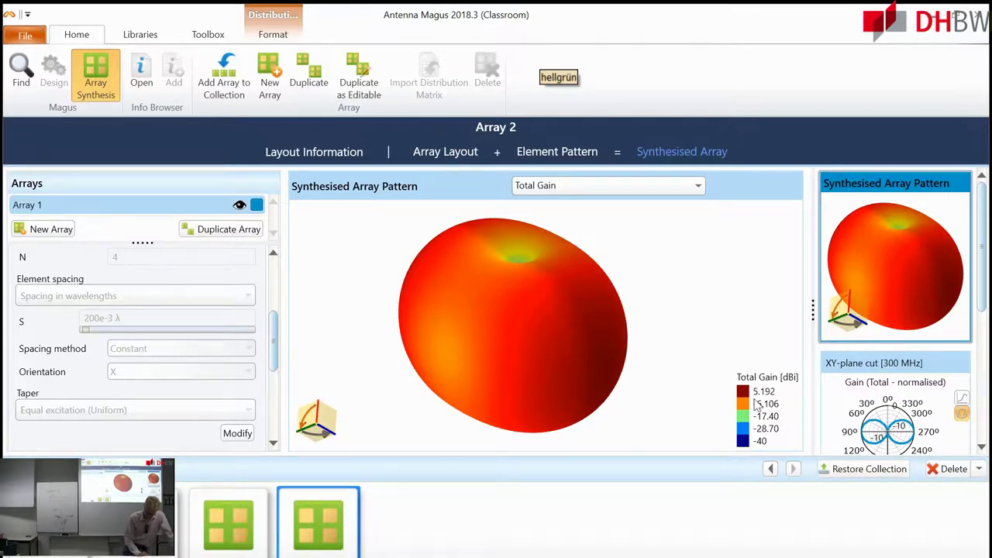
{"action": "left_click", "coordinate": [454, 158]}
{"action": "left_click", "coordinate": [958, 276]}
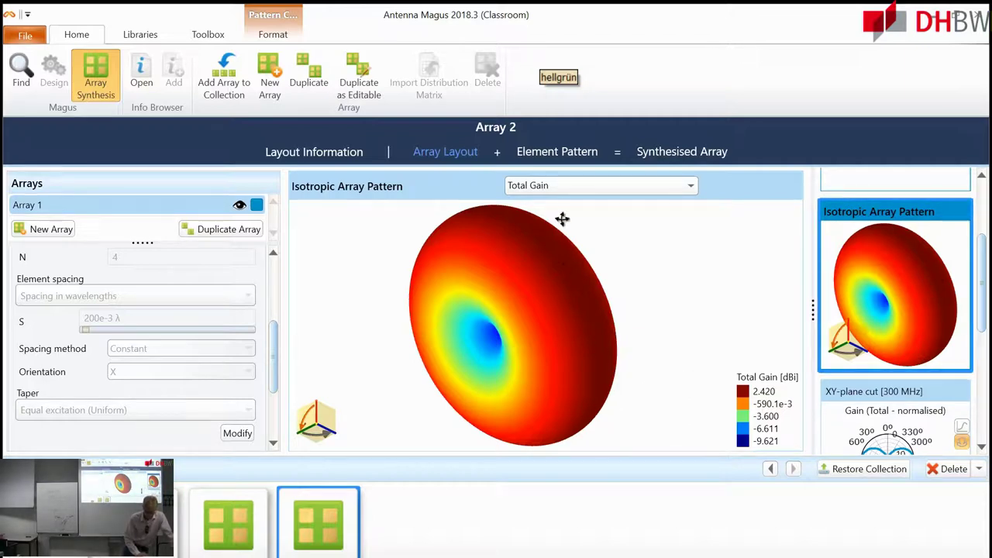
{"action": "left_click", "coordinate": [566, 154]}
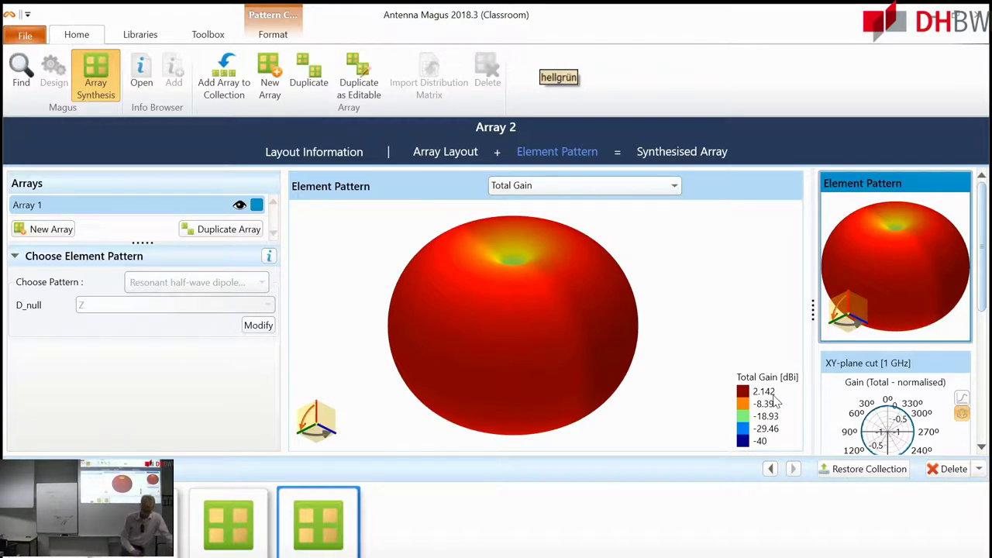
{"action": "left_click", "coordinate": [445, 153]}
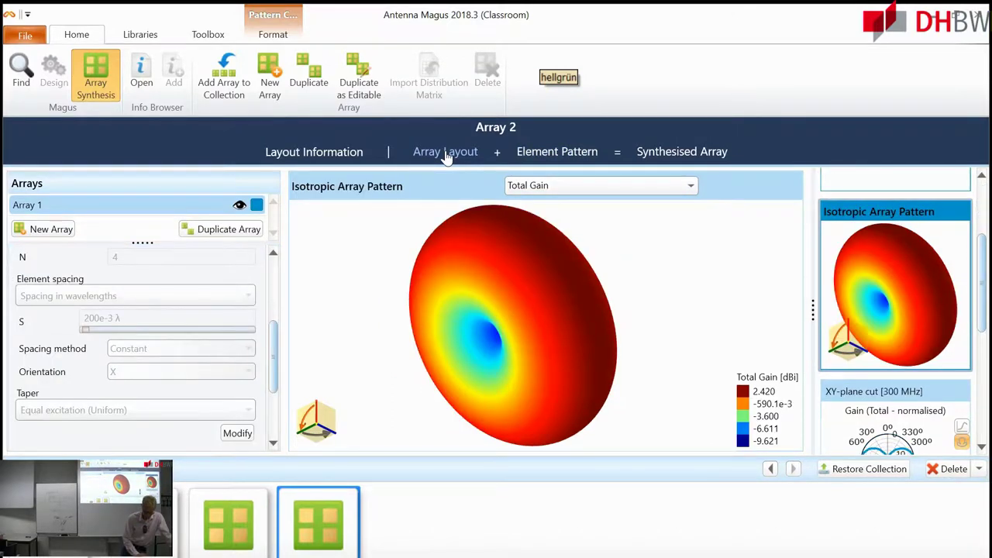
{"action": "left_click", "coordinate": [687, 154]}
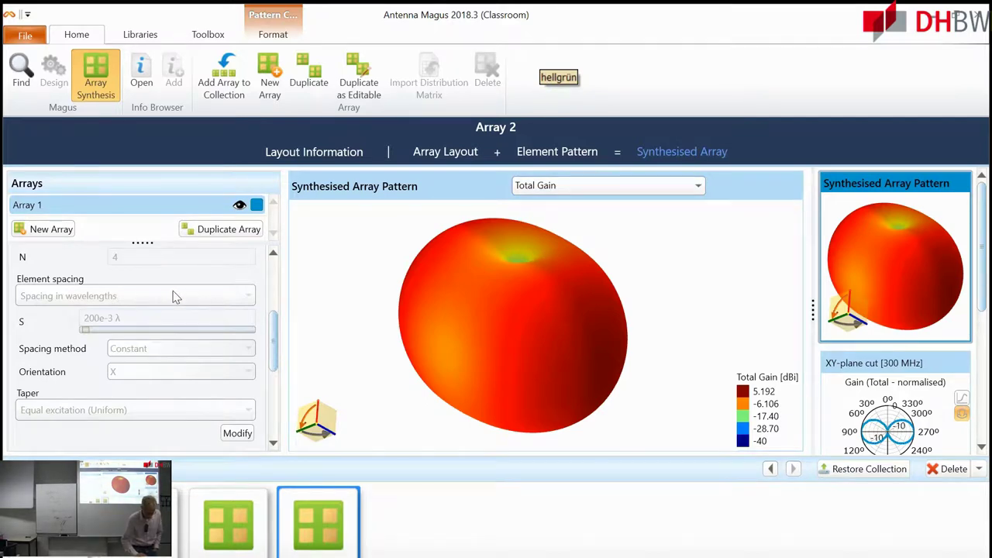
Modify the linear array to use N = 10 elements and apply the change.
{"action": "left_click", "coordinate": [239, 435]}
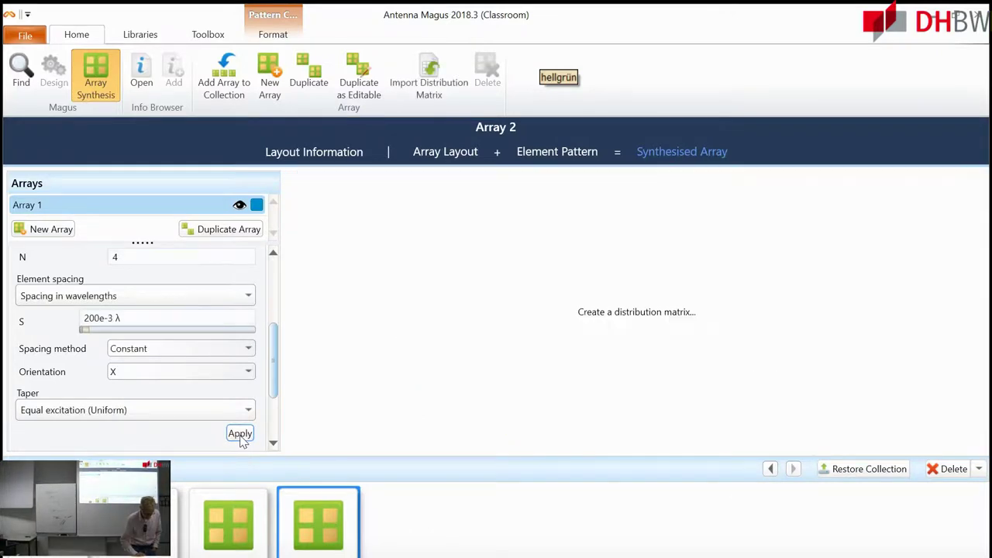
{"action": "left_click", "coordinate": [133, 259]}
{"action": "type", "text": "10"}
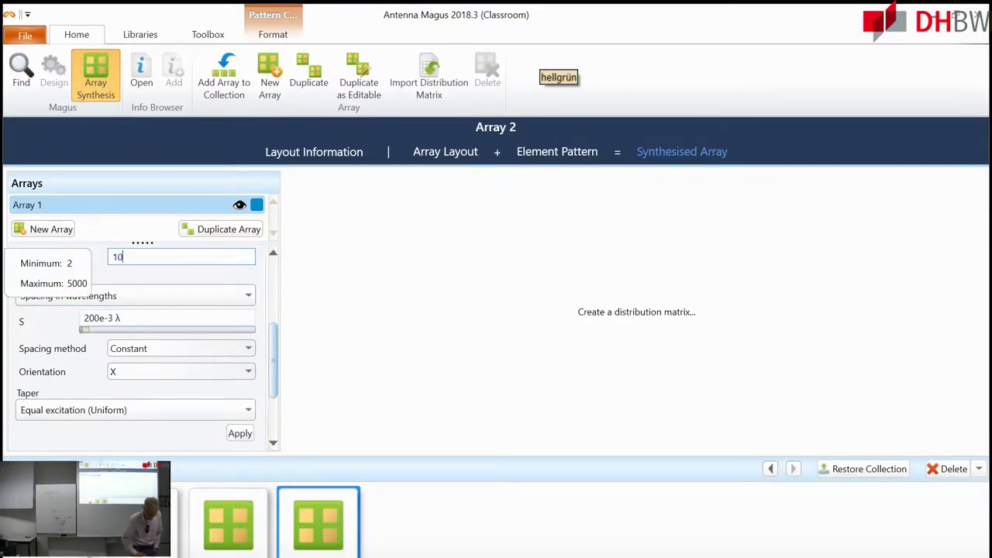
{"action": "left_click", "coordinate": [239, 434]}
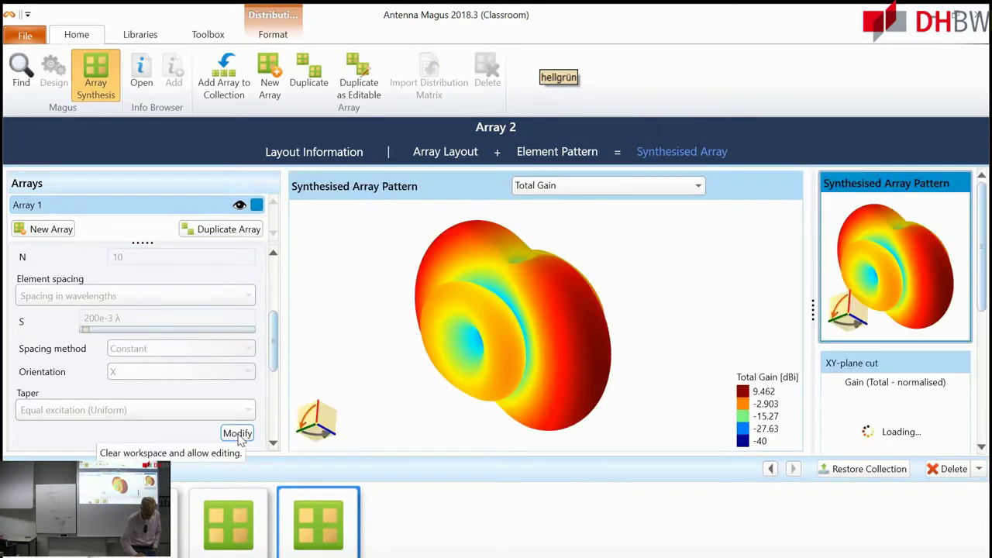
Inspect the ten-element array's synthesised Total Gain pattern from several angles, examining its main lobe and sidelobes.
{"action": "left_click_drag", "start_coordinate": [577, 372], "coordinate": [472, 312]}
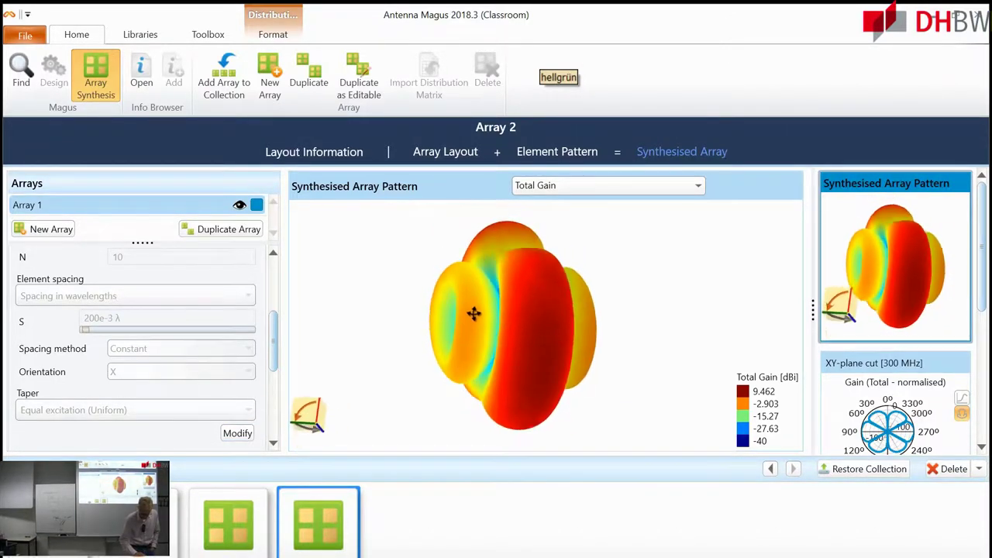
{"action": "left_click_drag", "start_coordinate": [498, 343], "coordinate": [602, 377]}
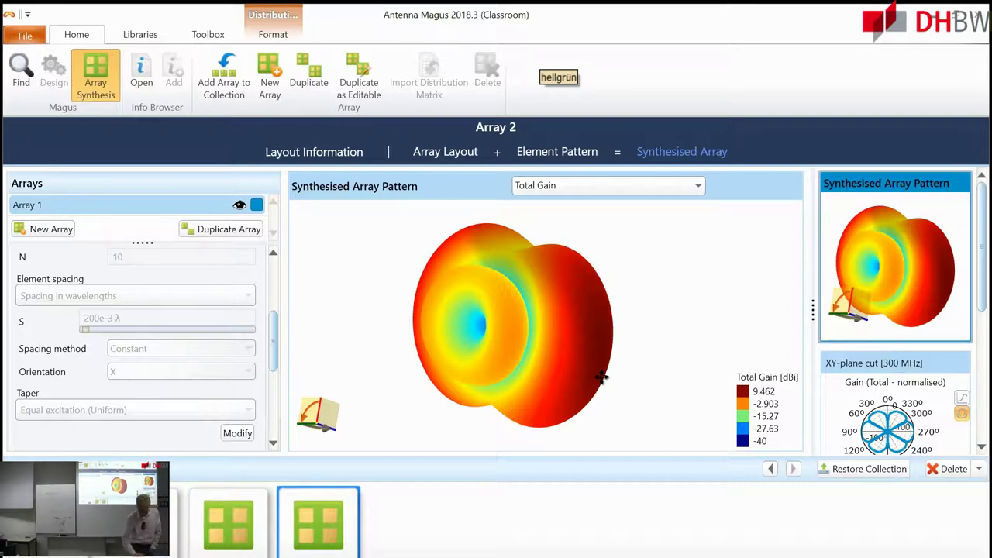
{"action": "left_click_drag", "start_coordinate": [499, 353], "coordinate": [578, 369]}
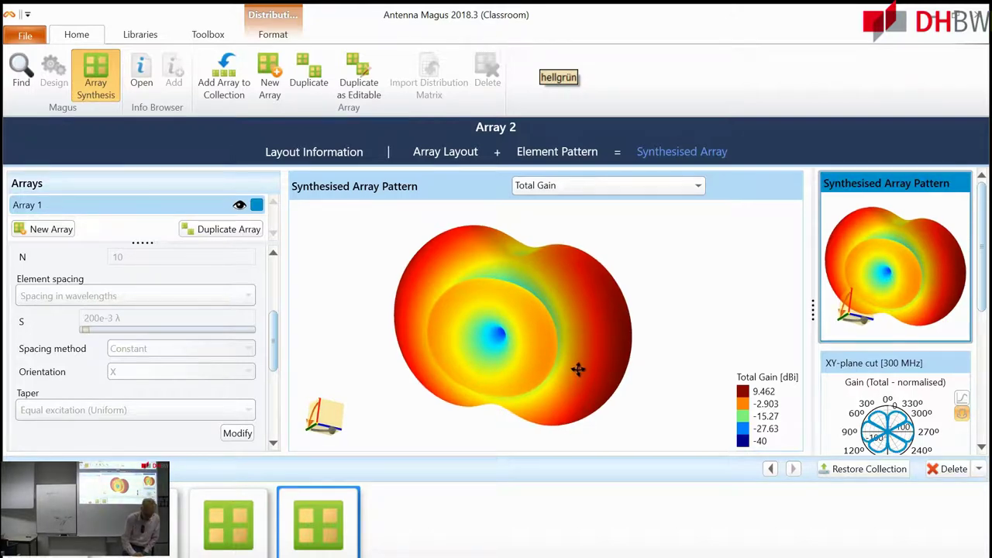
{"action": "left_click_drag", "start_coordinate": [576, 370], "coordinate": [437, 385]}
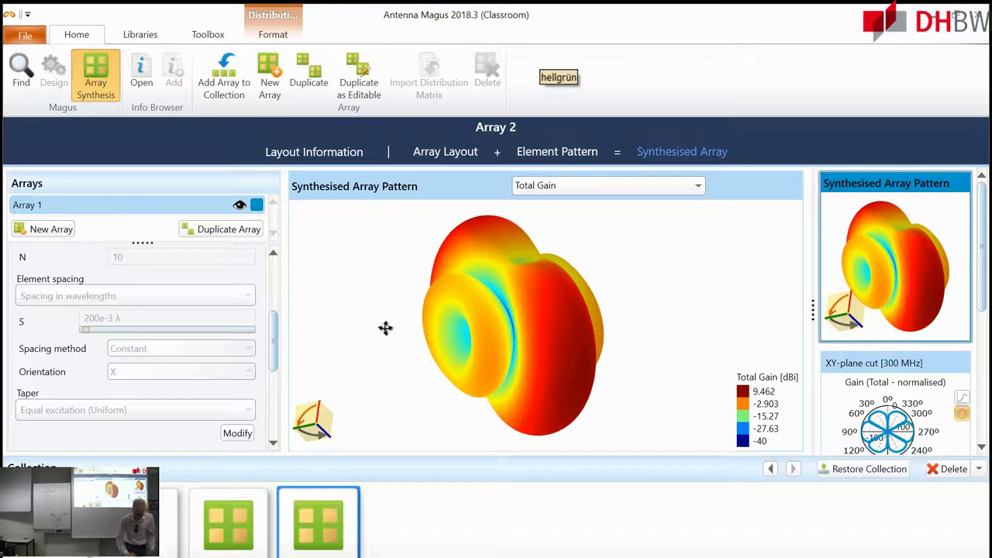
{"action": "left_click_drag", "start_coordinate": [513, 354], "coordinate": [481, 392]}
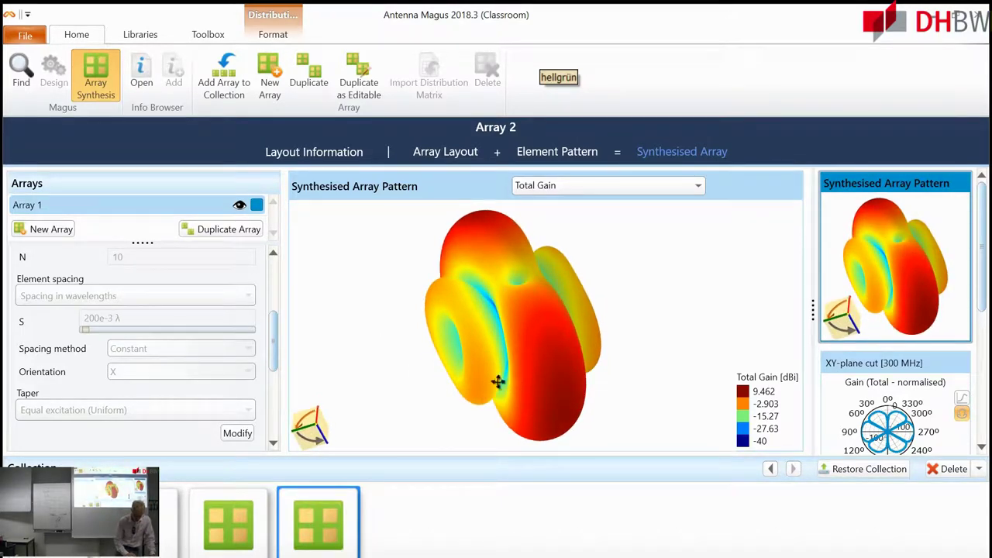
{"action": "left_click_drag", "start_coordinate": [488, 381], "coordinate": [489, 333]}
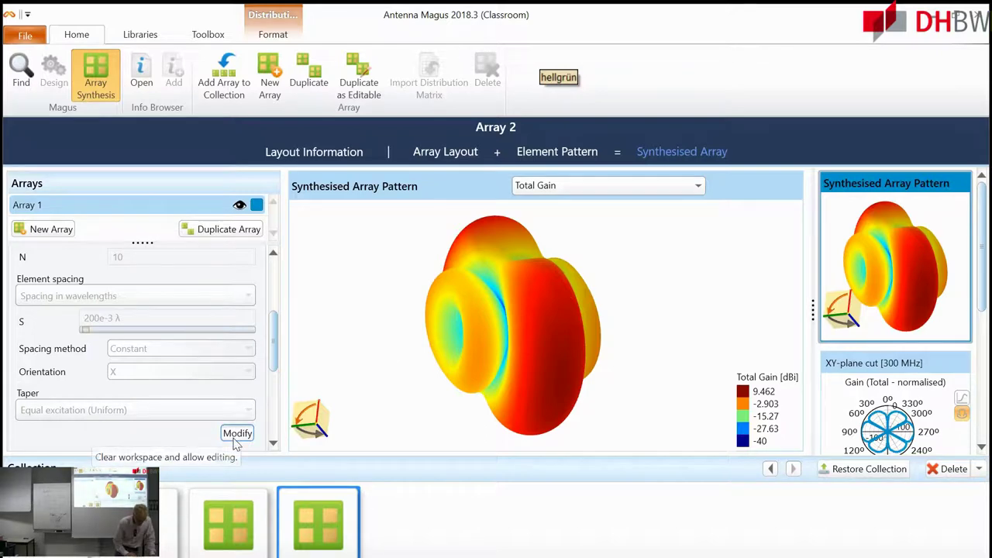
Try to set the array's element spacing S to 100e-3 wavelengths and check the permitted range.
{"action": "left_click", "coordinate": [87, 318]}
{"action": "left_click", "coordinate": [87, 318]}
{"action": "key", "text": "BackSpace"}
{"action": "type", "text": "1"}
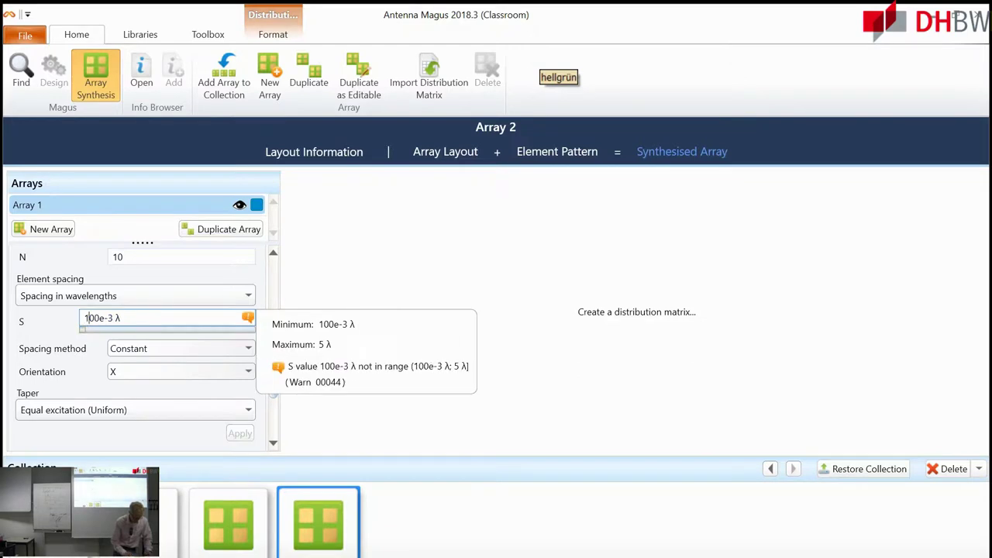
{"action": "left_click", "coordinate": [147, 372]}
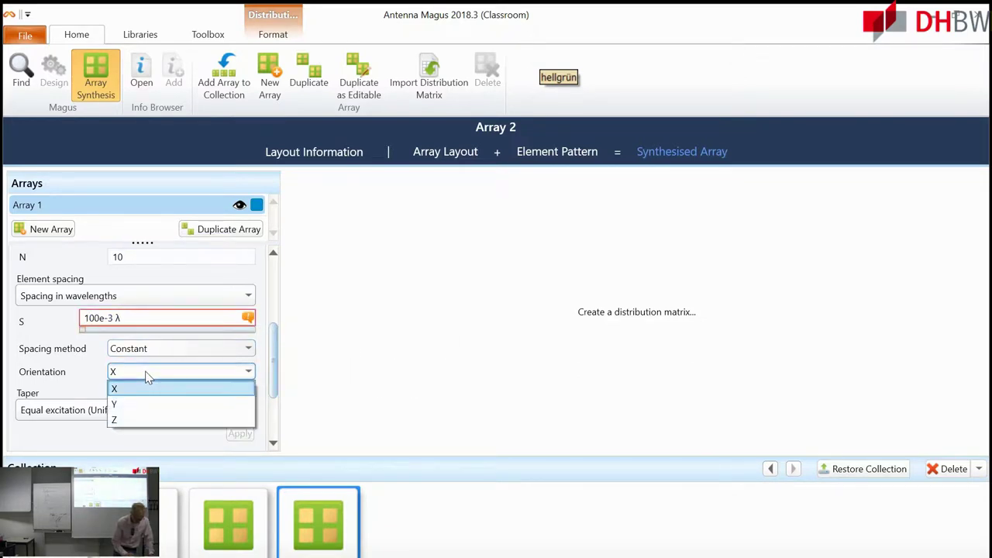
{"action": "left_click", "coordinate": [154, 394]}
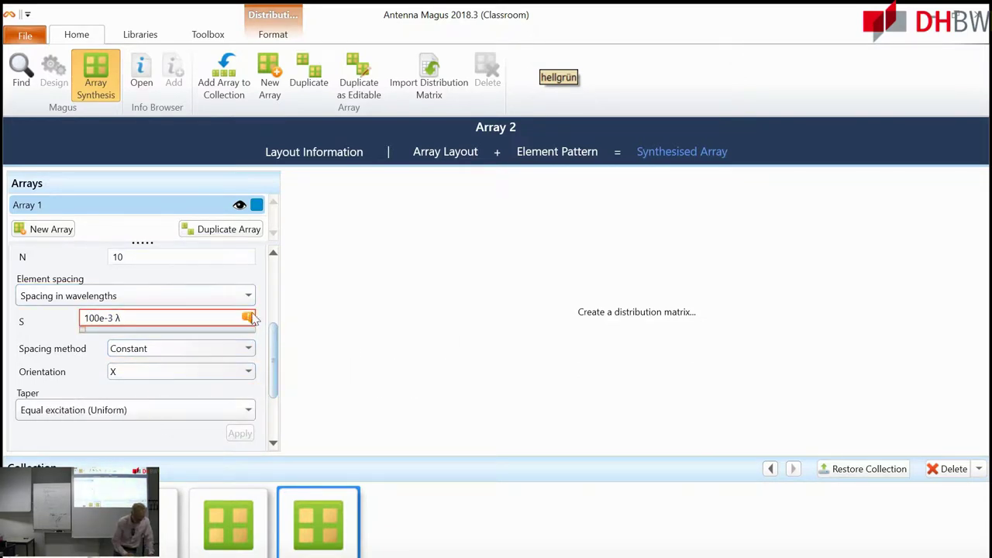
{"action": "mouse_move", "coordinate": [255, 322]}
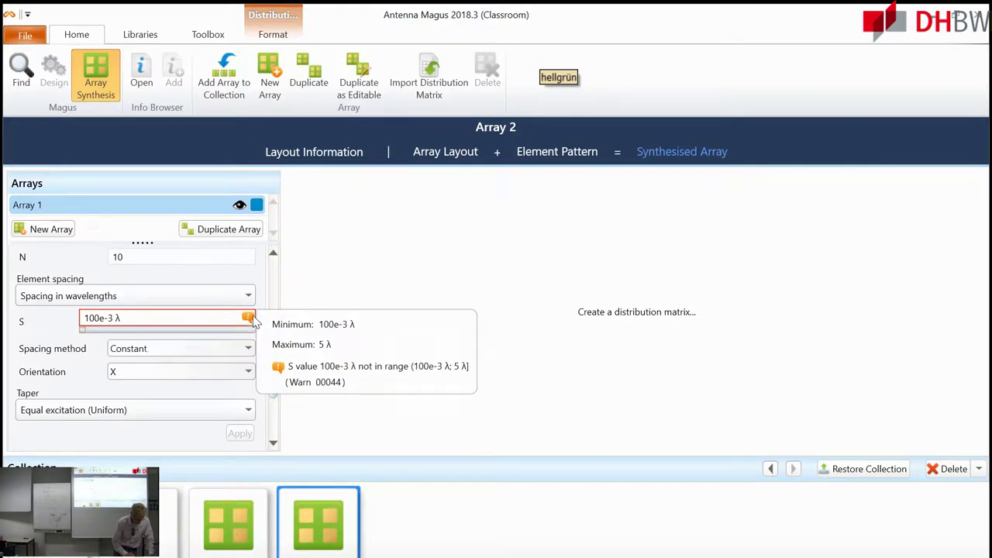
Set the element spacing S to 101e-3 wavelengths, apply it and inspect the synthesised pattern.
{"action": "double_click", "coordinate": [98, 320]}
{"action": "left_click", "coordinate": [98, 321]}
{"action": "double_click", "coordinate": [98, 321]}
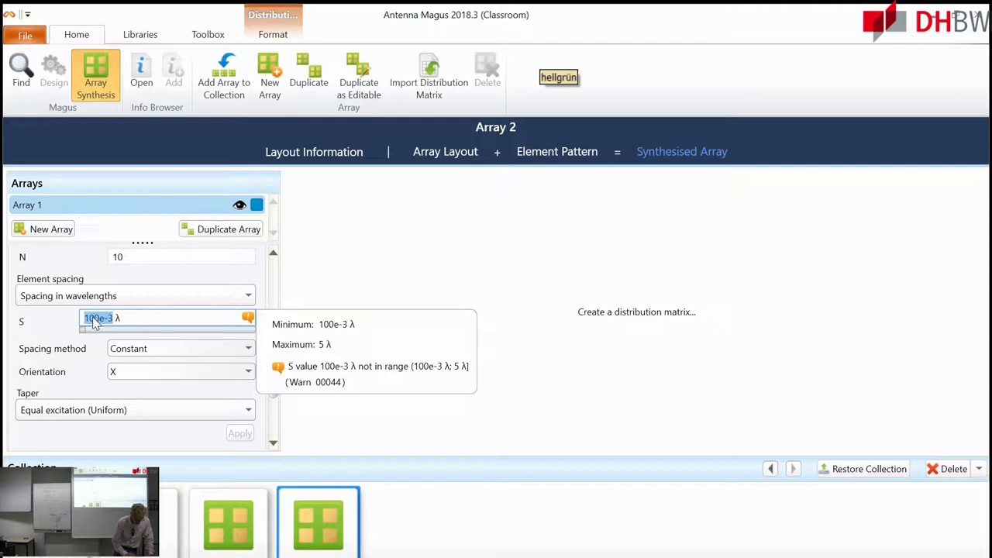
{"action": "left_click", "coordinate": [92, 319]}
{"action": "key", "text": "Delete"}
{"action": "type", "text": "1"}
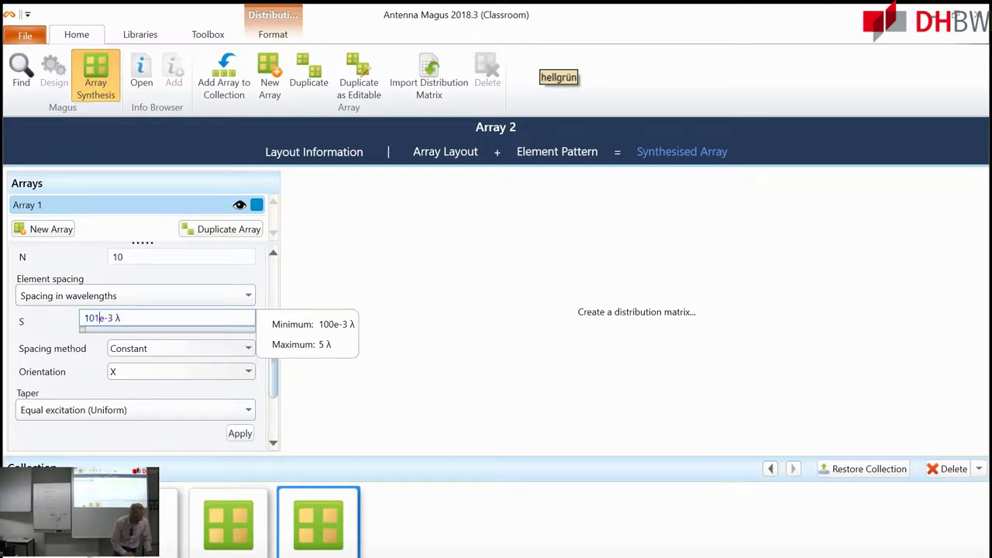
{"action": "left_click", "coordinate": [238, 434]}
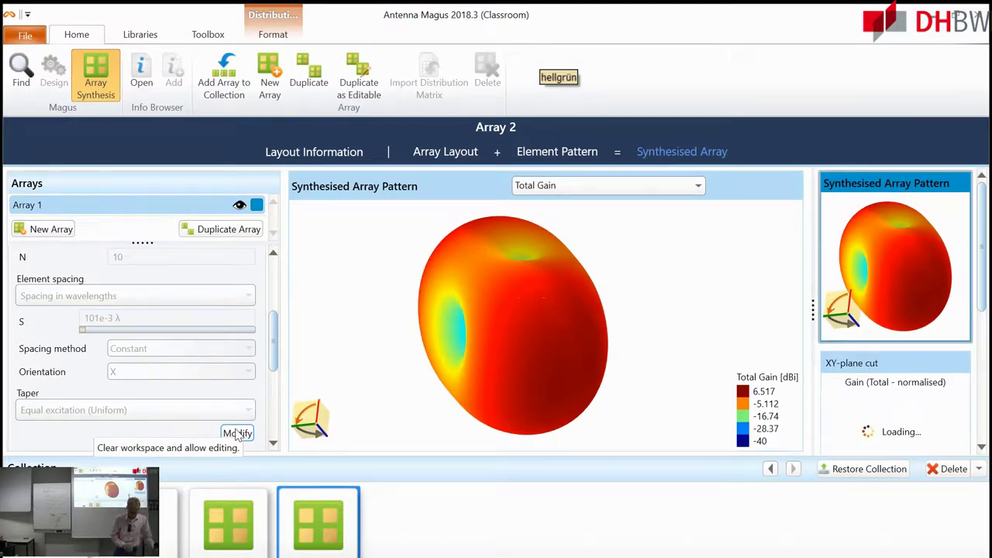
{"action": "left_click_drag", "start_coordinate": [503, 334], "coordinate": [472, 341]}
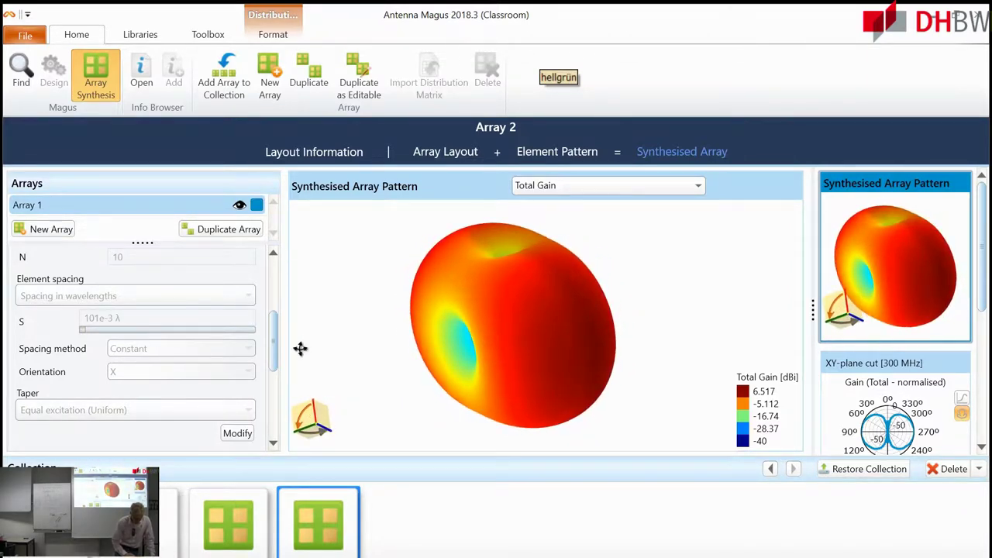
Modify the element spacing S to 200e-3 wavelengths and apply the change.
{"action": "left_click", "coordinate": [237, 433]}
{"action": "double_click", "coordinate": [99, 322]}
{"action": "left_click", "coordinate": [96, 321]}
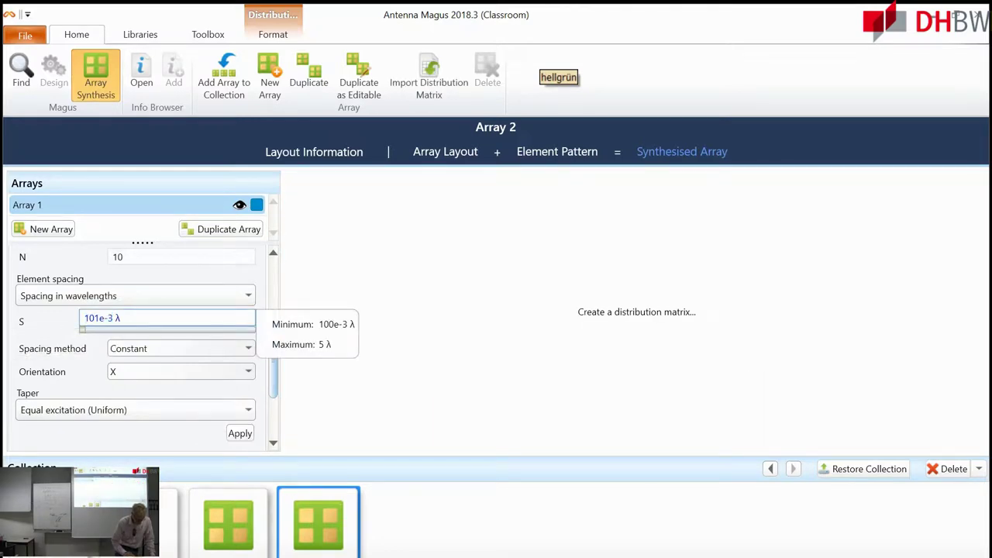
{"action": "key", "text": "BackSpace"}
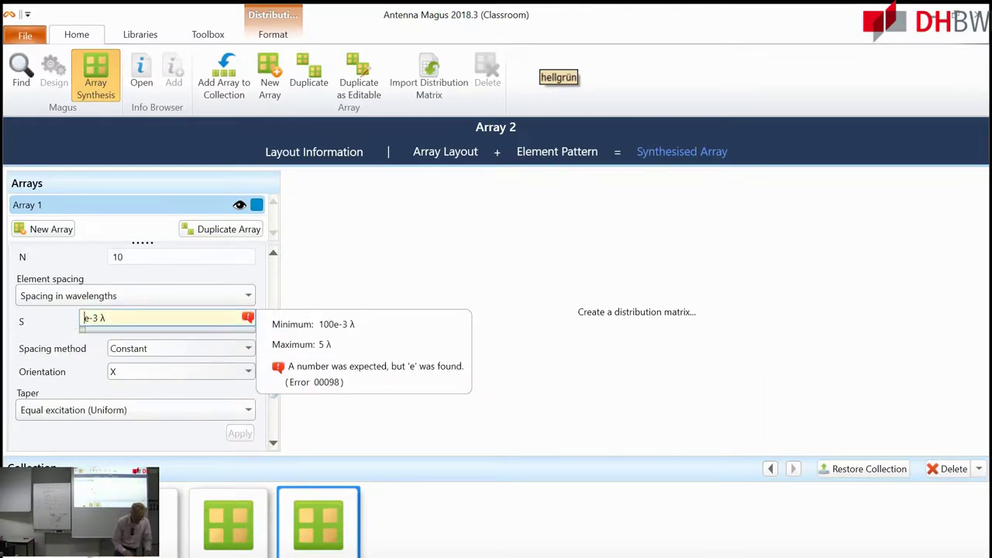
{"action": "type", "text": "200"}
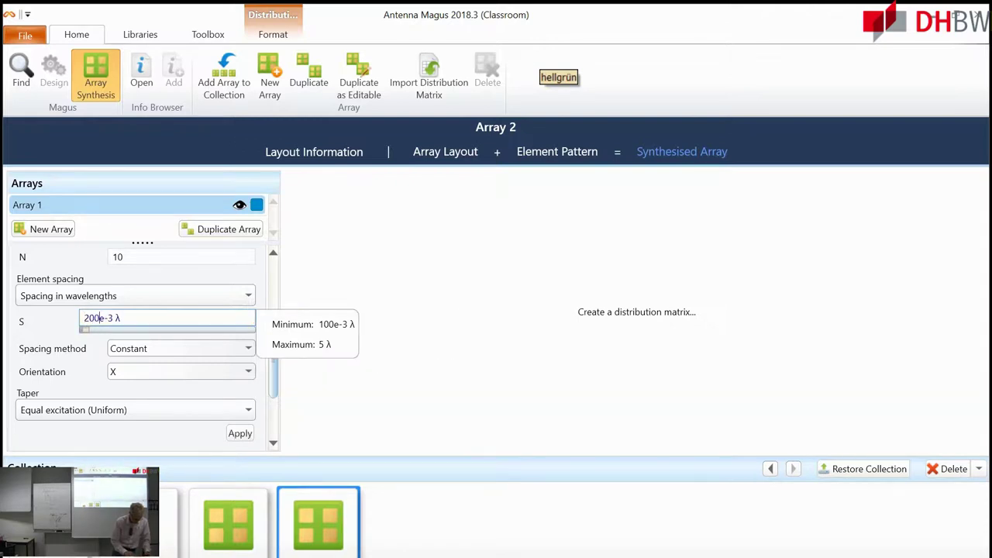
{"action": "left_click", "coordinate": [242, 436]}
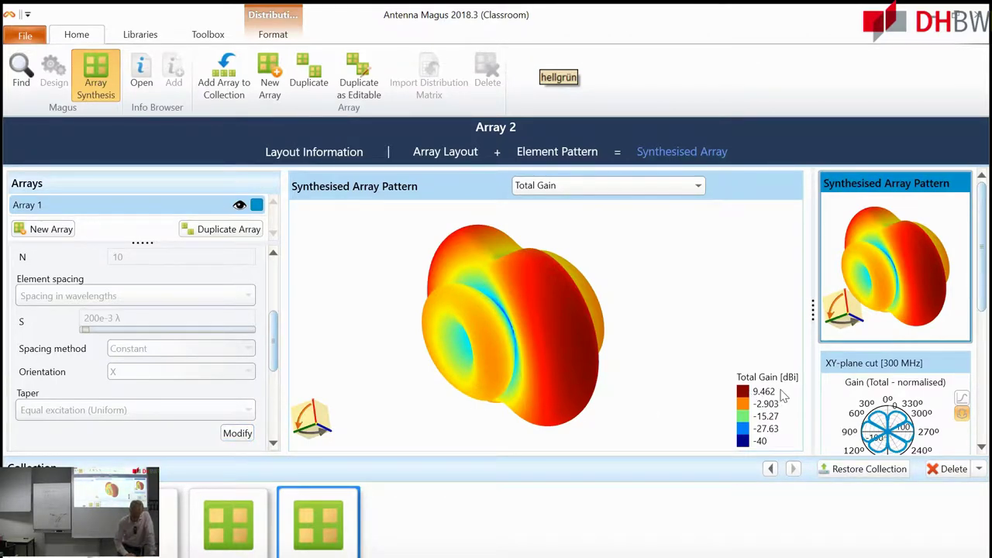
Compare the total gain of the isotropic array pattern with that of the single element pattern.
{"action": "left_click", "coordinate": [446, 152]}
{"action": "left_click", "coordinate": [917, 324]}
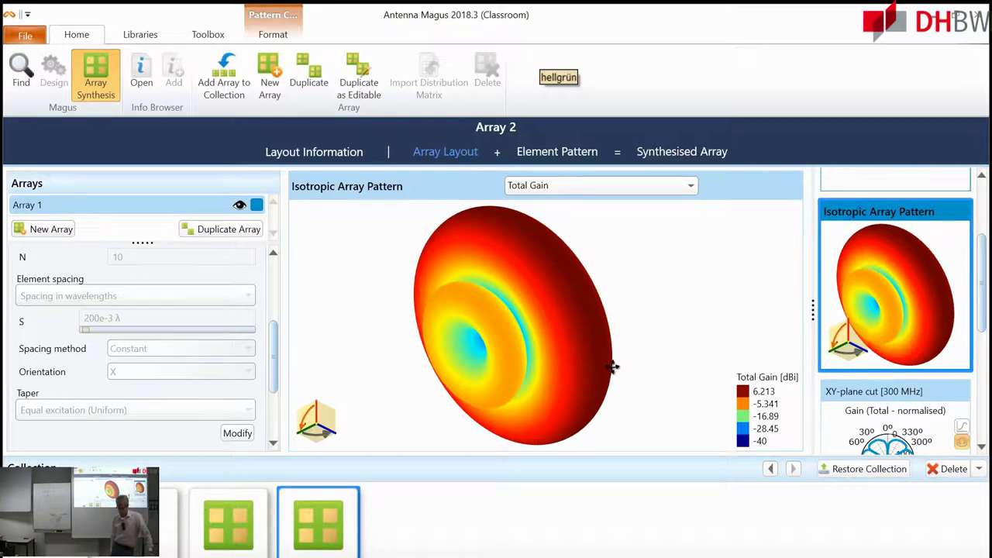
{"action": "left_click", "coordinate": [555, 153]}
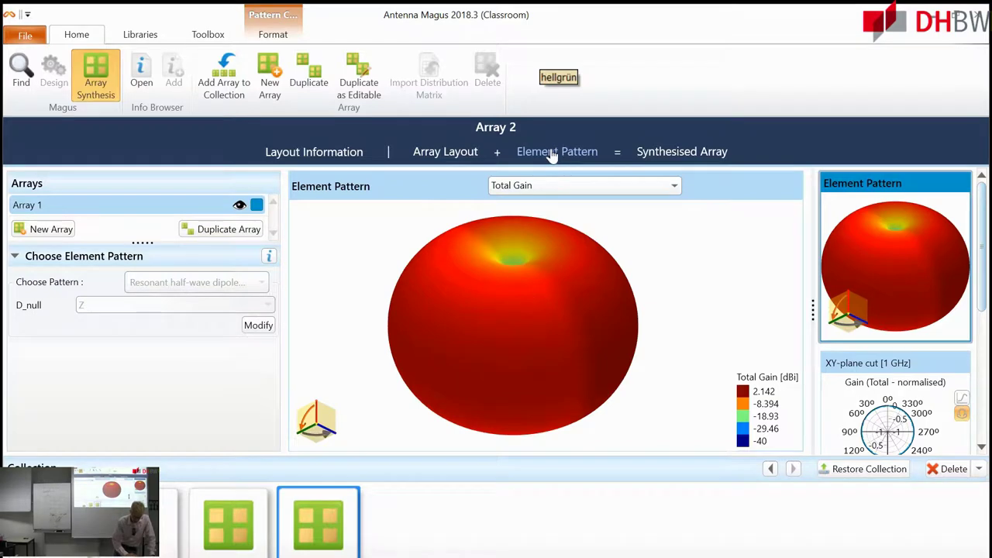
{"action": "left_click", "coordinate": [446, 154]}
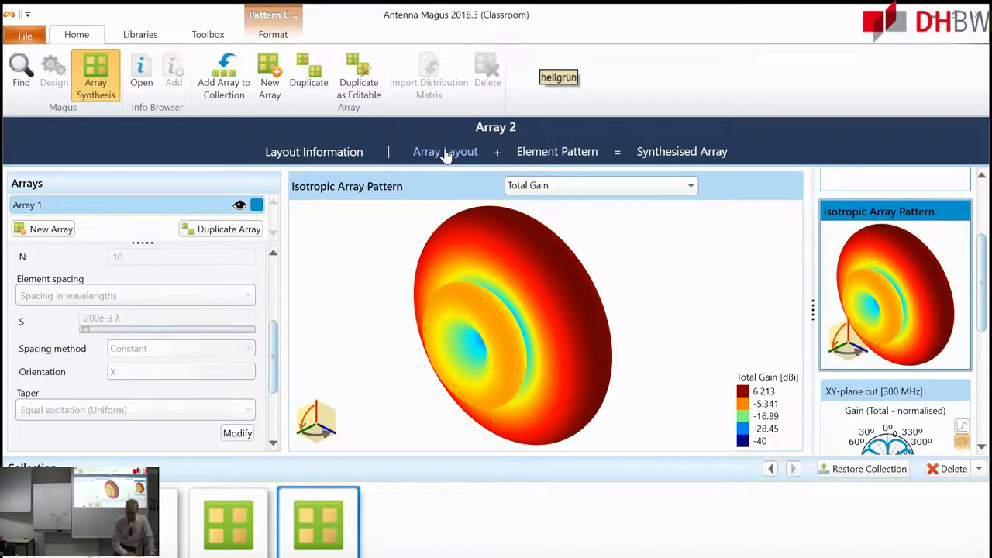
{"action": "left_click", "coordinate": [549, 158]}
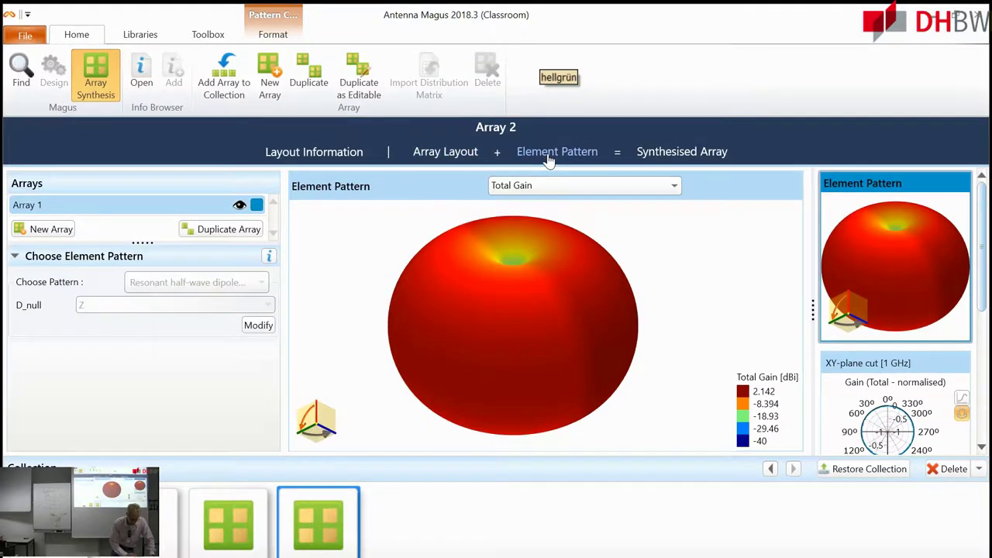
View the synthesised array pattern and examine its lobes and nulls from the side and from above.
{"action": "left_click", "coordinate": [670, 155]}
{"action": "left_click_drag", "start_coordinate": [620, 295], "coordinate": [535, 313]}
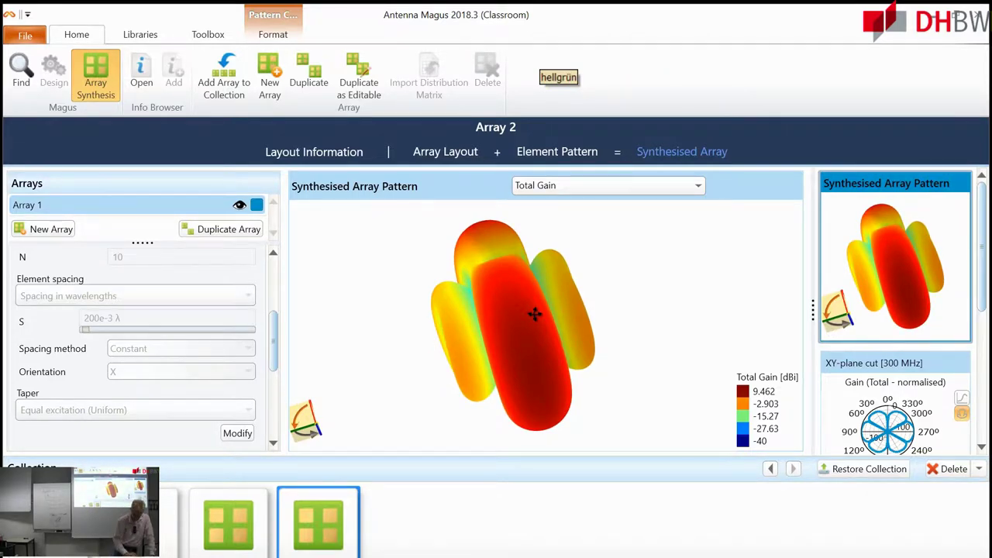
{"action": "left_click_drag", "start_coordinate": [512, 290], "coordinate": [545, 352]}
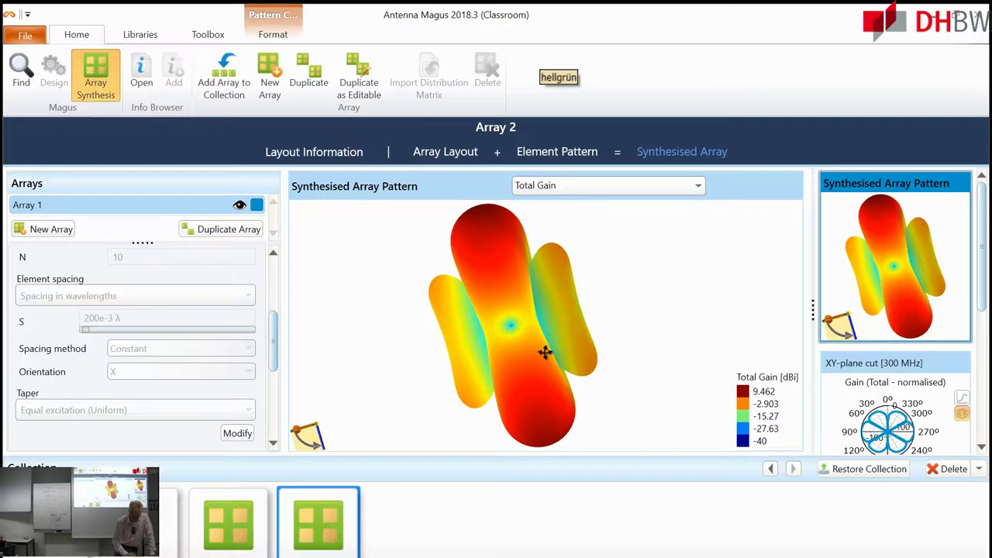
{"action": "left_click_drag", "start_coordinate": [545, 353], "coordinate": [502, 231]}
{"action": "left_click_drag", "start_coordinate": [530, 368], "coordinate": [529, 338]}
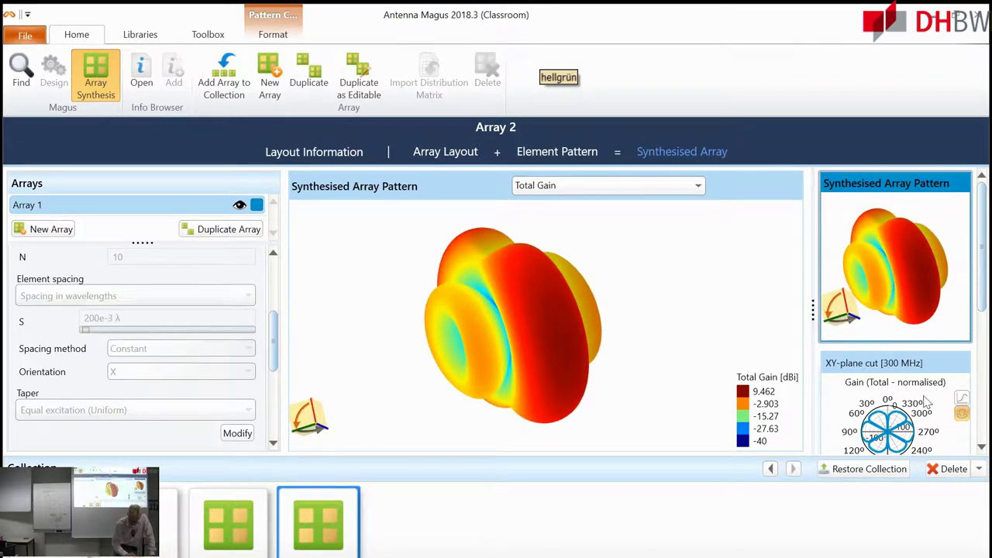
Look through the plane cuts of the synthesised array and enlarge the XY-plane cut in chart-and-values view.
{"action": "left_click_drag", "start_coordinate": [981, 244], "coordinate": [979, 333]}
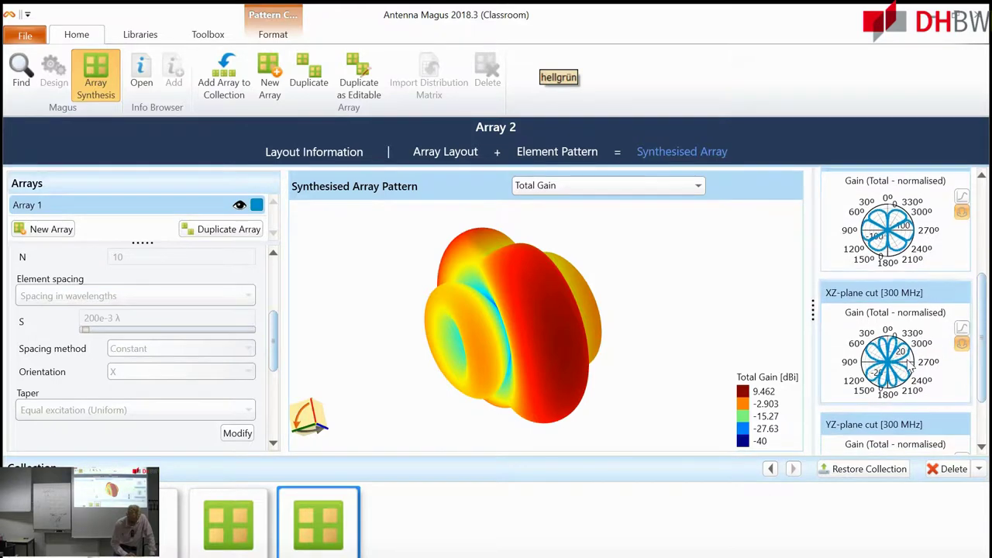
{"action": "left_click_drag", "start_coordinate": [983, 330], "coordinate": [981, 271]}
{"action": "left_click", "coordinate": [889, 359]}
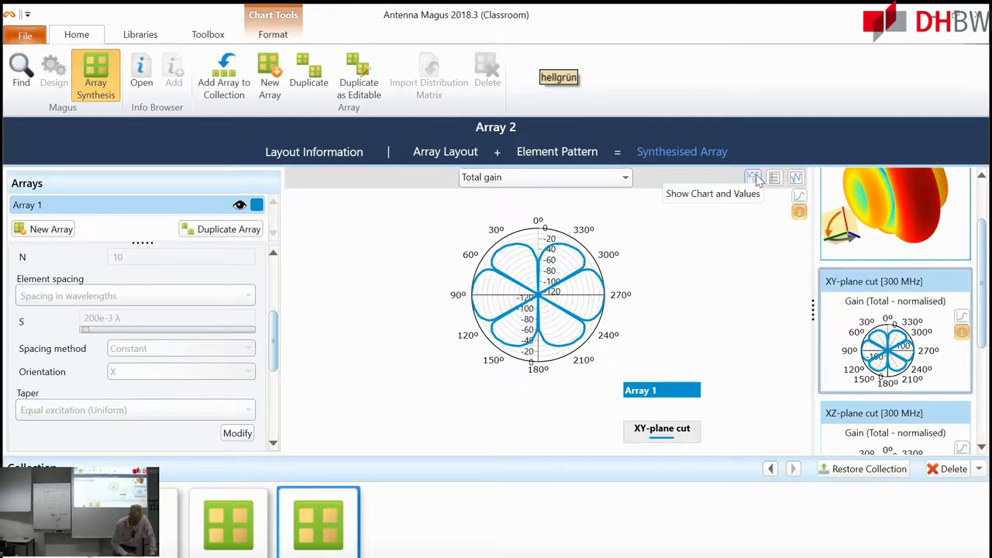
{"action": "left_click", "coordinate": [756, 179]}
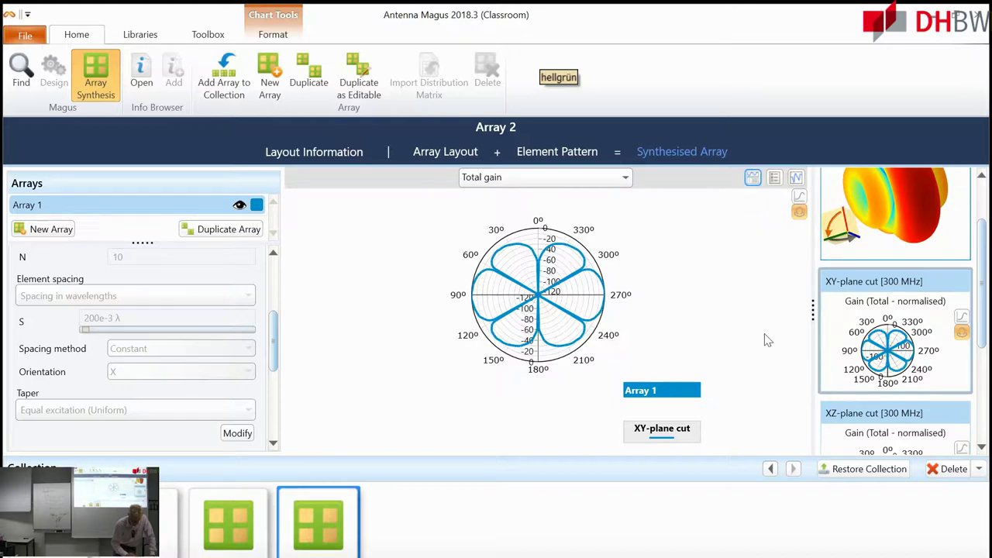
Examine the XY-plane cut's gain and sidelobe values, and display its total gain as a Cartesian plot.
{"action": "left_click", "coordinate": [775, 180]}
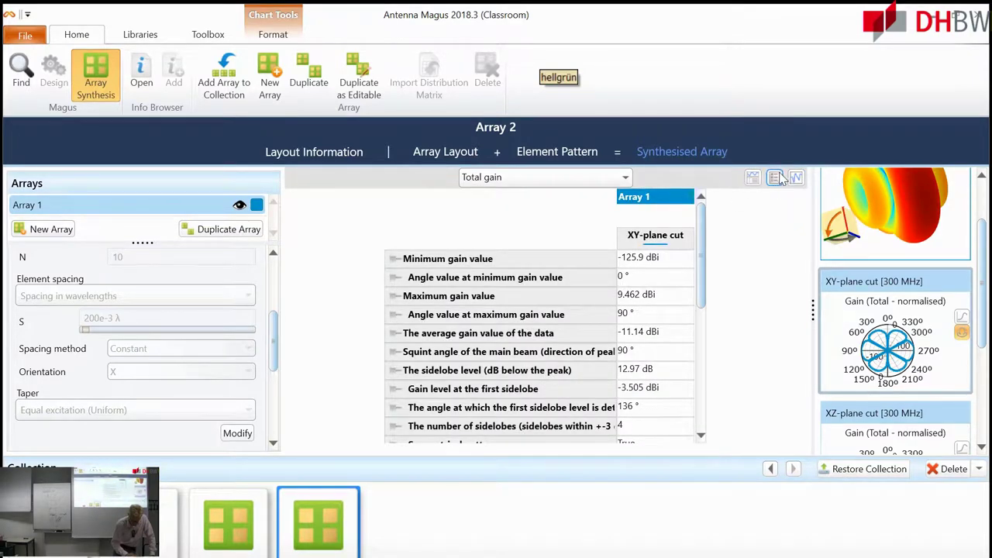
{"action": "left_click", "coordinate": [753, 177]}
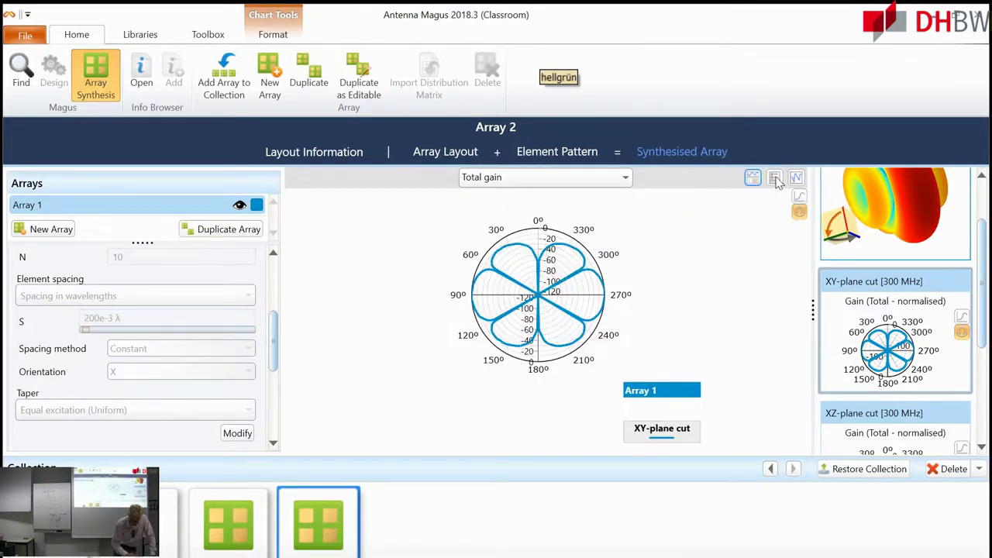
{"action": "left_click", "coordinate": [799, 213]}
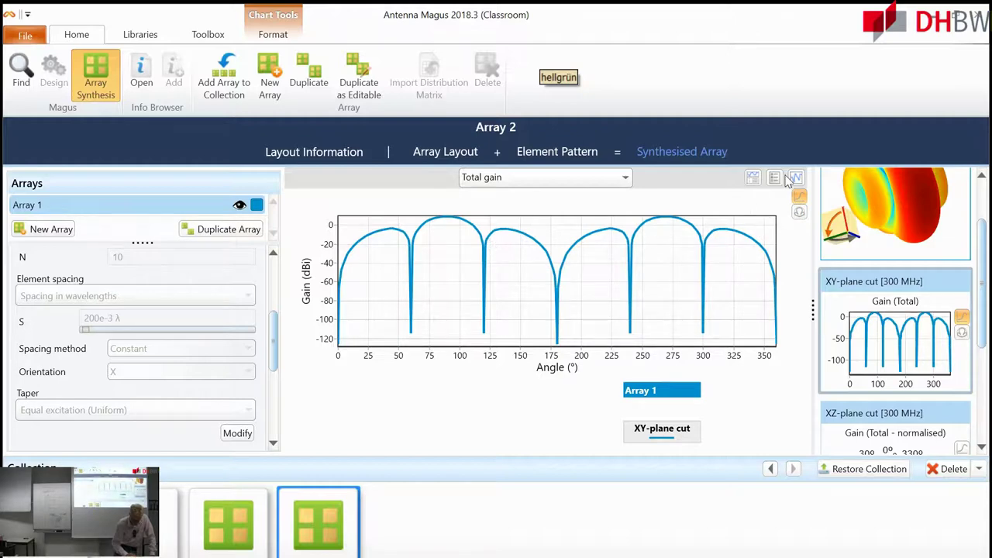
{"action": "left_click", "coordinate": [775, 178]}
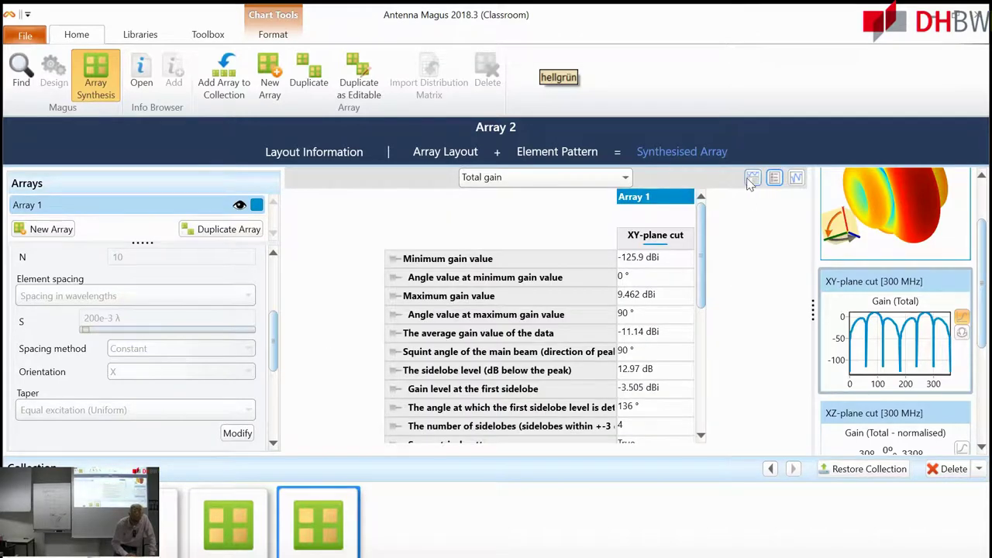
Show the XY-plane cut of the synthesised array as a chart in polar form.
{"action": "left_click", "coordinate": [752, 179]}
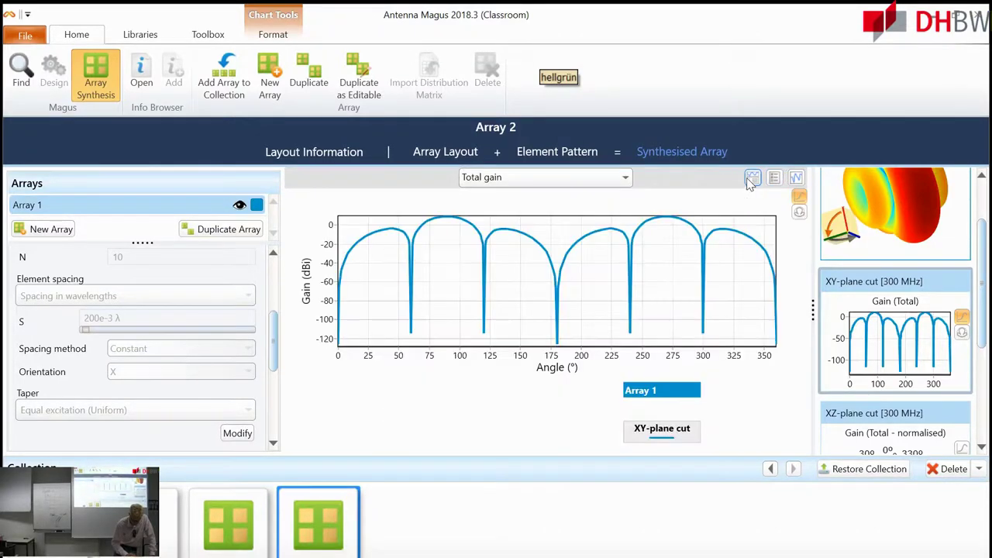
{"action": "left_click", "coordinate": [801, 212]}
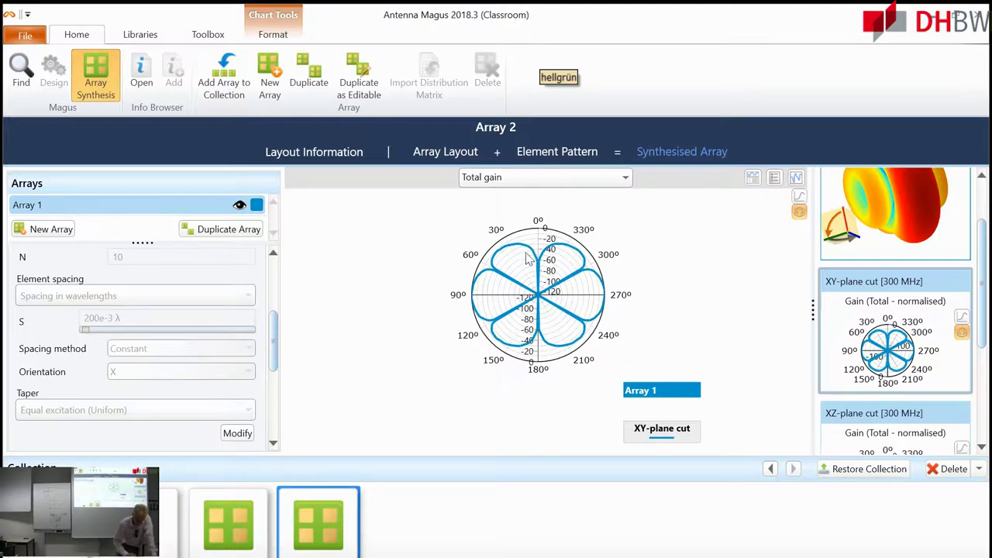
Change the array's taper to All side-lobes equal (Dolph-Chebychev) with a sidelobe level of 20 dBi, and apply it.
{"action": "left_click", "coordinate": [234, 437]}
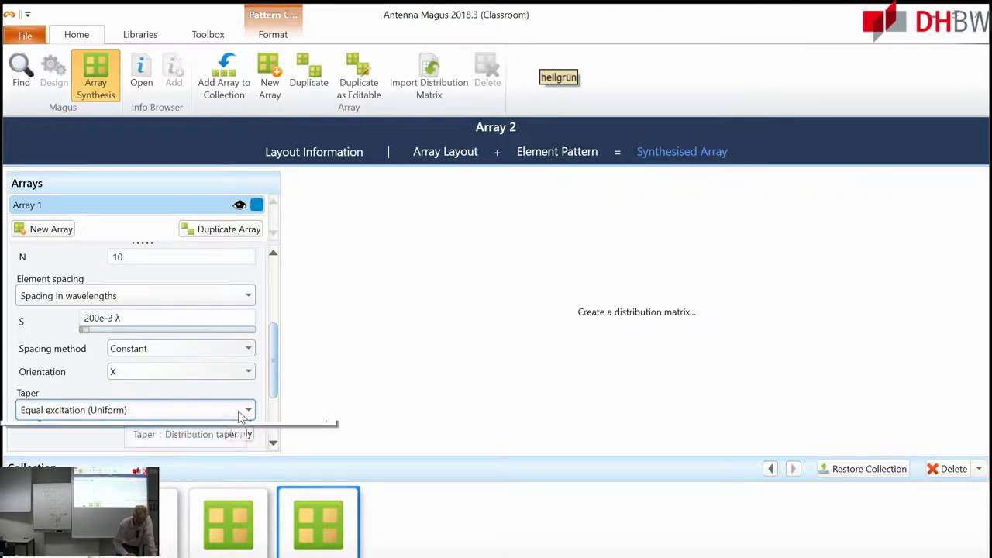
{"action": "left_click", "coordinate": [241, 414]}
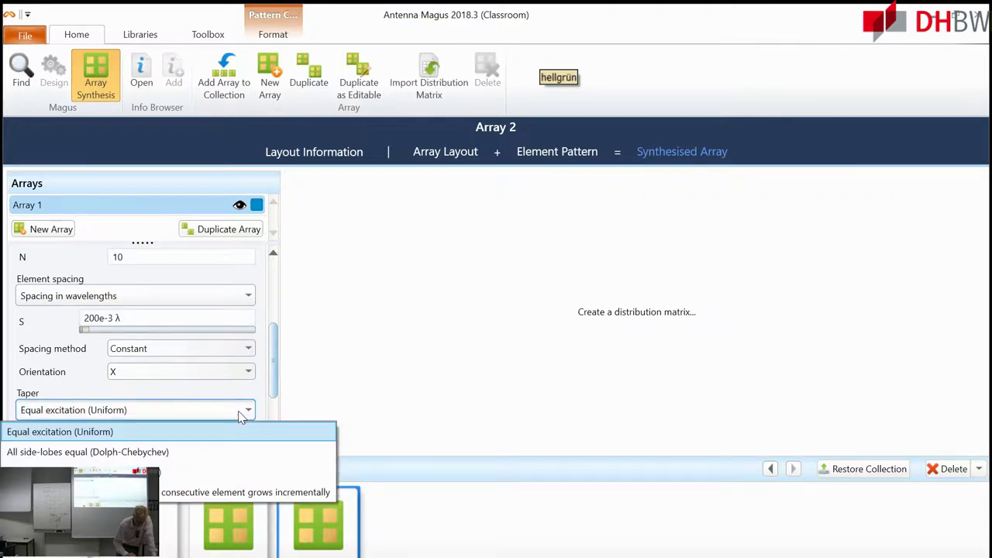
{"action": "left_click", "coordinate": [146, 458]}
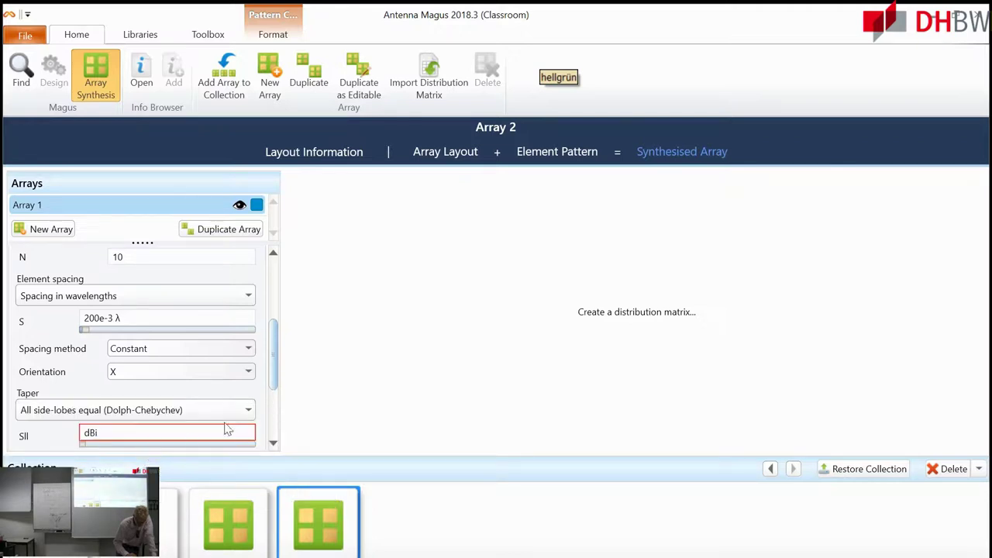
{"action": "scroll", "coordinate": [233, 373], "scroll_direction": "down", "scroll_amount": 3}
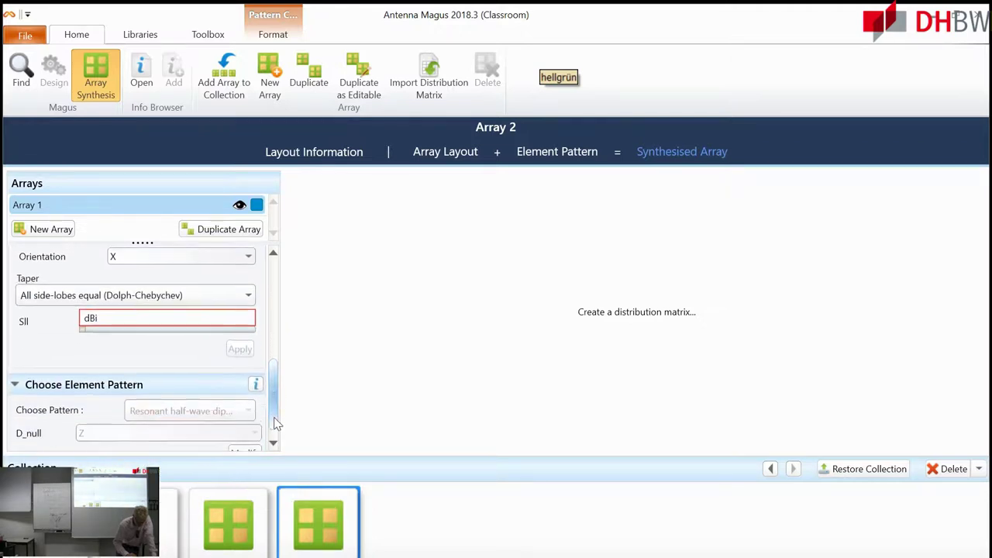
{"action": "left_click", "coordinate": [88, 309]}
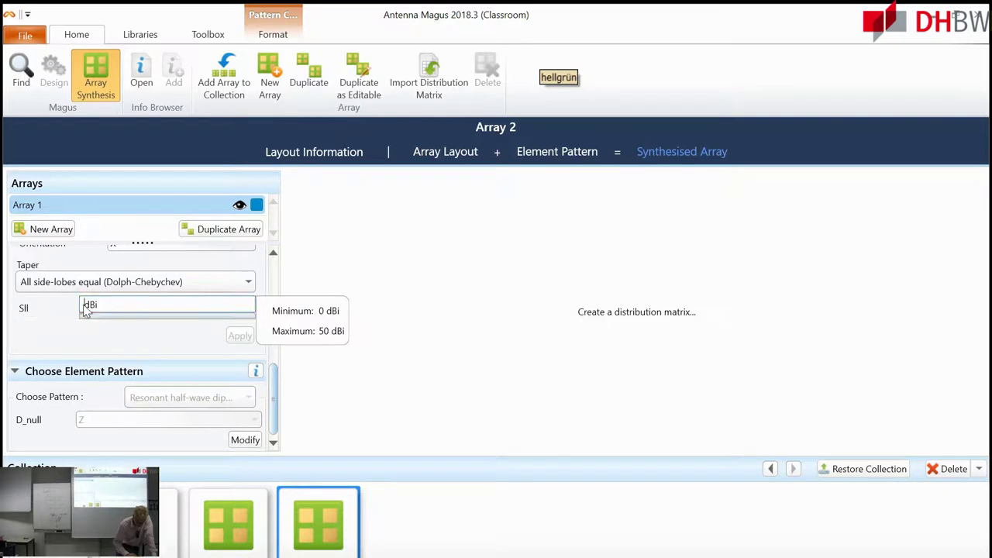
{"action": "type", "text": "20"}
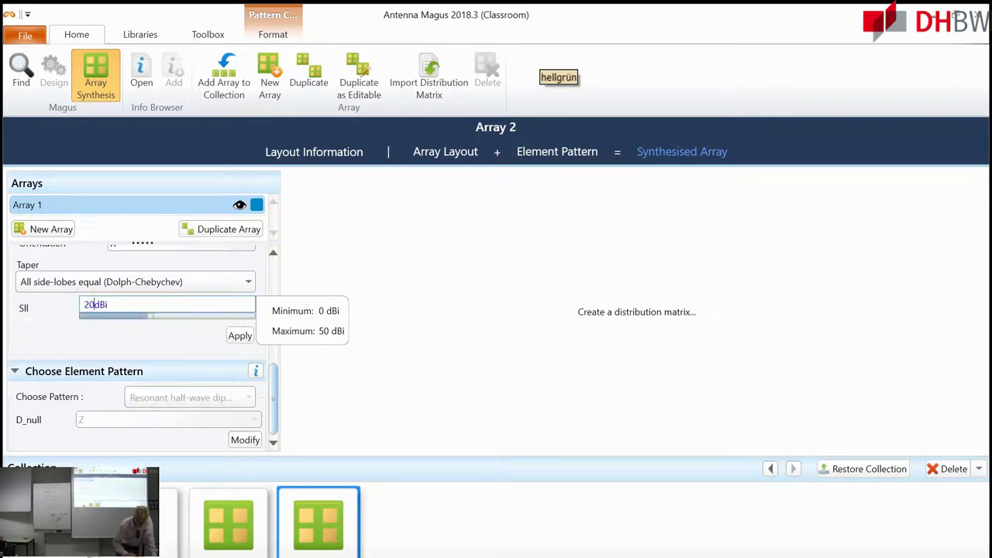
{"action": "left_click", "coordinate": [238, 336]}
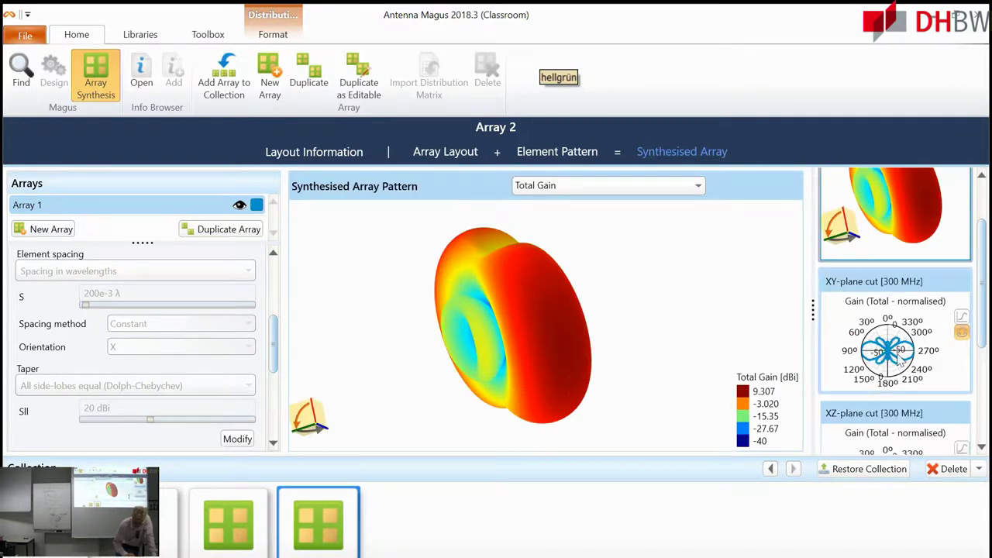
Compare the tapered array's polar XY-plane cut with its 3D synthesised pattern, ending on the XY-plane cut.
{"action": "left_click", "coordinate": [899, 361]}
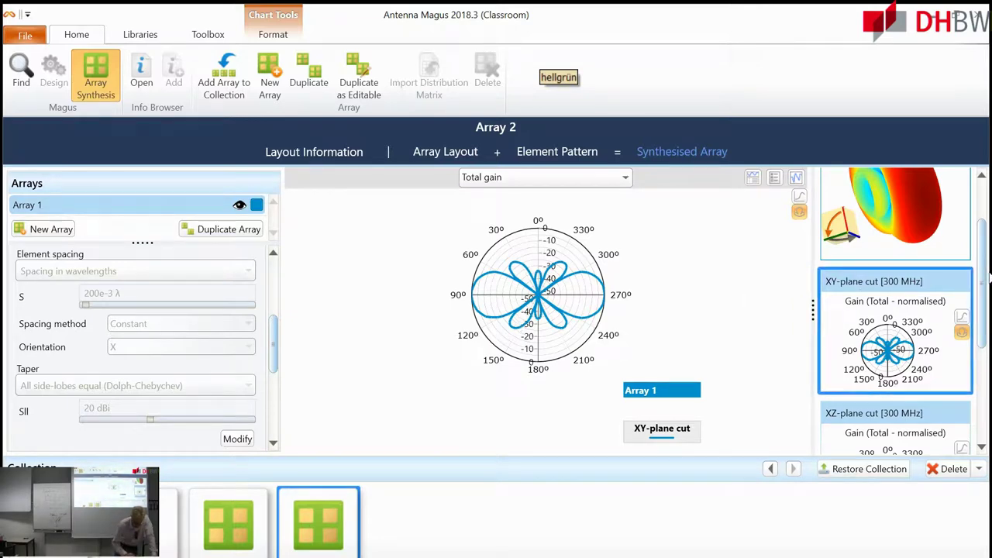
{"action": "left_click", "coordinate": [909, 212]}
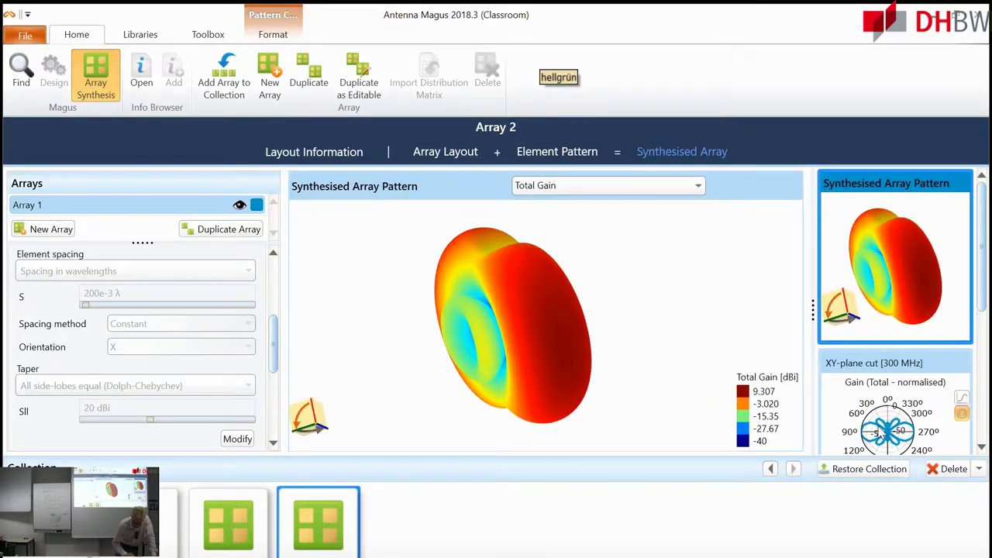
{"action": "left_click", "coordinate": [880, 432]}
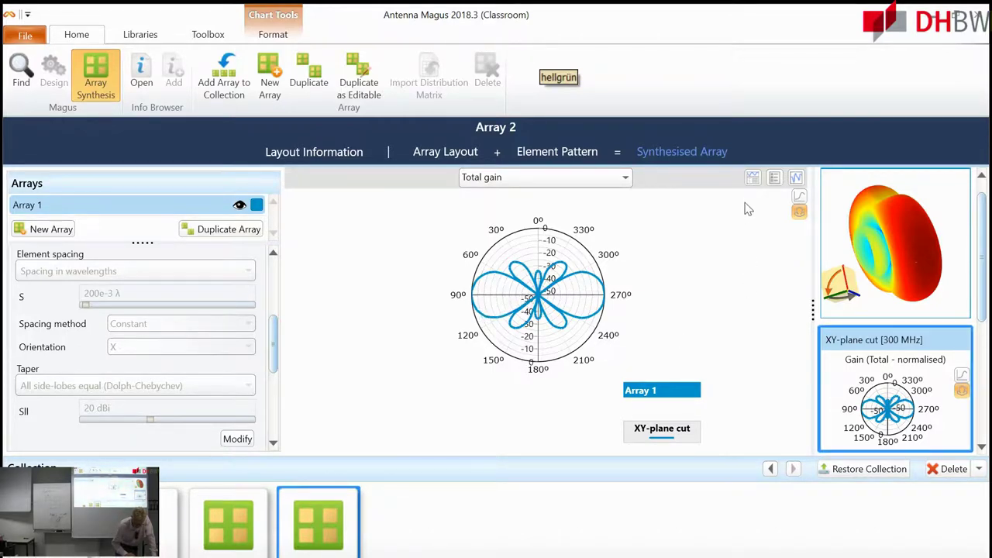
List the XY-plane cut's values and examine the sidelobe level and the 3 dB beamwidth of the tapered array.
{"action": "left_click", "coordinate": [752, 180]}
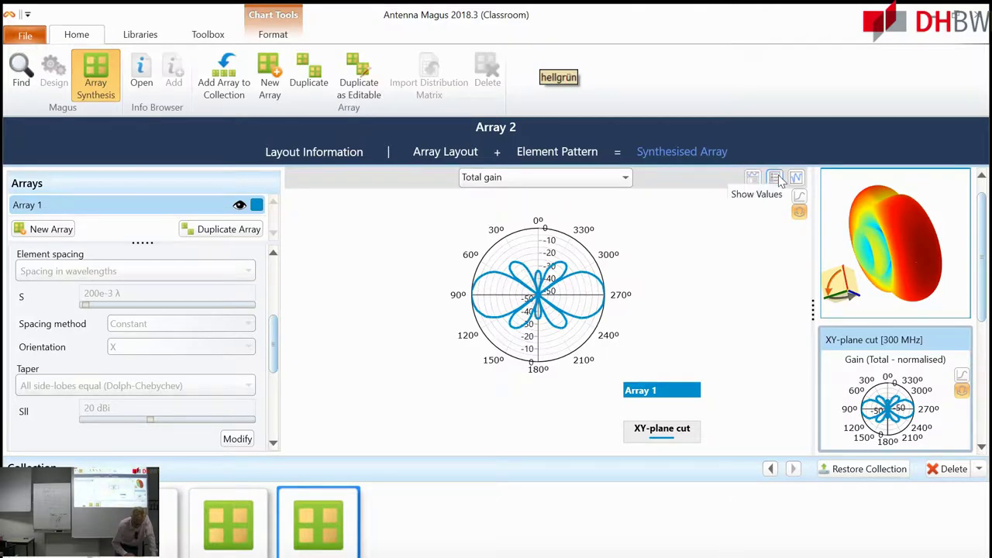
{"action": "left_click", "coordinate": [775, 179]}
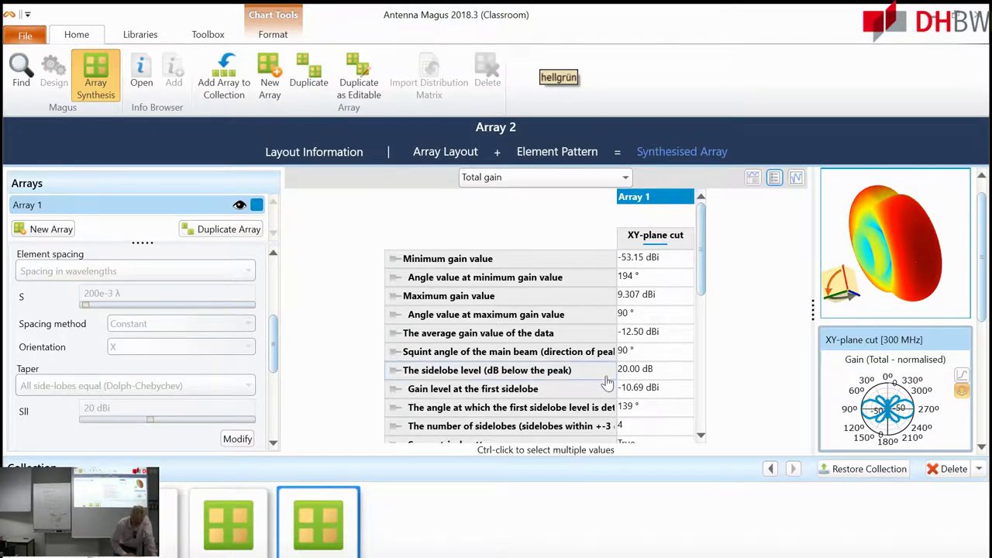
{"action": "left_click_drag", "start_coordinate": [703, 268], "coordinate": [696, 362]}
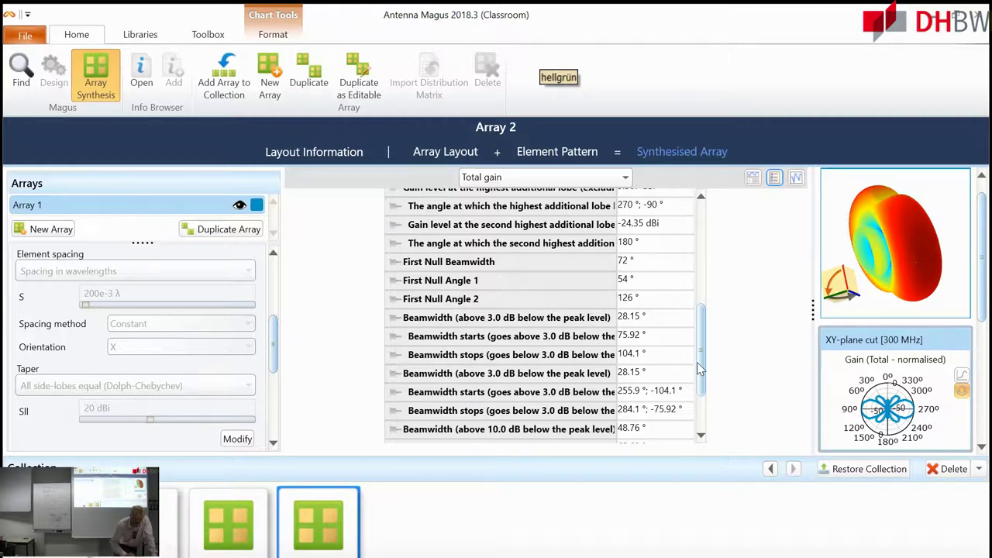
{"action": "left_click", "coordinate": [630, 332]}
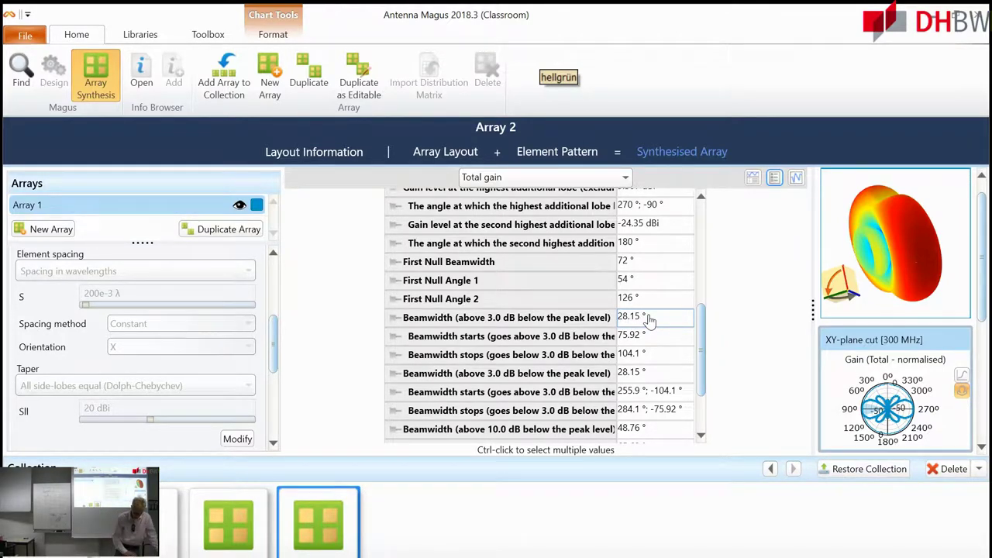
{"action": "mouse_move", "coordinate": [704, 334]}
{"action": "left_mouse_down"}
{"action": "mouse_move", "coordinate": [705, 356]}
{"action": "mouse_move", "coordinate": [704, 326]}
{"action": "left_mouse_up"}
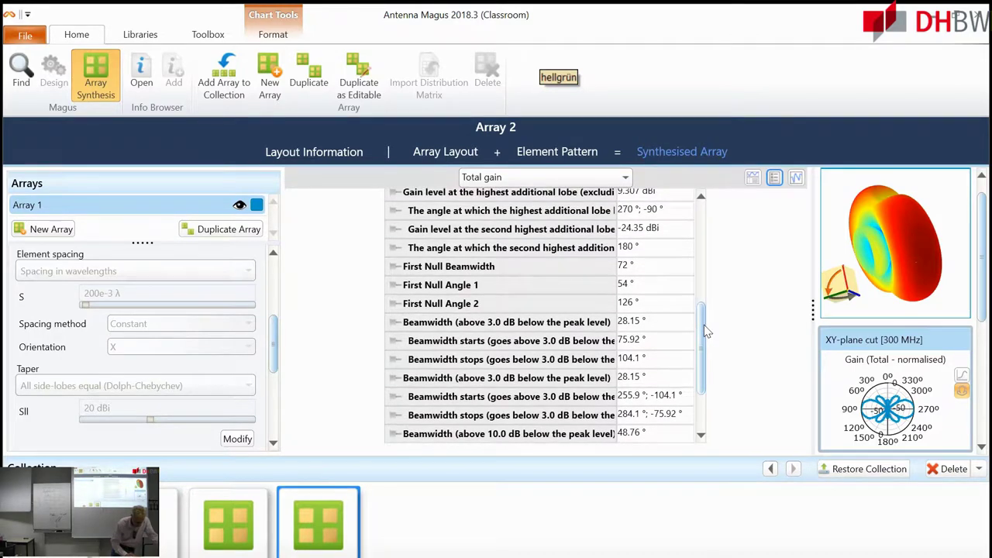
Set the array's taper back to Equal excitation (Uniform) and apply it.
{"action": "left_click", "coordinate": [238, 439]}
{"action": "left_click", "coordinate": [248, 386]}
{"action": "scroll", "coordinate": [215, 407], "scroll_direction": "up", "scroll_amount": 1}
{"action": "left_click", "coordinate": [200, 408]}
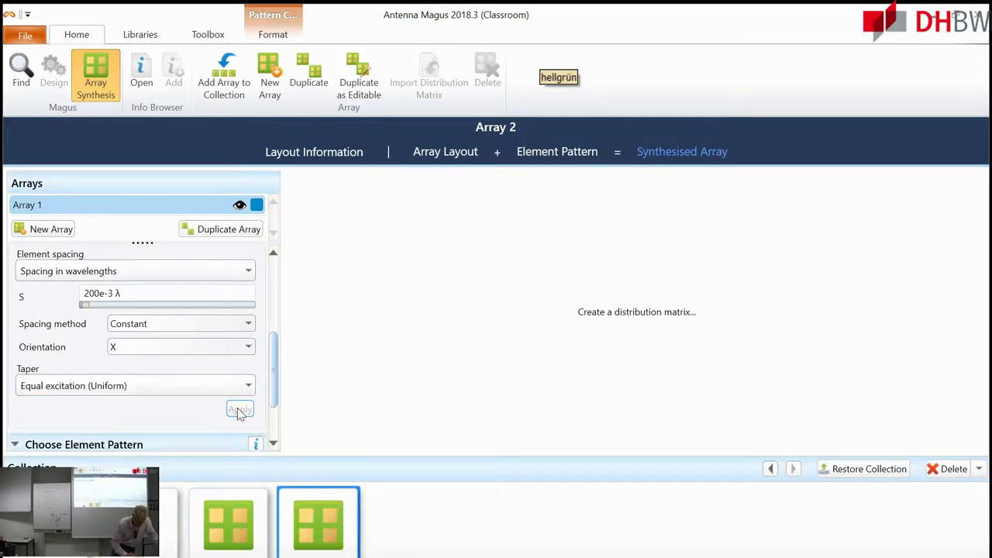
{"action": "left_click", "coordinate": [237, 408]}
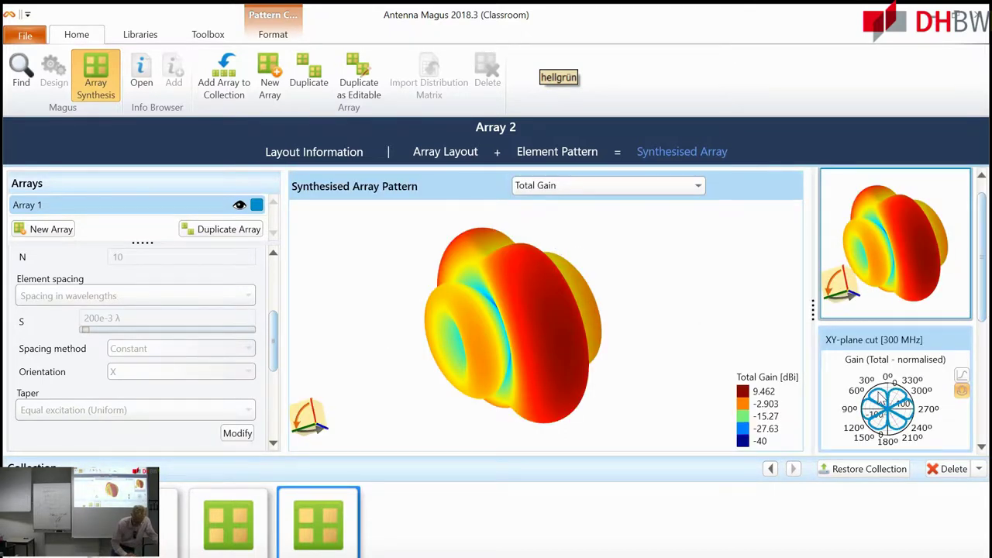
Examine the sidelobe level and 3 dB beamwidth in the XY-plane cut values of the uniformly excited array.
{"action": "left_click", "coordinate": [882, 397]}
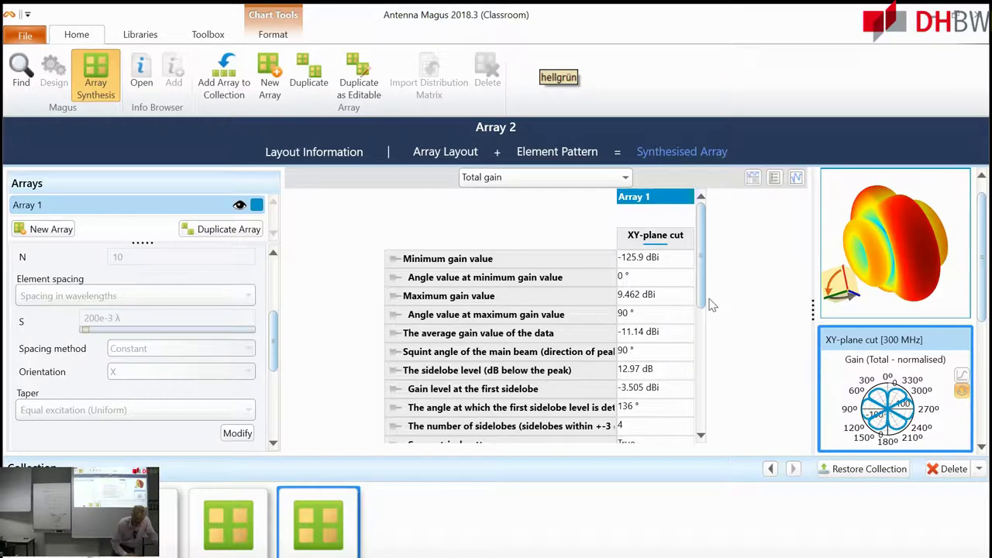
{"action": "left_click_drag", "start_coordinate": [704, 289], "coordinate": [705, 380]}
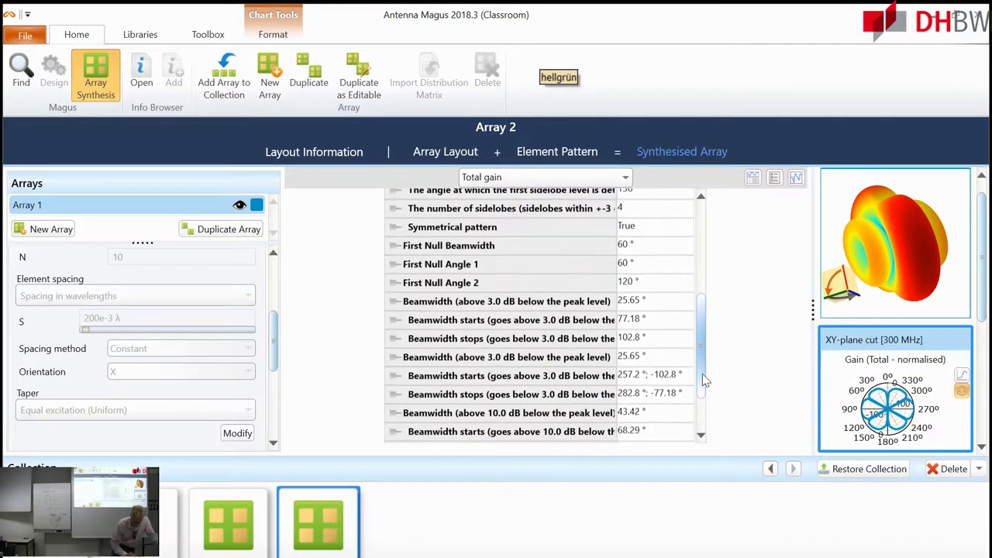
{"action": "left_click", "coordinate": [650, 287]}
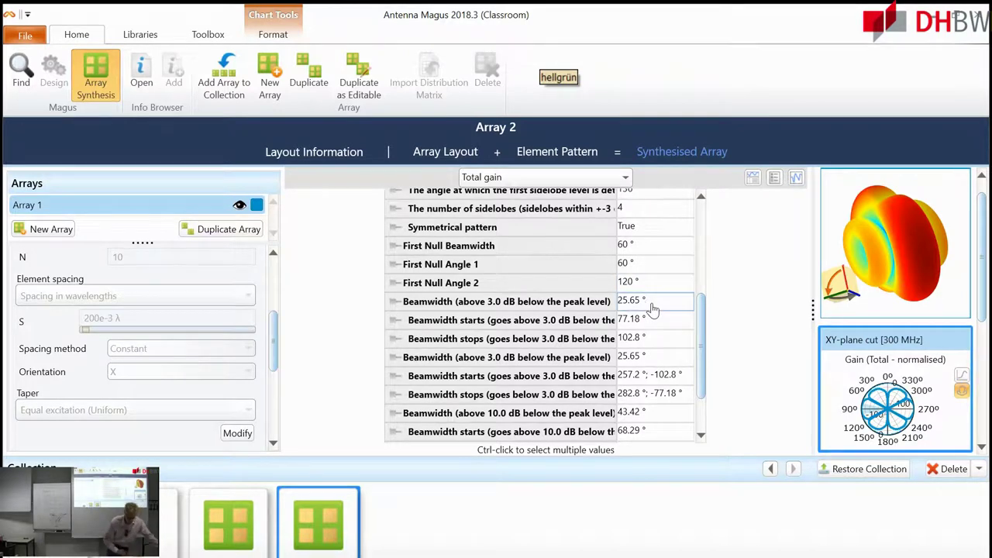
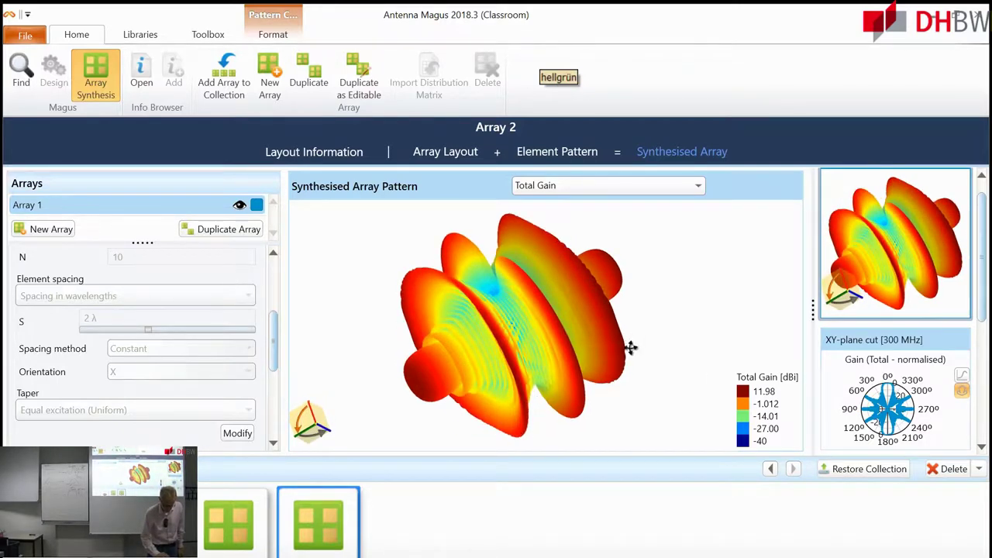
Examine the synthesised pattern for 2 λ spacing in 3D, and display its XY-plane cut as a polar chart.
{"action": "left_click_drag", "start_coordinate": [511, 318], "coordinate": [527, 398]}
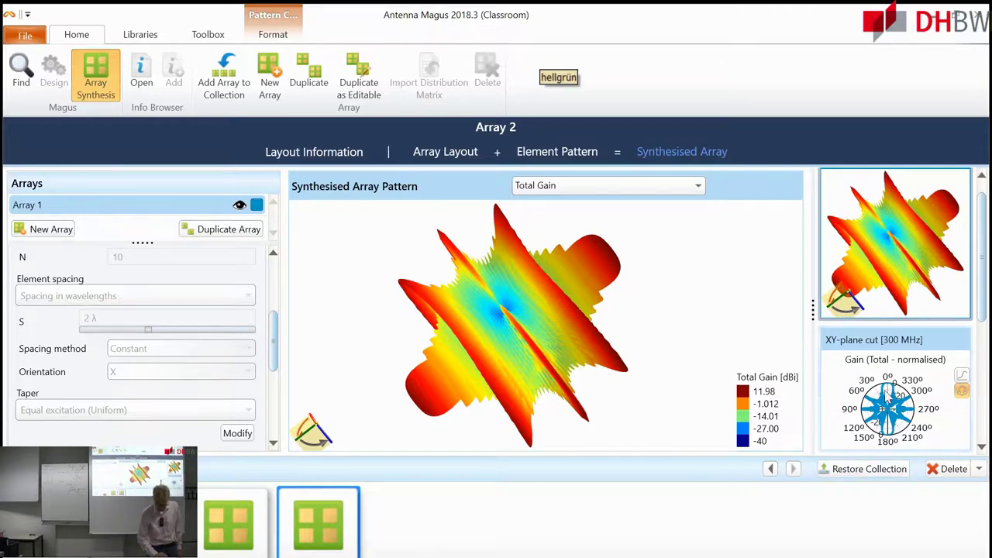
{"action": "left_click", "coordinate": [890, 409]}
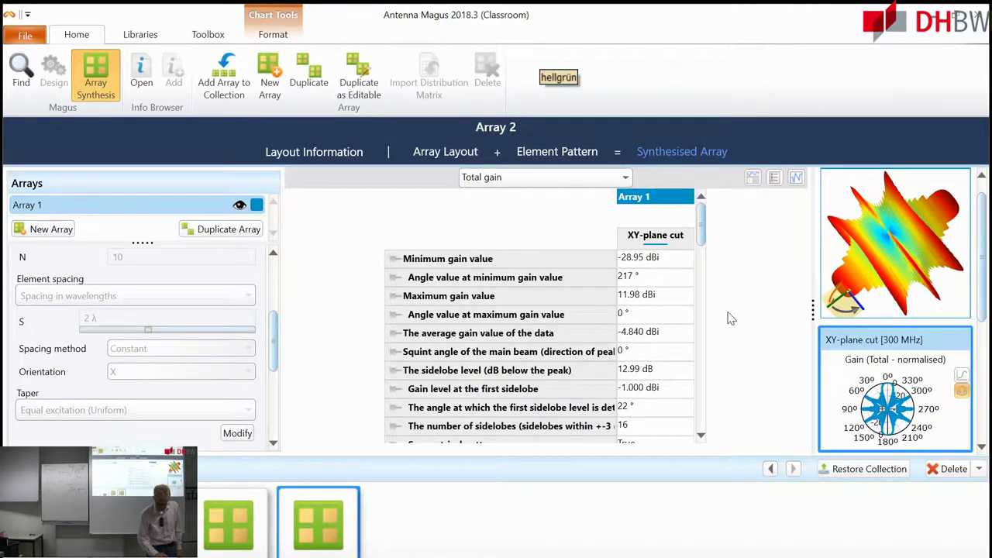
{"action": "left_click", "coordinate": [755, 182]}
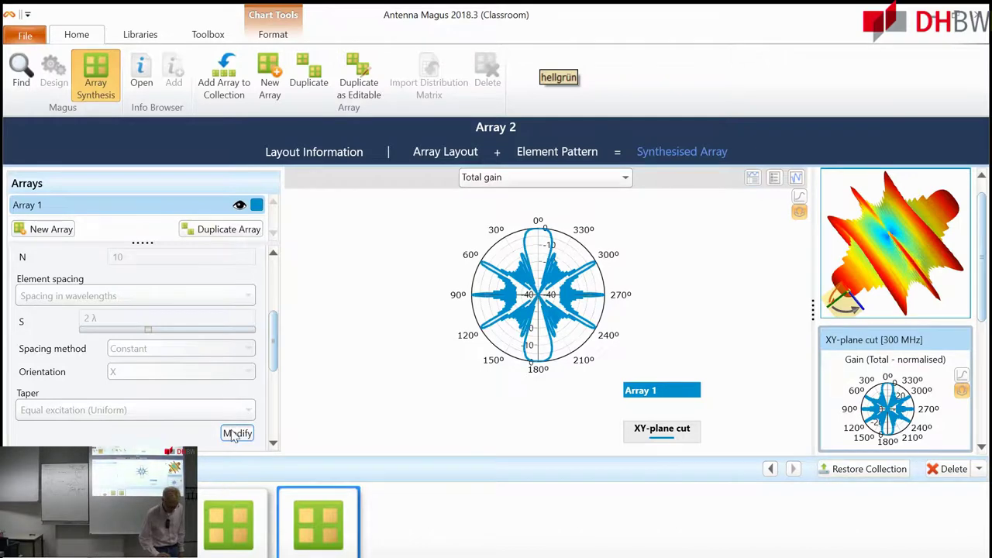
Set the element spacing to 0.5 λ and apply it to synthesise the array pattern again.
{"action": "double_click", "coordinate": [88, 319]}
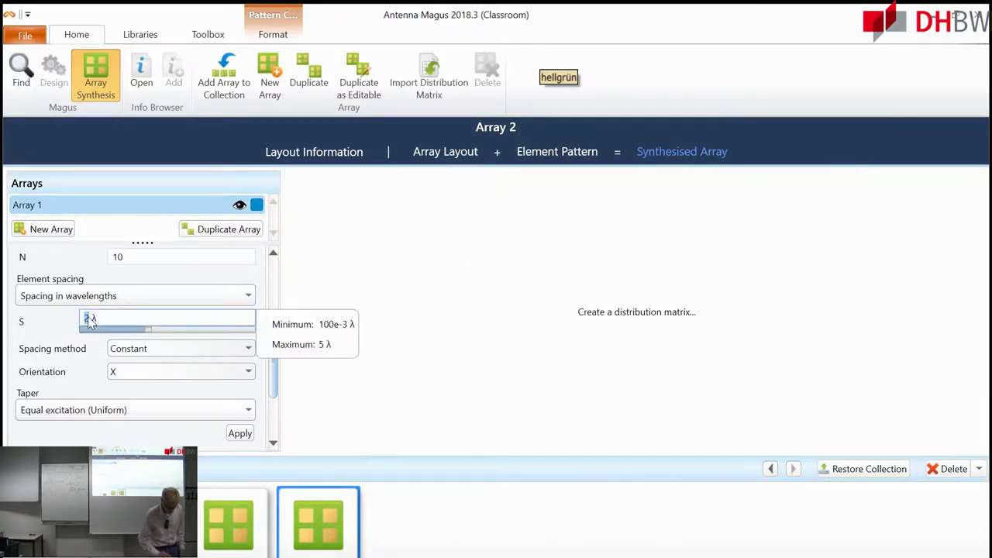
{"action": "key", "text": "BackSpace"}
{"action": "type", "text": "0.5"}
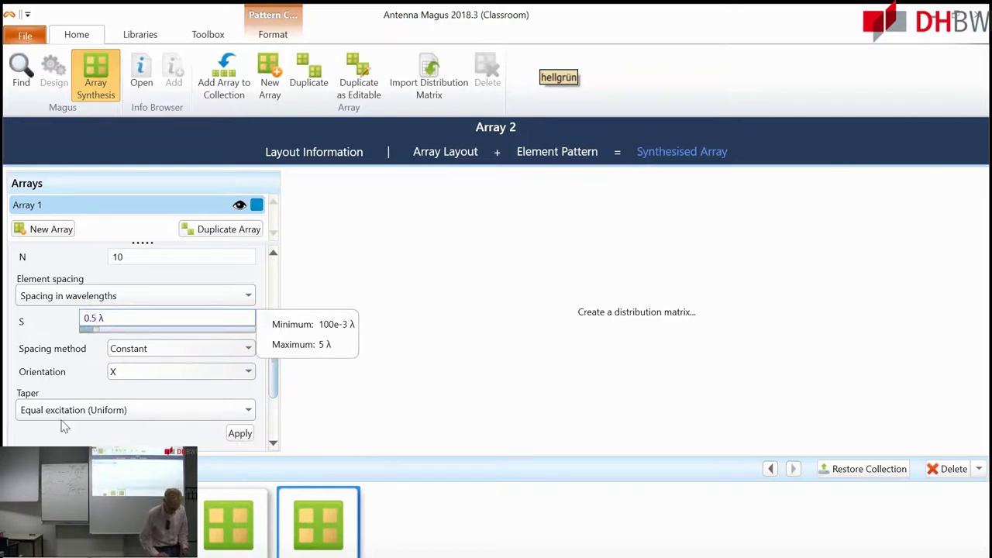
{"action": "left_click", "coordinate": [239, 434]}
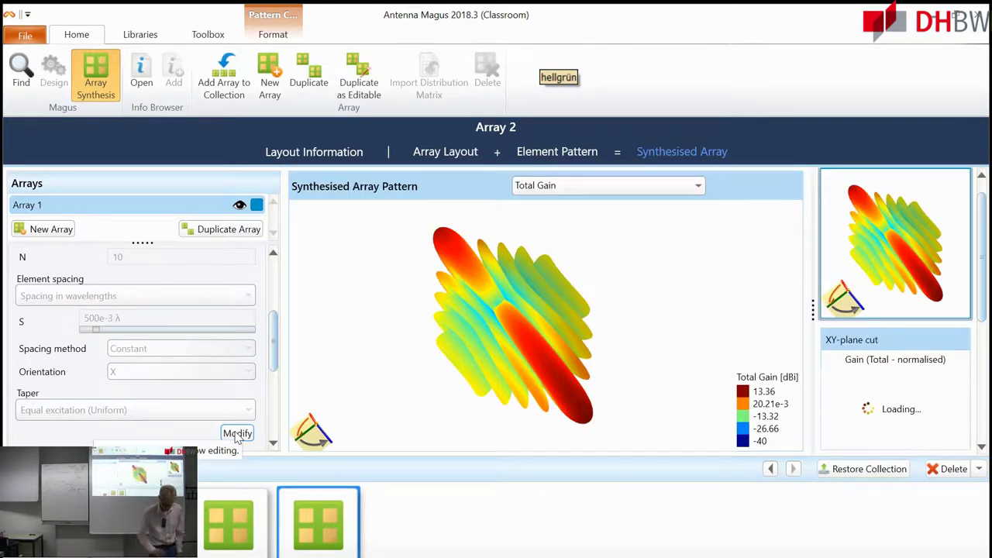
{"action": "left_click_drag", "start_coordinate": [592, 412], "coordinate": [494, 341]}
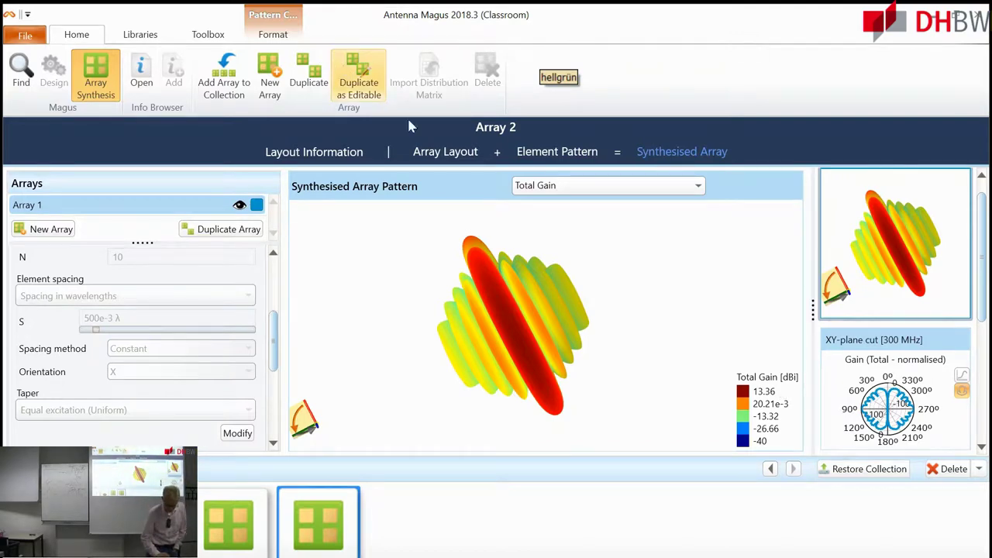
Review the array layout, and compare the total gain of the isotropic array pattern with that of the half-wave dipole element pattern.
{"action": "left_click", "coordinate": [439, 155]}
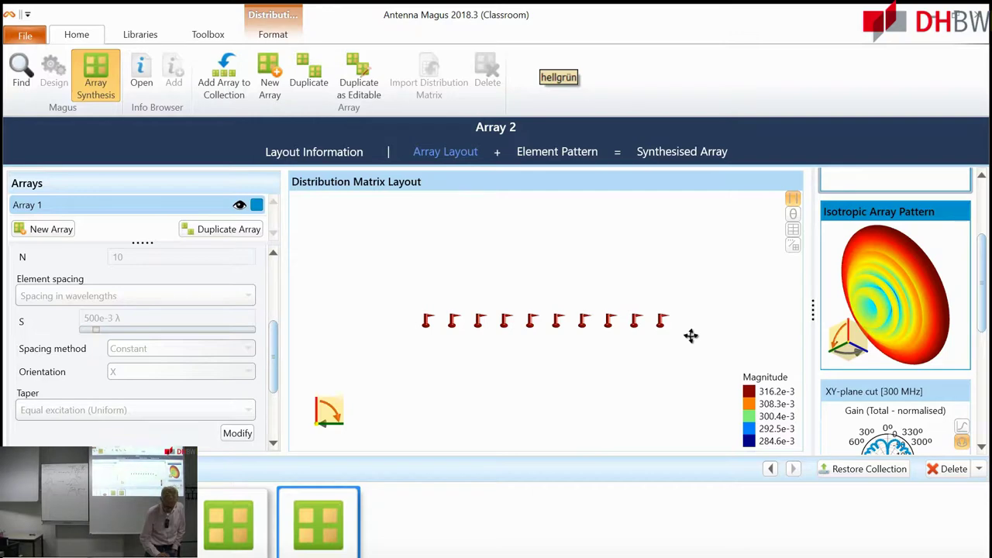
{"action": "left_click", "coordinate": [910, 294]}
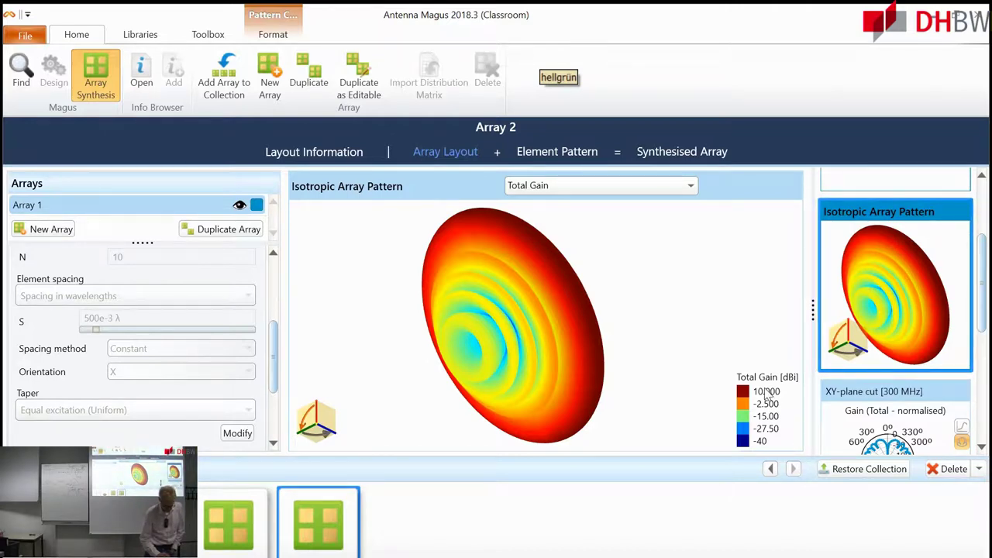
{"action": "left_click", "coordinate": [573, 155]}
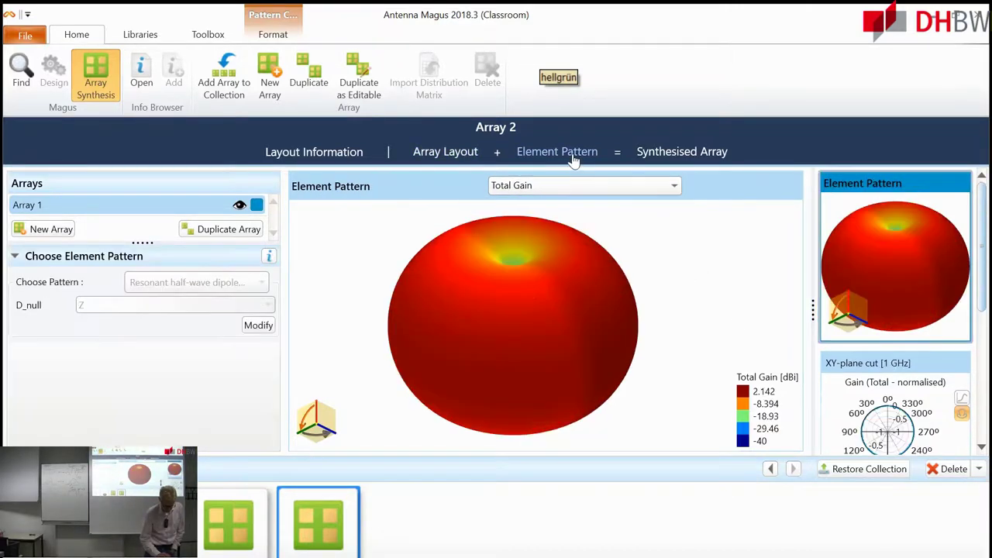
Return to the synthesised array pattern and examine its main lobe and sidelobes from different angles.
{"action": "left_click", "coordinate": [686, 153]}
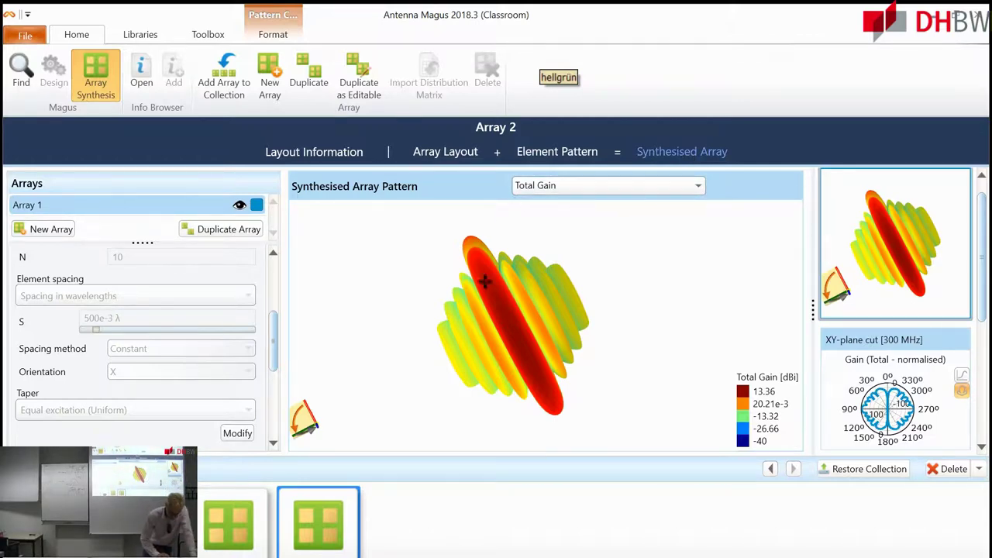
{"action": "left_click_drag", "start_coordinate": [509, 367], "coordinate": [424, 381]}
{"action": "left_click_drag", "start_coordinate": [572, 349], "coordinate": [459, 365]}
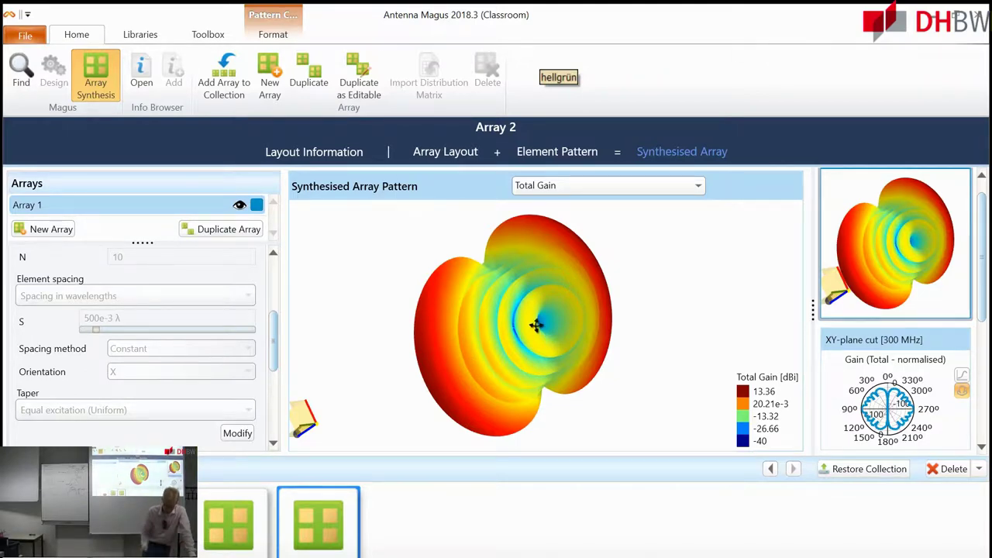
Examine the synthesised 3D array pattern from another angle, re-apply the equal excitation layout, and check which gain components can be shown.
{"action": "left_click_drag", "start_coordinate": [444, 350], "coordinate": [550, 350]}
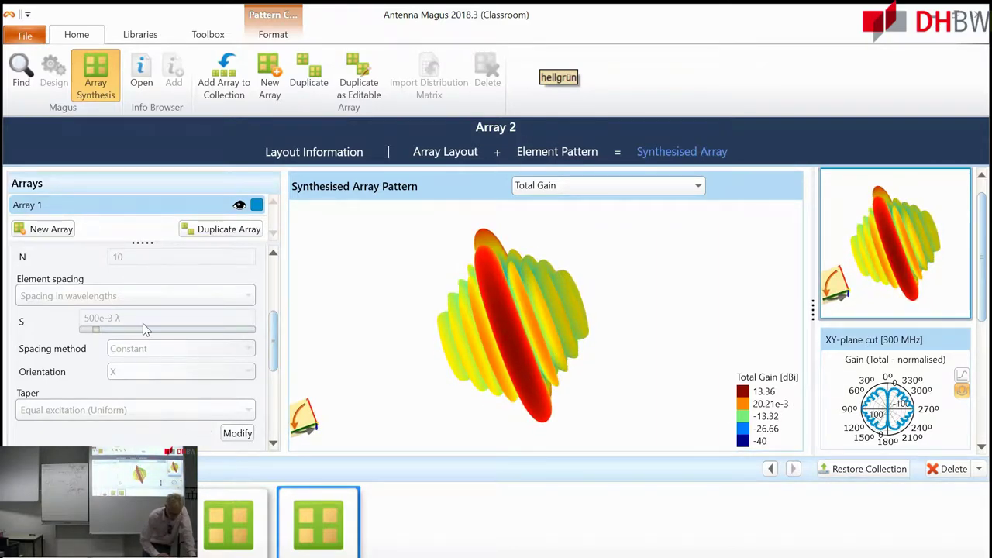
{"action": "mouse_move", "coordinate": [142, 323]}
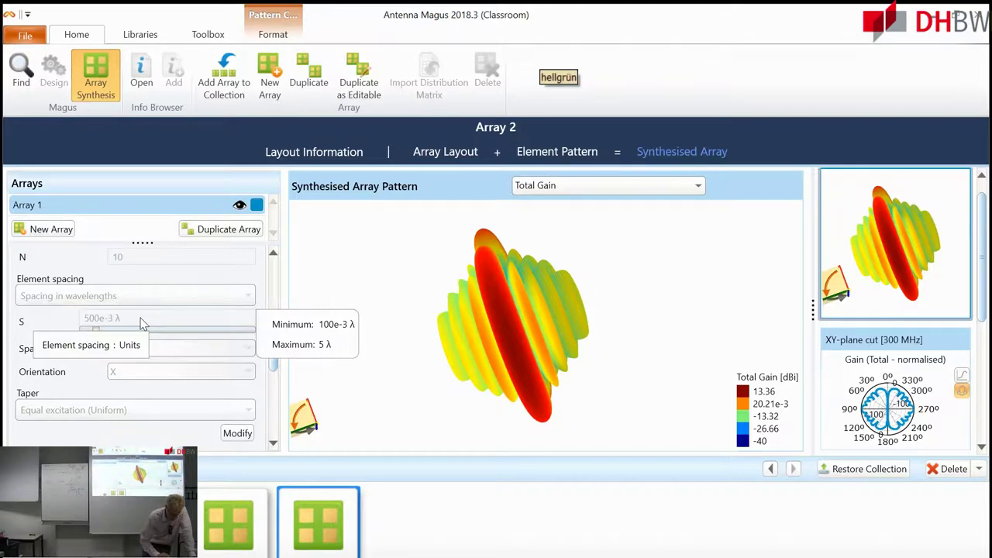
{"action": "left_click", "coordinate": [233, 434]}
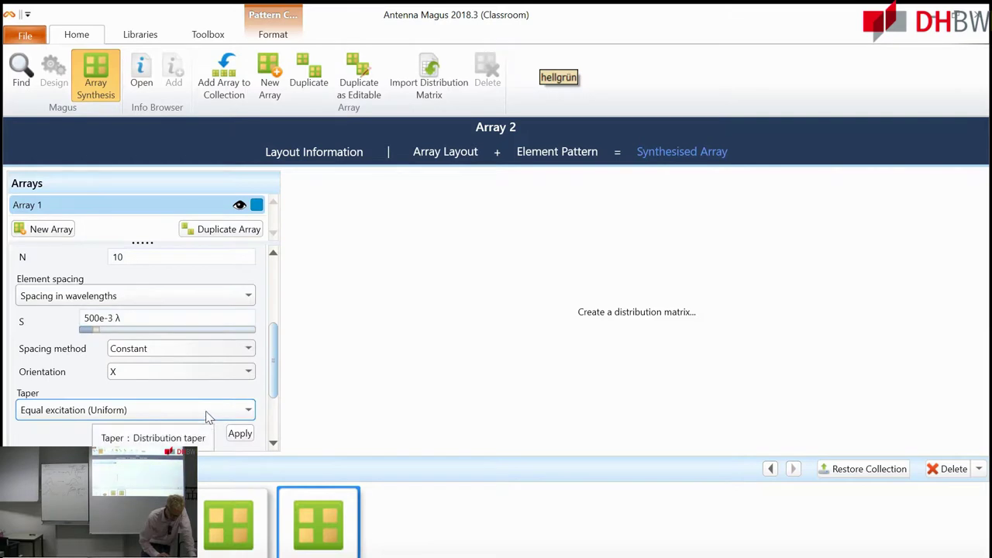
{"action": "left_click", "coordinate": [239, 435]}
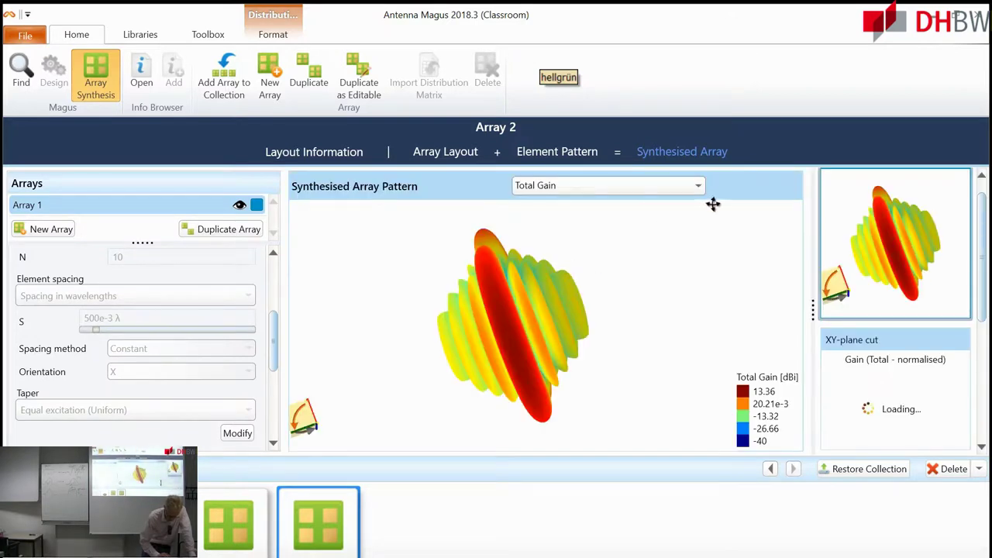
{"action": "left_click", "coordinate": [698, 188]}
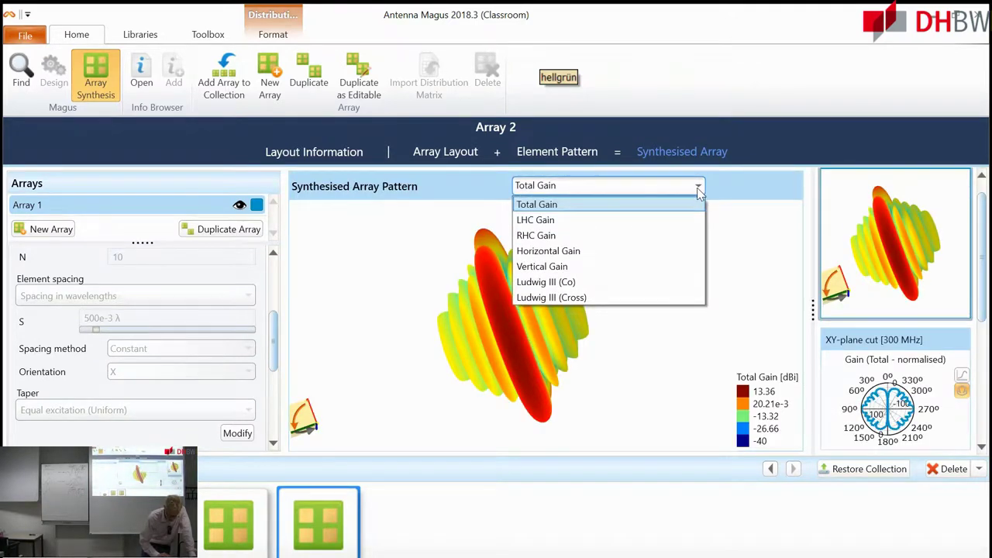
Display the XY-plane cut of the synthesised pattern, and list its characteristic values down to the 3 dB beamwidth.
{"action": "left_click", "coordinate": [882, 404]}
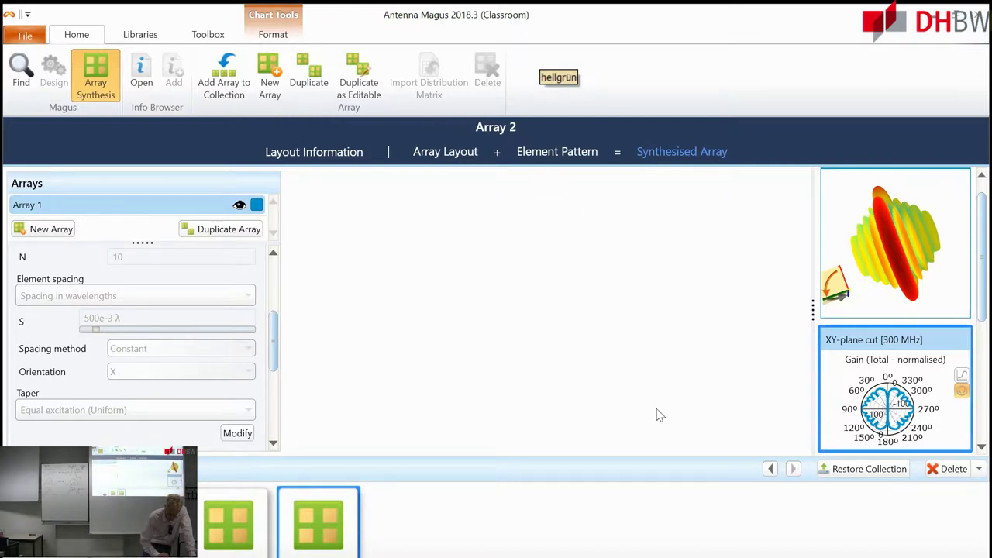
{"action": "left_click", "coordinate": [857, 275]}
{"action": "left_click", "coordinate": [889, 403]}
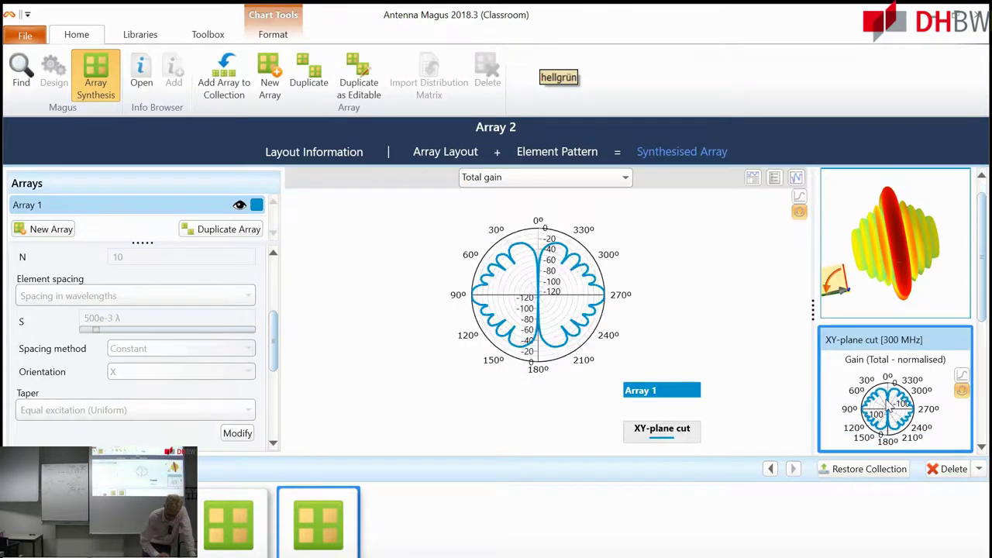
{"action": "left_click", "coordinate": [774, 177]}
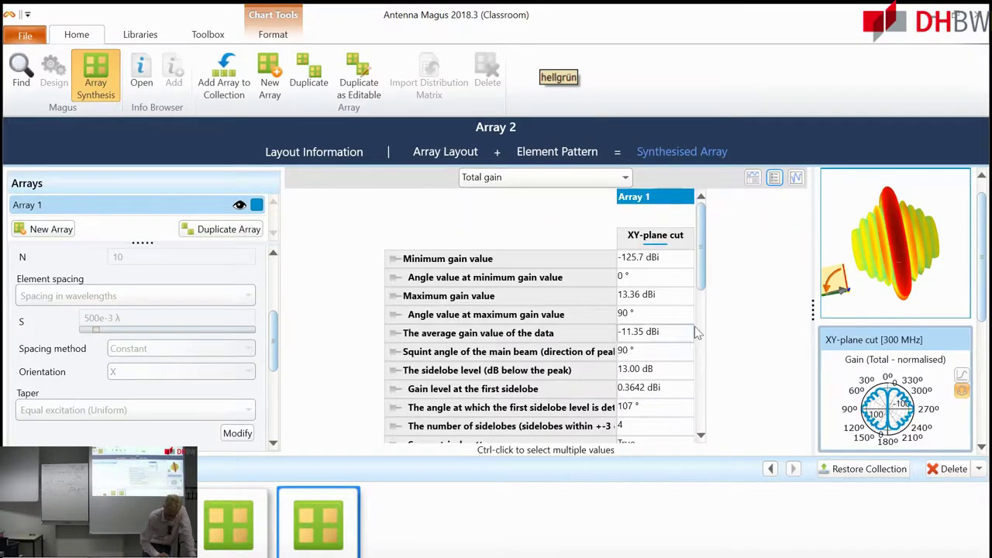
{"action": "left_click_drag", "start_coordinate": [704, 291], "coordinate": [704, 373]}
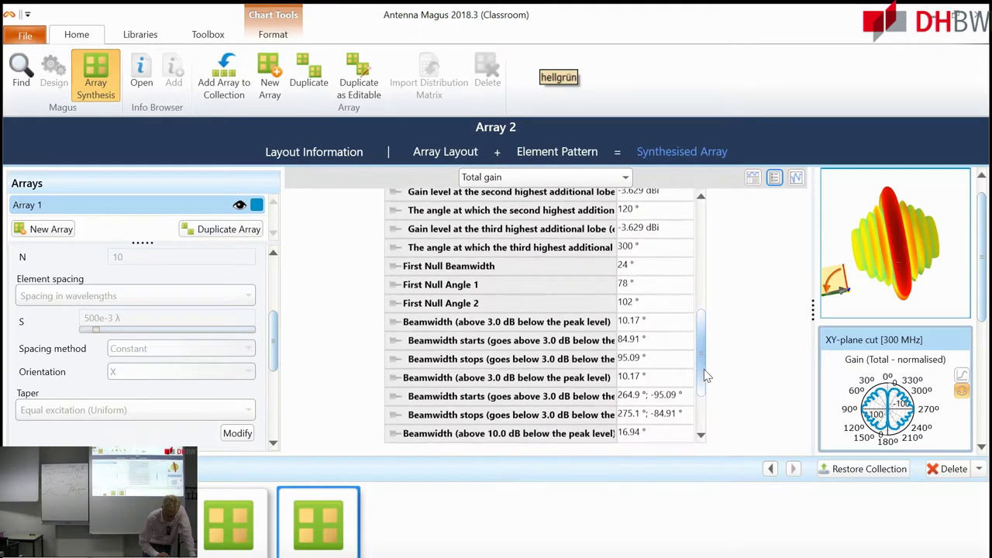
{"action": "left_click", "coordinate": [471, 321]}
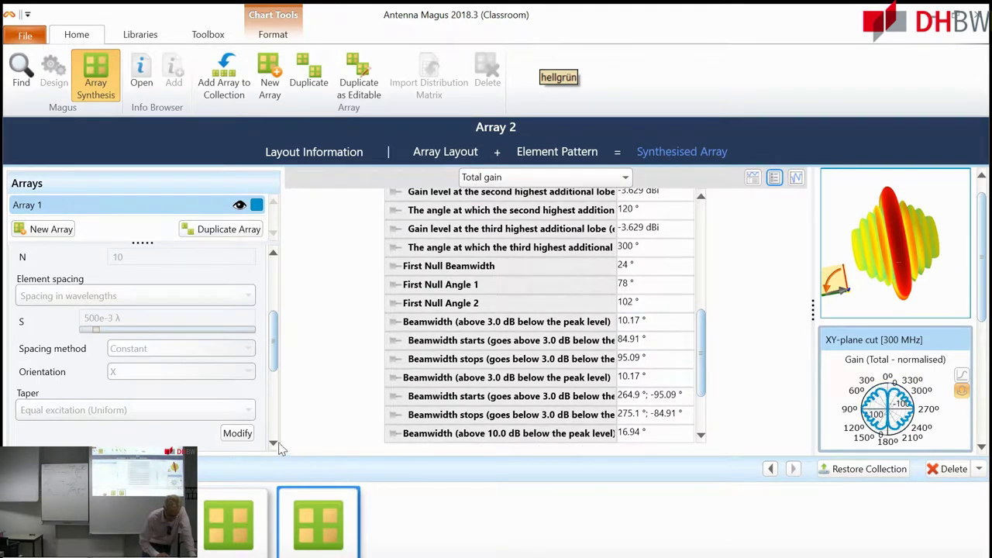
Set the array taper to First few side-lobes equal (Villeneuve) with a side-lobe level of 20 dBi.
{"action": "left_click", "coordinate": [237, 434]}
{"action": "left_click", "coordinate": [228, 410]}
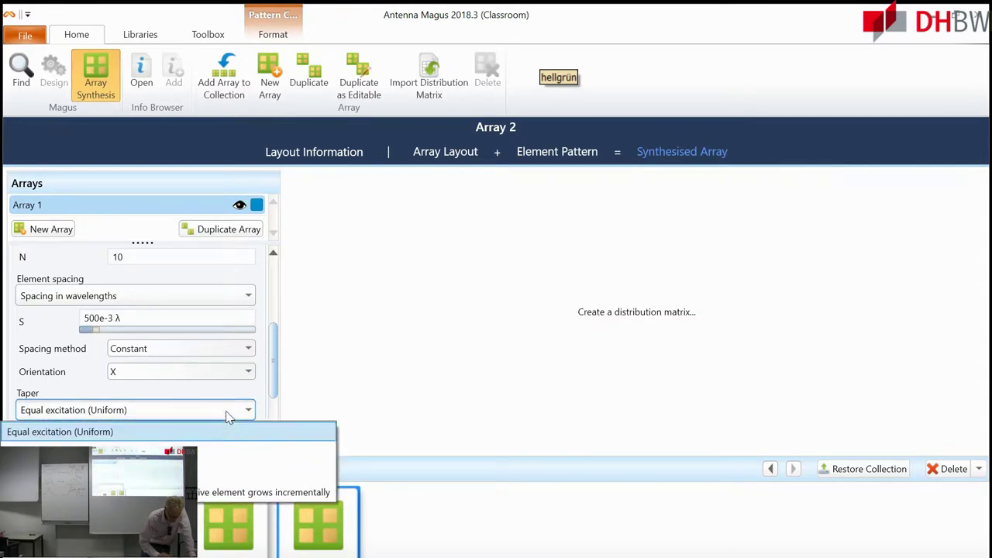
{"action": "left_click", "coordinate": [210, 461]}
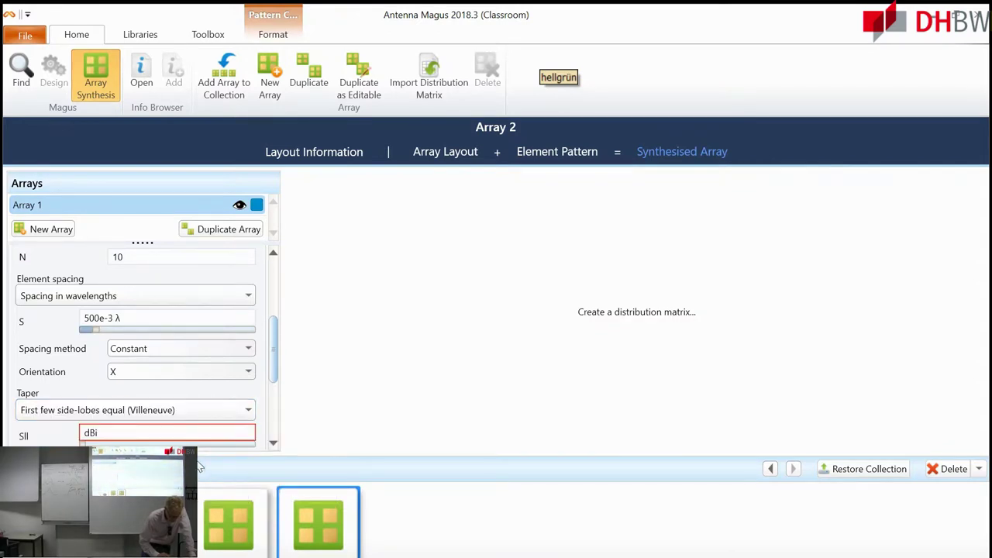
{"action": "left_click", "coordinate": [97, 436]}
{"action": "type", "text": "20"}
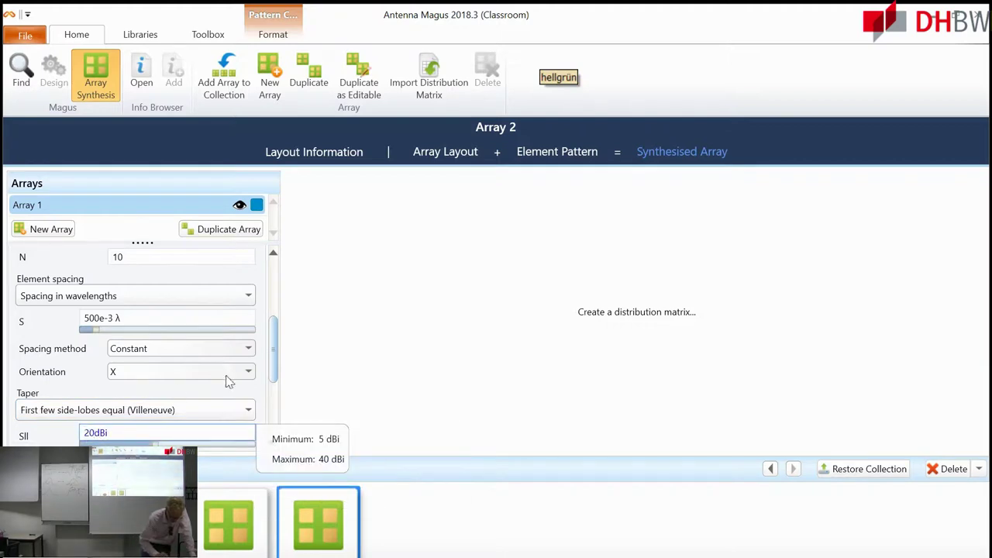
{"action": "left_click_drag", "start_coordinate": [277, 353], "coordinate": [278, 403]}
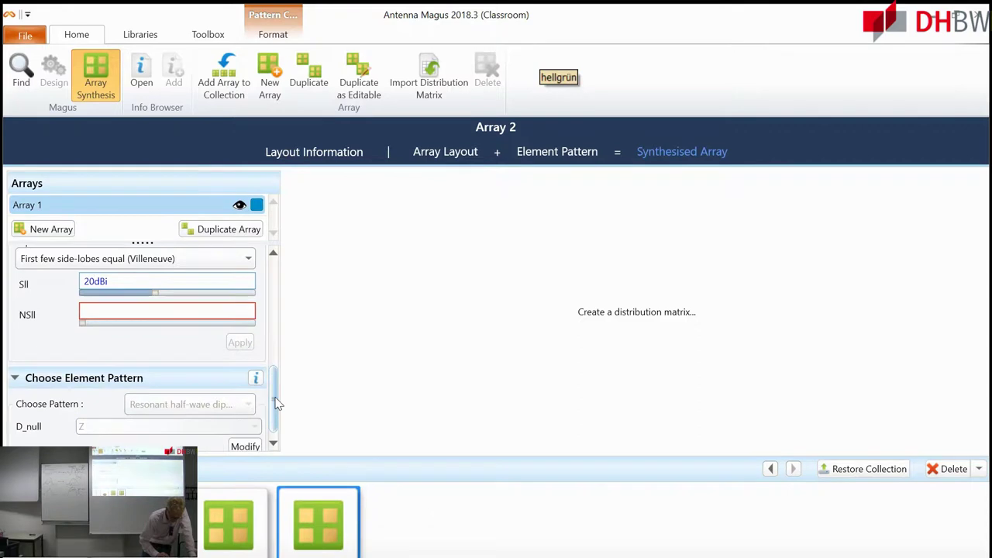
Change the taper to All side-lobes equal (Dolph-Chebychev) and apply it to synthesise the array pattern.
{"action": "left_click", "coordinate": [178, 259]}
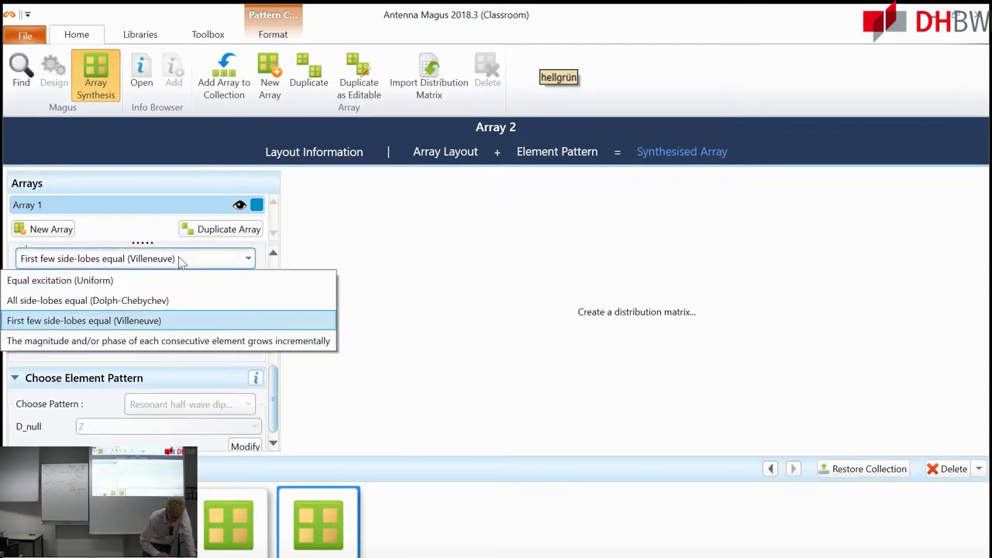
{"action": "left_click", "coordinate": [159, 301]}
{"action": "left_click", "coordinate": [240, 330]}
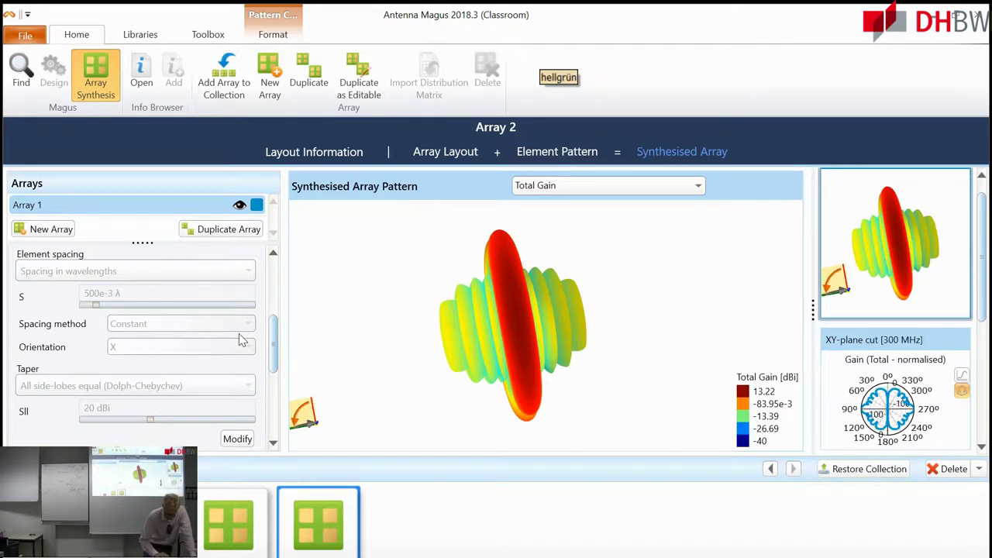
Inspect the Dolph-Chebychev pattern in 3D, and review its XY-plane cut values for gain, sidelobe level and beamwidth.
{"action": "left_click_drag", "start_coordinate": [539, 309], "coordinate": [566, 300]}
{"action": "left_click", "coordinate": [893, 422]}
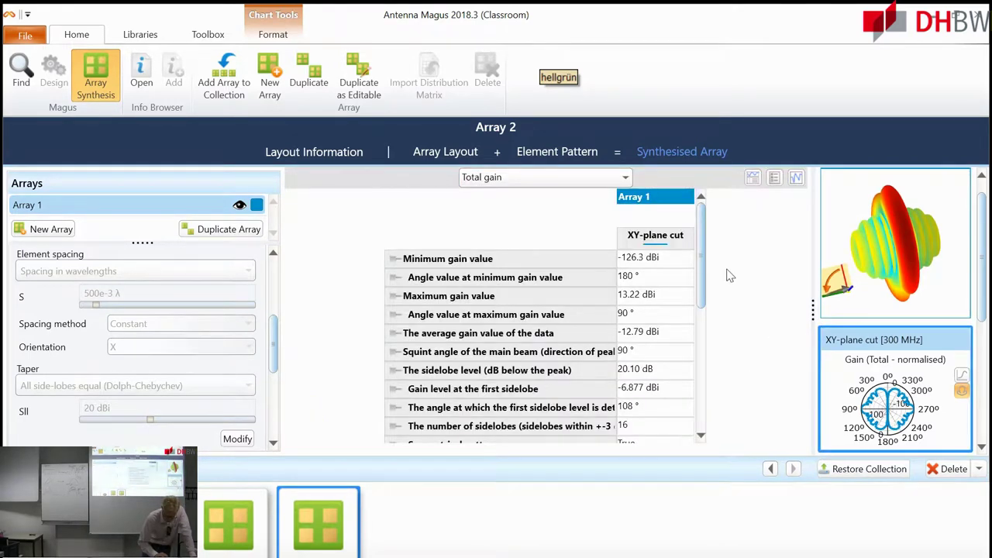
{"action": "left_click_drag", "start_coordinate": [704, 285], "coordinate": [708, 363]}
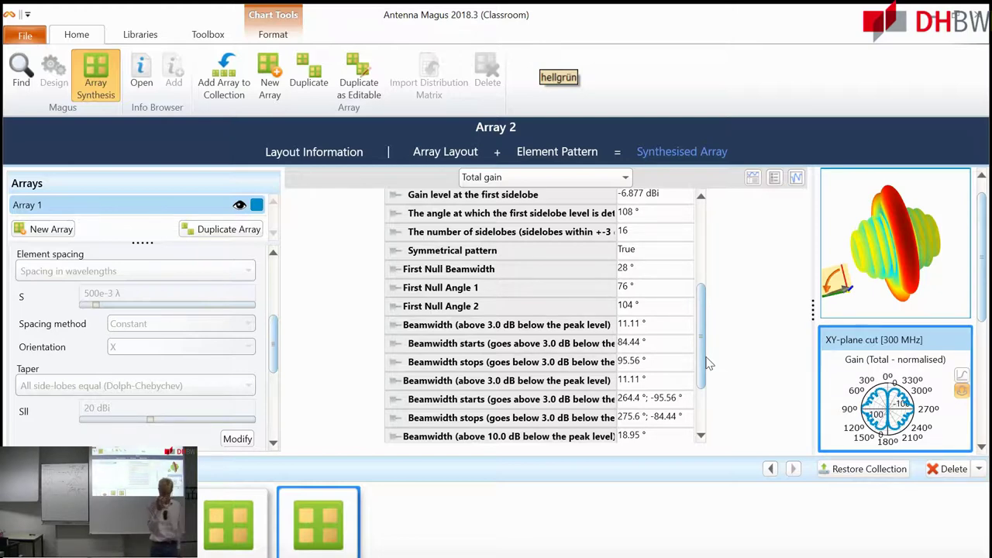
Switch to the annotated lecture slides in Xournal and move past the antenna characteristics and feed-line slides to the Yagi Uda section page.
{"action": "key", "text": "alt+Tab"}
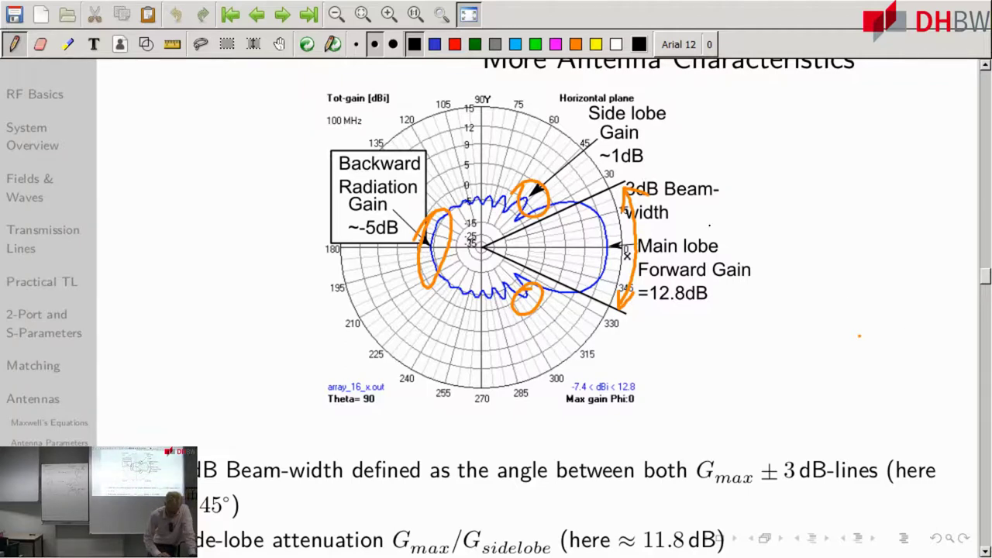
{"action": "scroll", "coordinate": [709, 225], "scroll_direction": "down", "scroll_amount": 5}
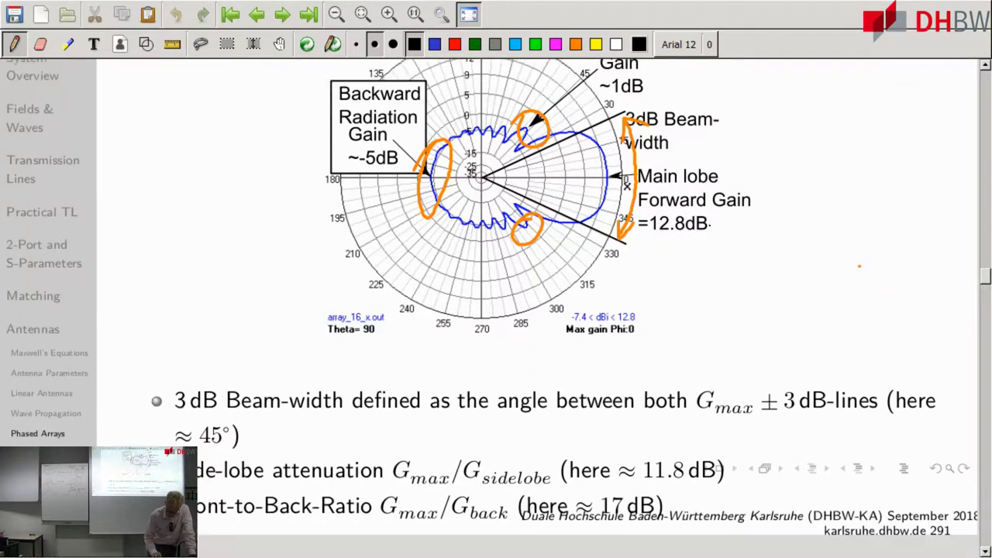
{"action": "scroll", "coordinate": [709, 225], "scroll_direction": "down", "scroll_amount": 10}
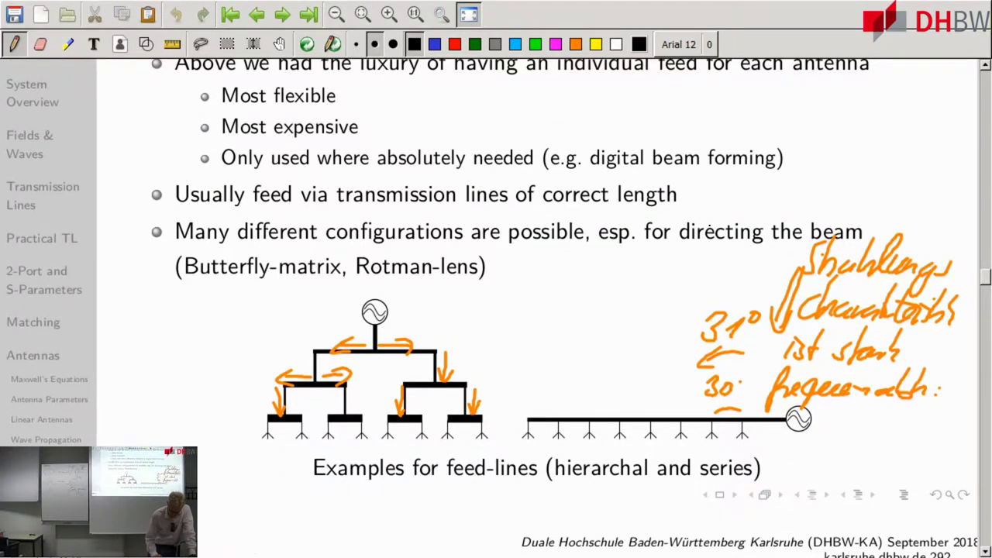
{"action": "scroll", "coordinate": [709, 226], "scroll_direction": "down", "scroll_amount": 6}
{"action": "scroll", "coordinate": [709, 225], "scroll_direction": "down", "scroll_amount": 6}
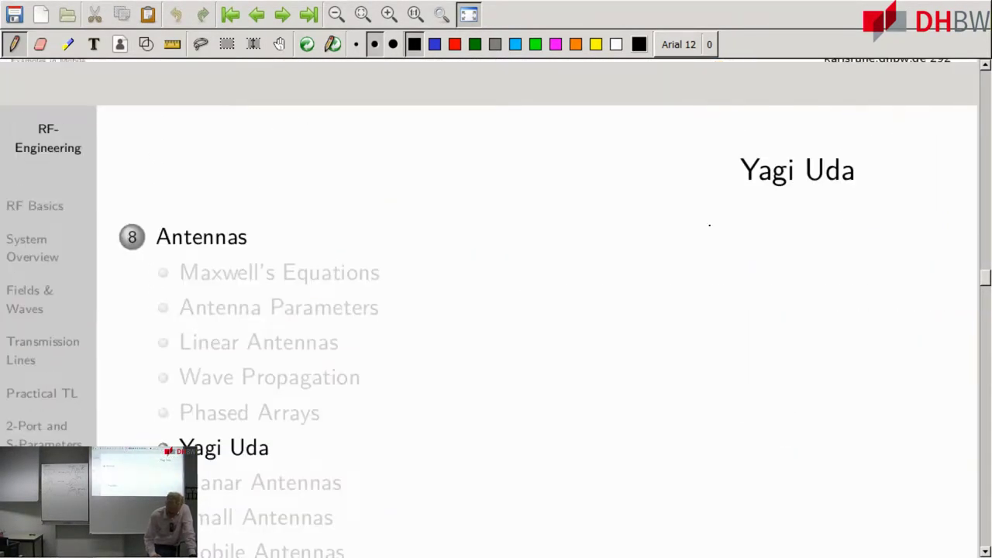
{"action": "scroll", "coordinate": [709, 225], "scroll_direction": "down", "scroll_amount": 4}
{"action": "scroll", "coordinate": [710, 224], "scroll_direction": "down", "scroll_amount": 1}
{"action": "scroll", "coordinate": [709, 224], "scroll_direction": "up", "scroll_amount": 1}
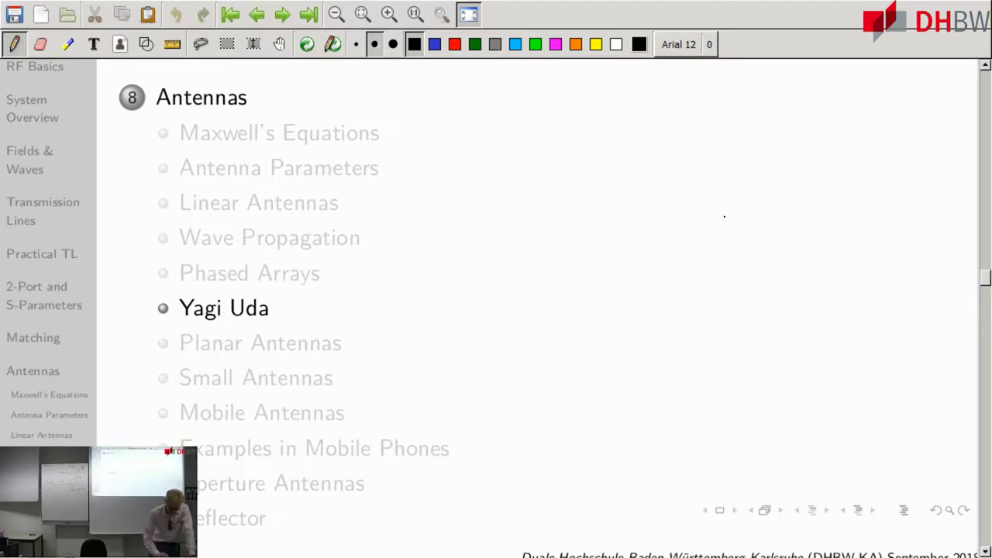
{"action": "scroll", "coordinate": [843, 188], "scroll_direction": "down", "scroll_amount": 1}
{"action": "scroll", "coordinate": [843, 188], "scroll_direction": "up", "scroll_amount": 1}
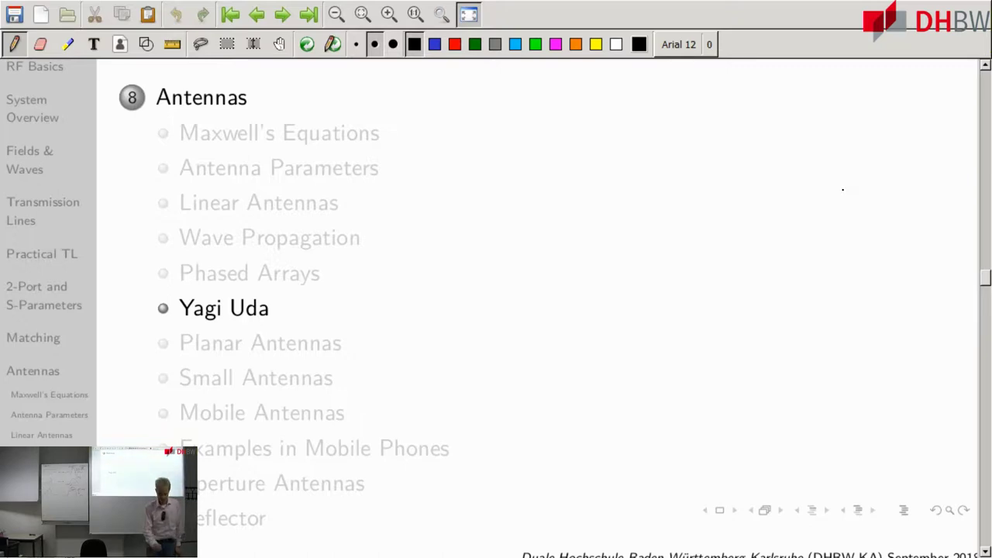
Go on to the Yagi-Uda Antenna slide showing the reflector, feed and director diagram.
{"action": "scroll", "coordinate": [842, 188], "scroll_direction": "up", "scroll_amount": 4}
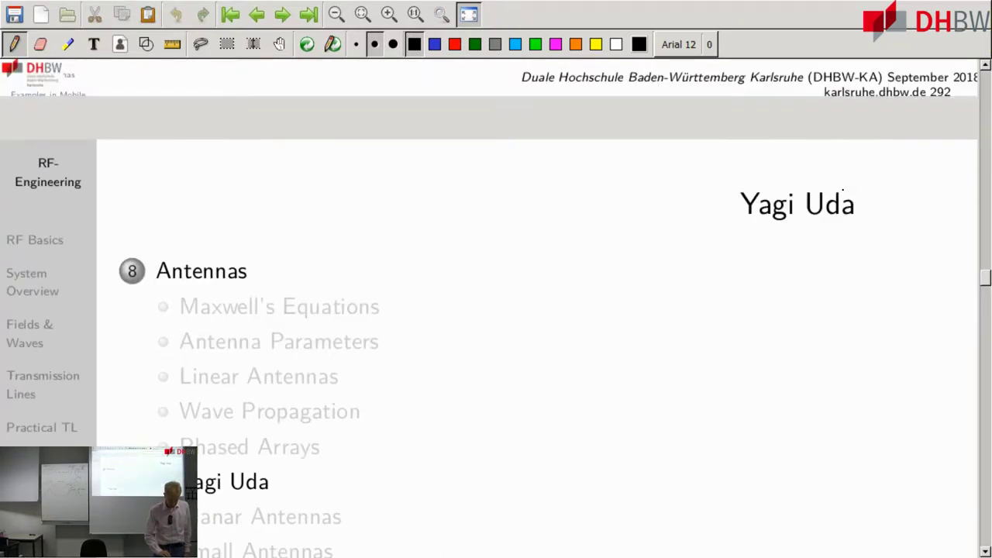
{"action": "scroll", "coordinate": [842, 188], "scroll_direction": "down", "scroll_amount": 15}
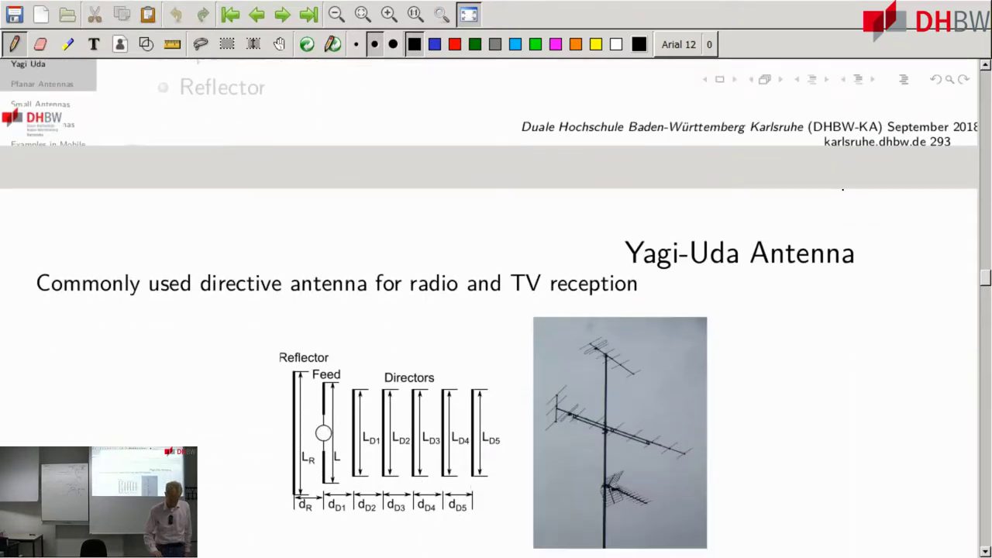
{"action": "scroll", "coordinate": [842, 188], "scroll_direction": "down", "scroll_amount": 2}
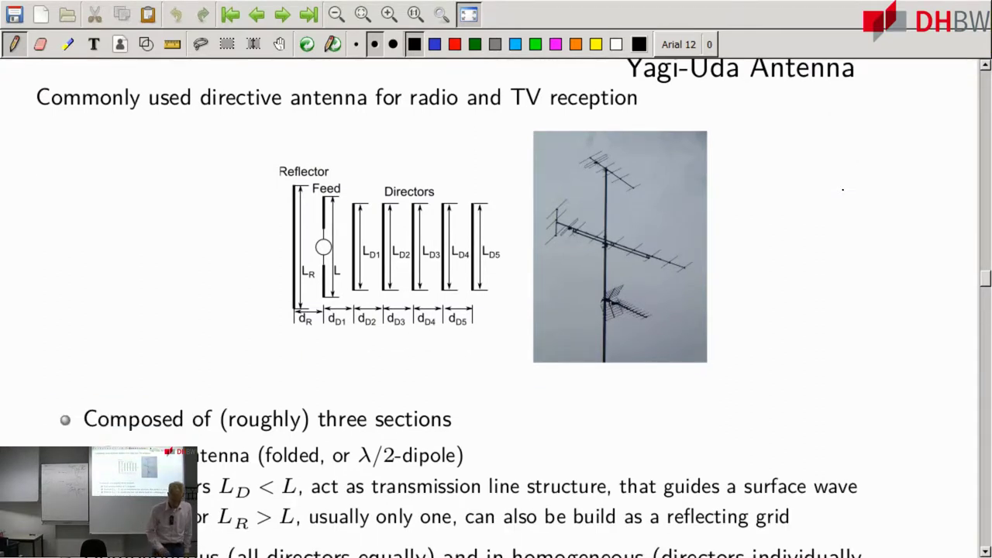
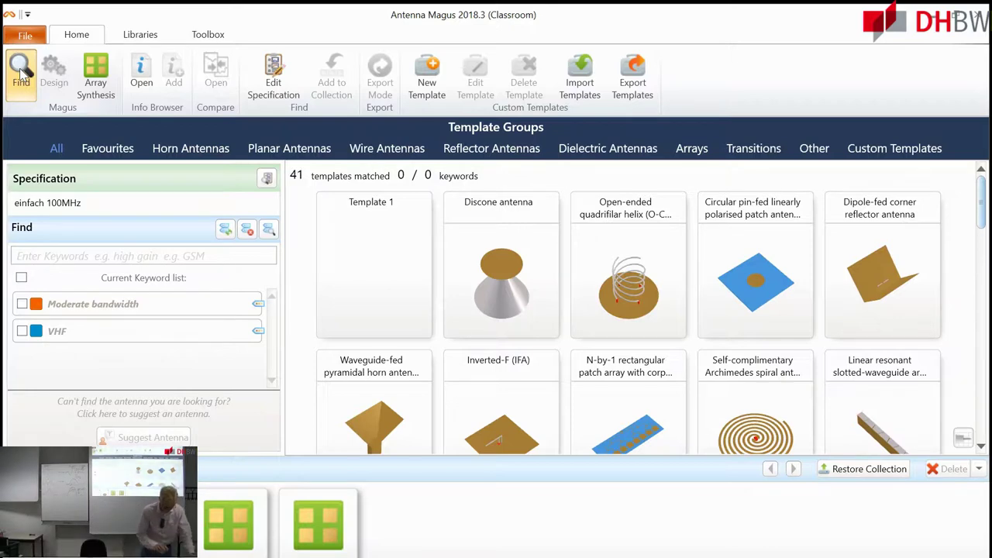
Switch back to Antenna Magus, find the Yagi-Uda dipole array among the templates, and open it for design.
{"action": "left_click_drag", "start_coordinate": [982, 208], "coordinate": [982, 260]}
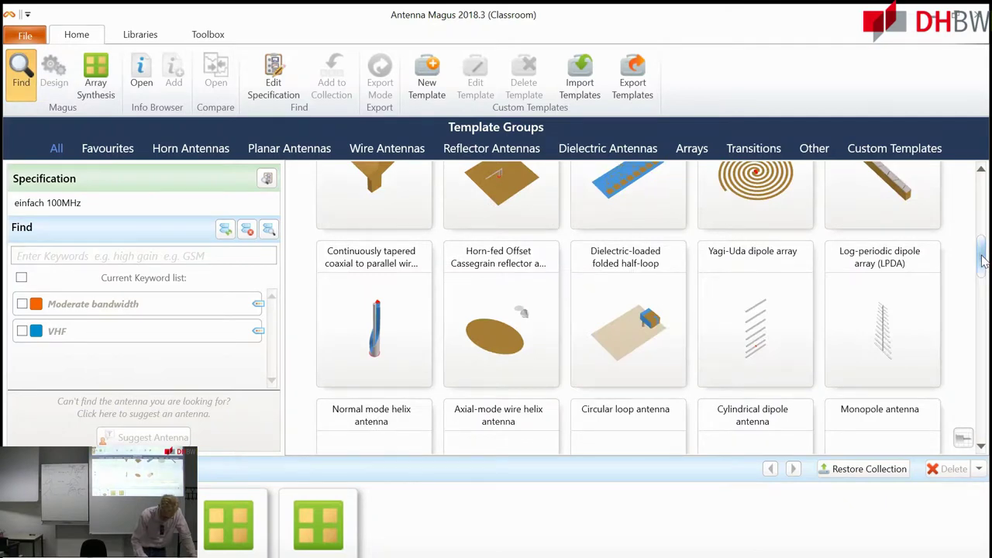
{"action": "left_click", "coordinate": [982, 172]}
{"action": "left_click", "coordinate": [982, 173]}
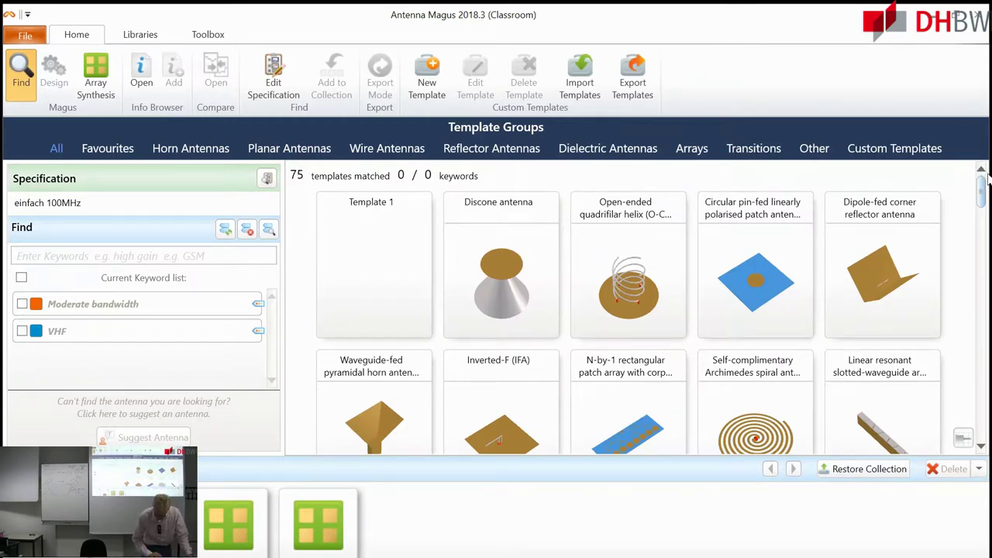
{"action": "left_click", "coordinate": [982, 208]}
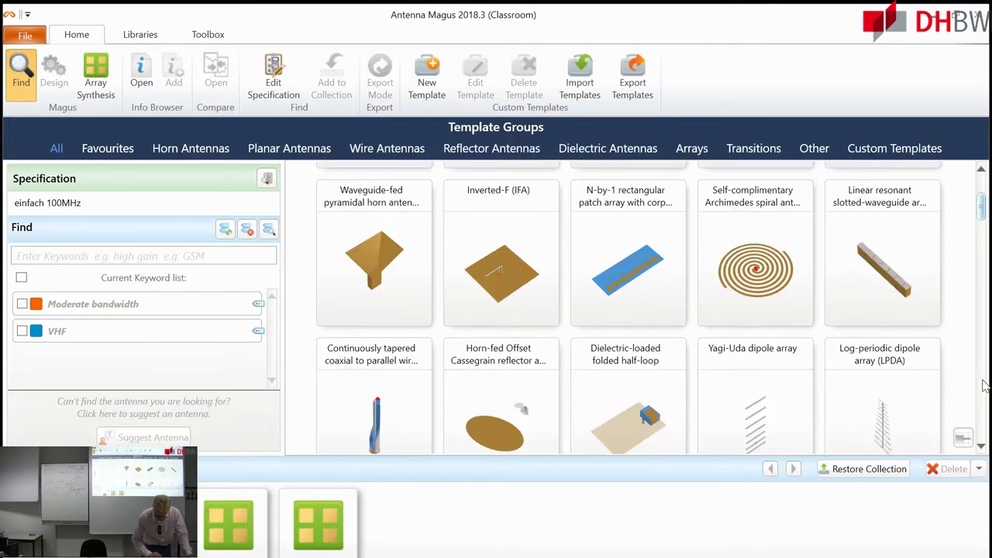
{"action": "mouse_move", "coordinate": [750, 420]}
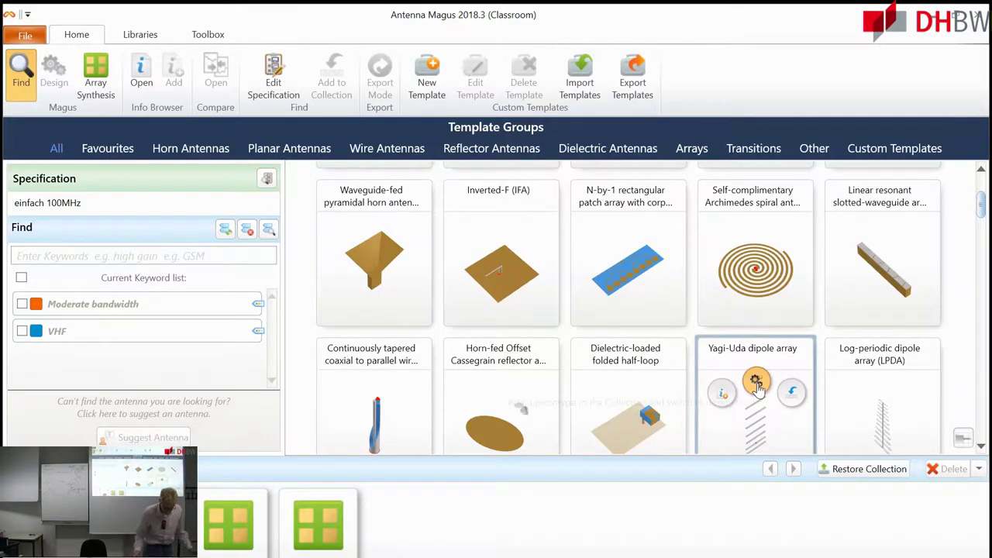
{"action": "left_click", "coordinate": [756, 382]}
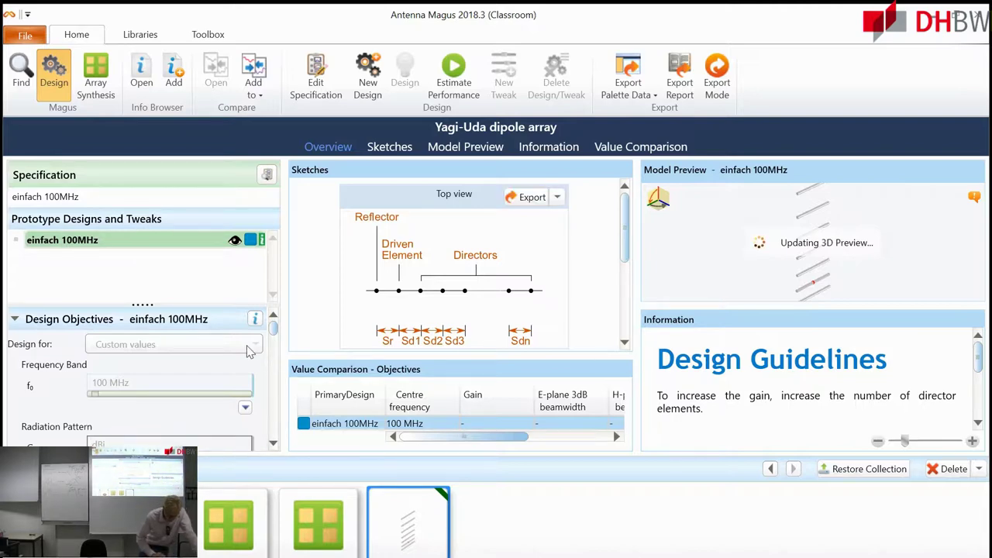
Review the Yagi-Uda array's design objectives down to the physical properties and create a new prototype design.
{"action": "left_click", "coordinate": [274, 446]}
{"action": "left_click", "coordinate": [273, 446]}
{"action": "left_click", "coordinate": [274, 447]}
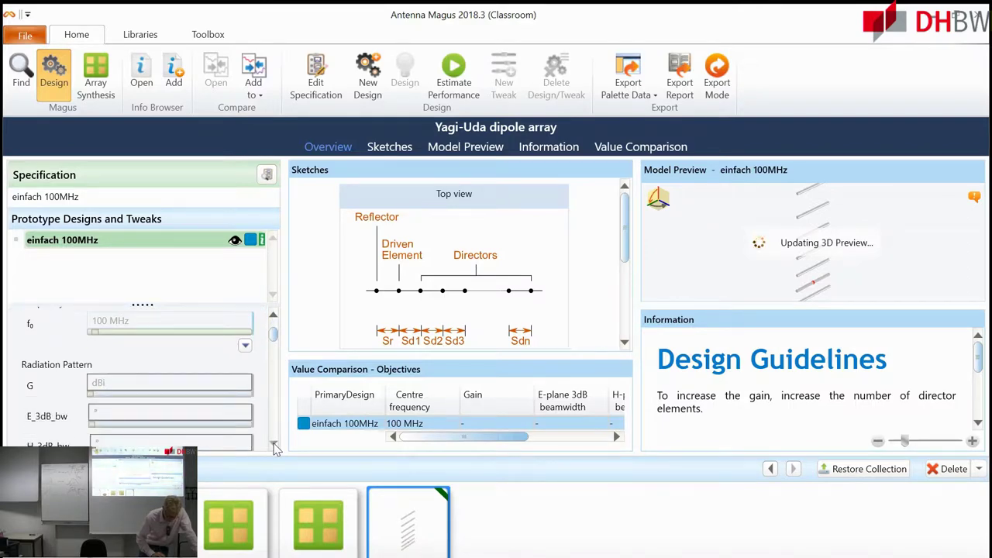
{"action": "left_click", "coordinate": [273, 447]}
{"action": "left_click", "coordinate": [274, 446]}
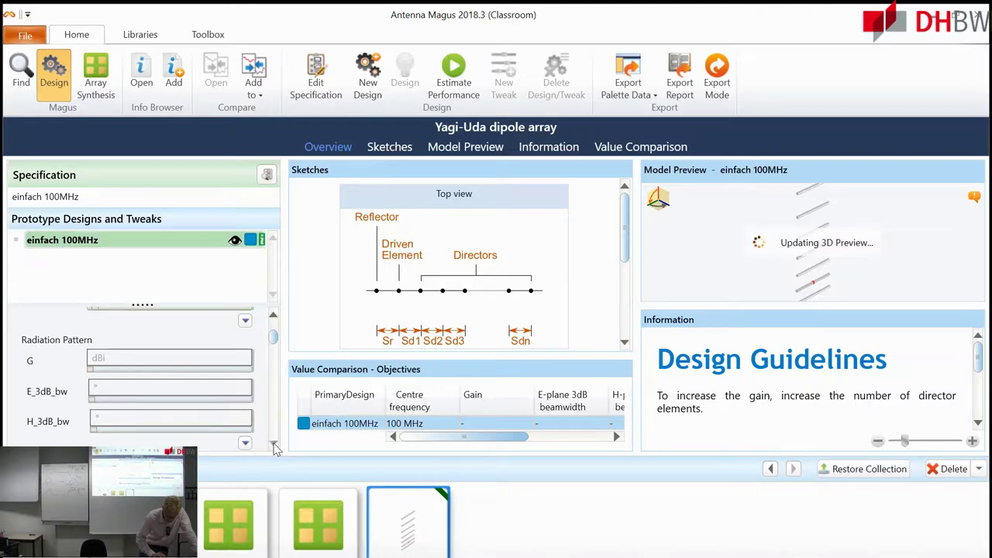
{"action": "left_click", "coordinate": [273, 446]}
{"action": "left_click", "coordinate": [273, 446]}
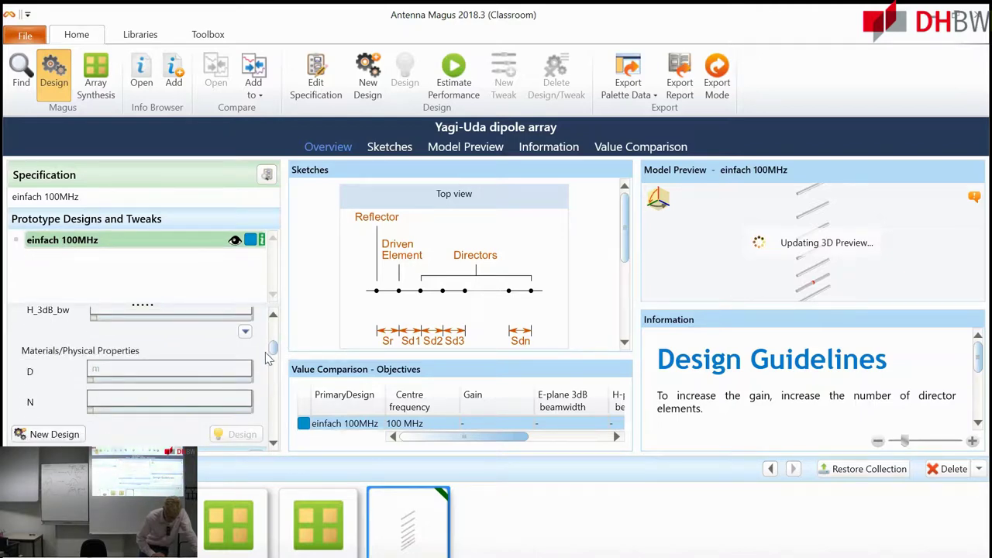
{"action": "left_click", "coordinate": [48, 434]}
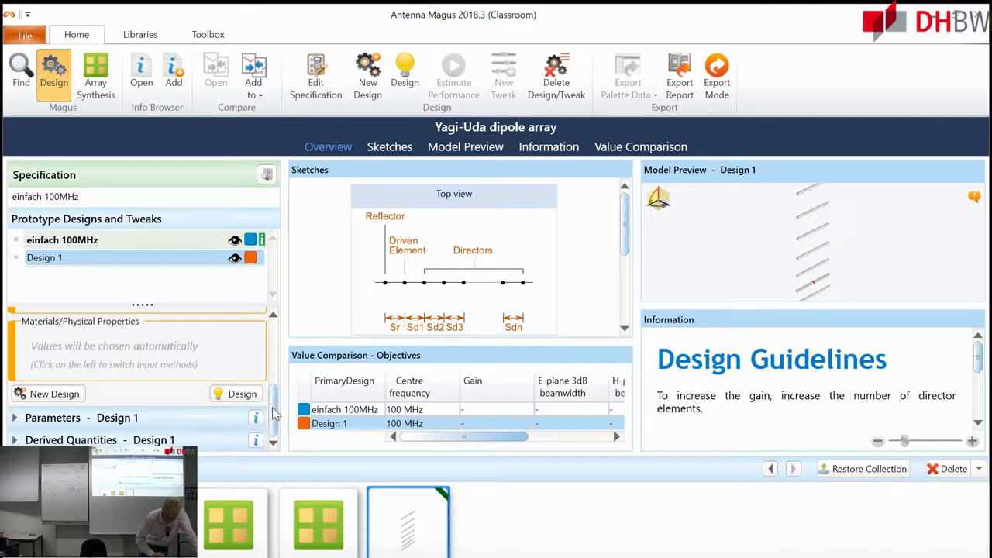
Switch the new design's radiation pattern objectives to manual input and set the gain G to 10 dBi.
{"action": "left_click_drag", "start_coordinate": [276, 415], "coordinate": [276, 341]}
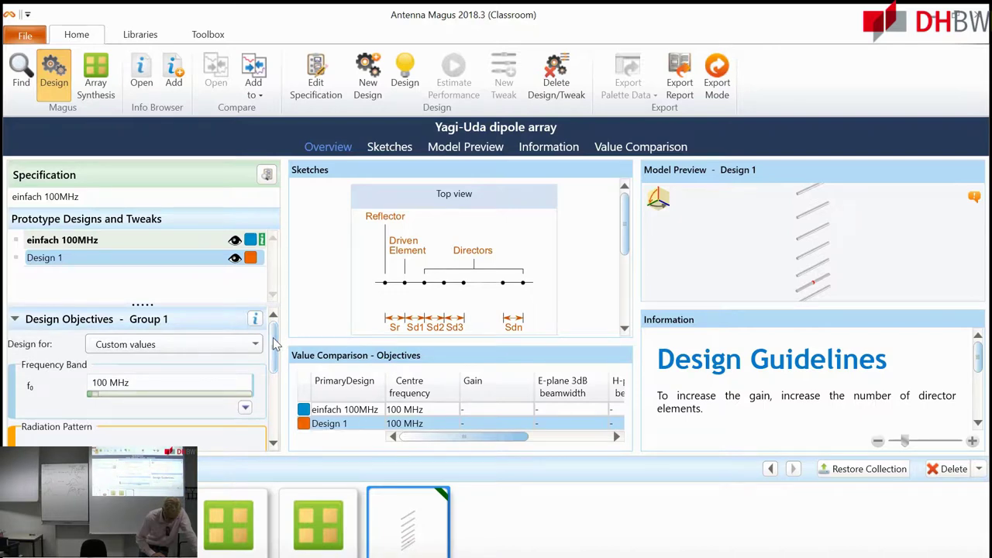
{"action": "left_click", "coordinate": [255, 344]}
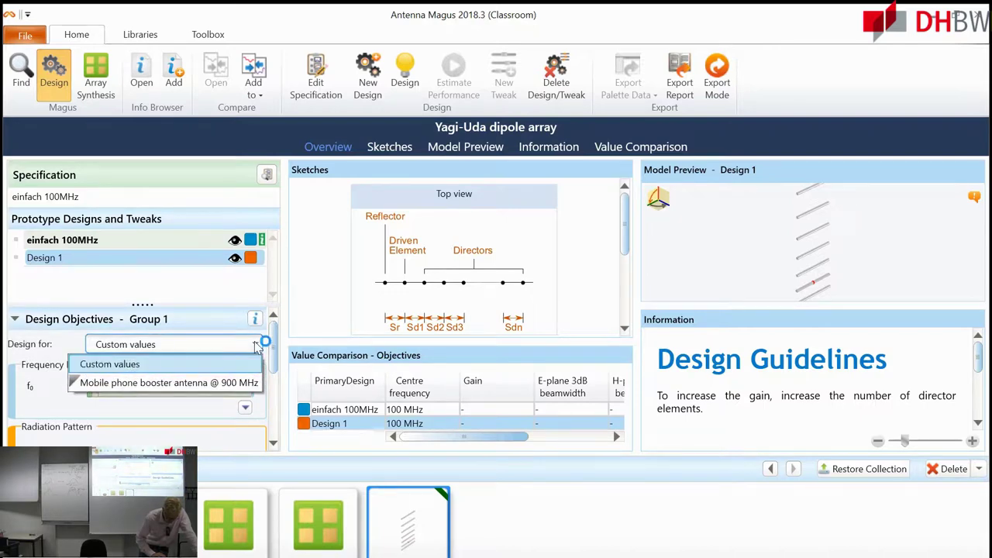
{"action": "left_click", "coordinate": [255, 344]}
{"action": "left_click_drag", "start_coordinate": [273, 350], "coordinate": [273, 382]}
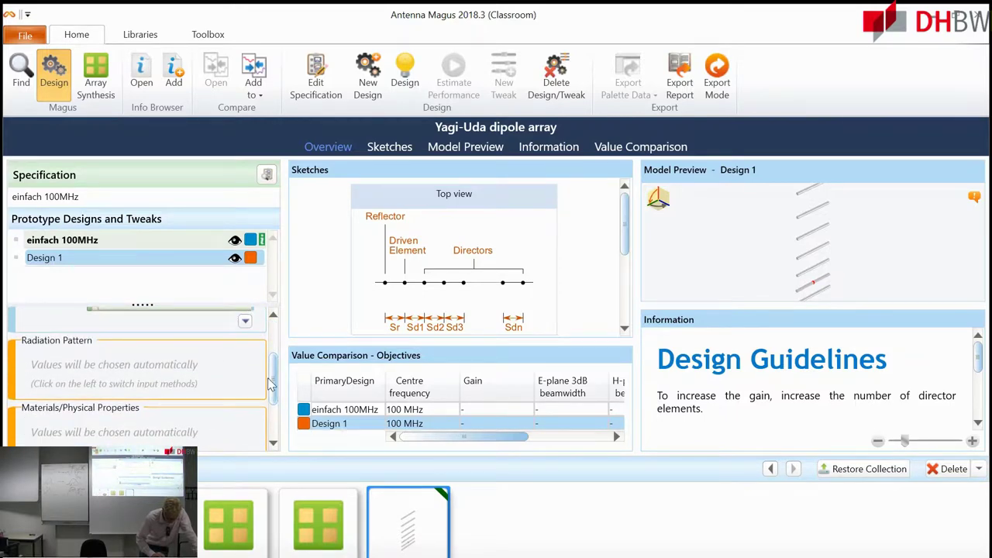
{"action": "left_click", "coordinate": [10, 378]}
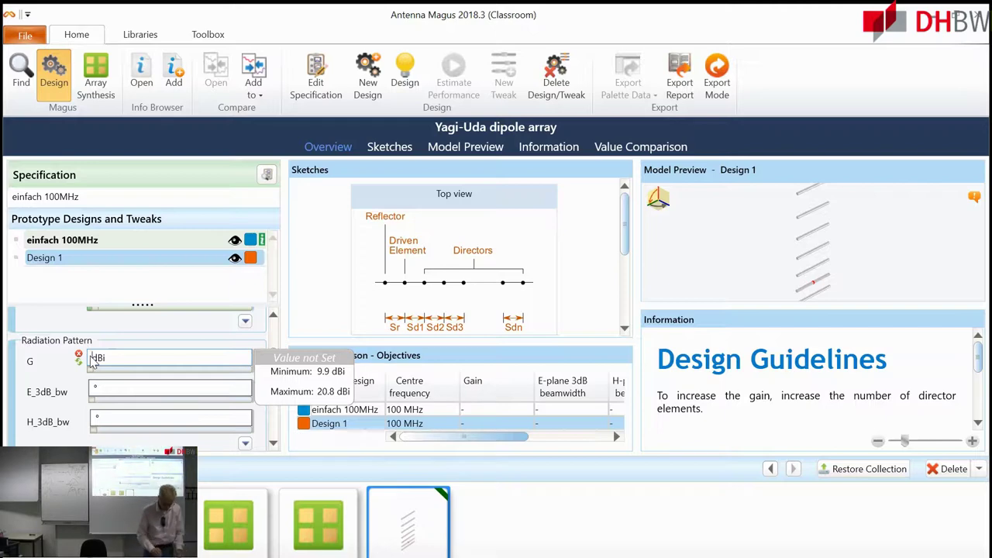
{"action": "type", "text": "10"}
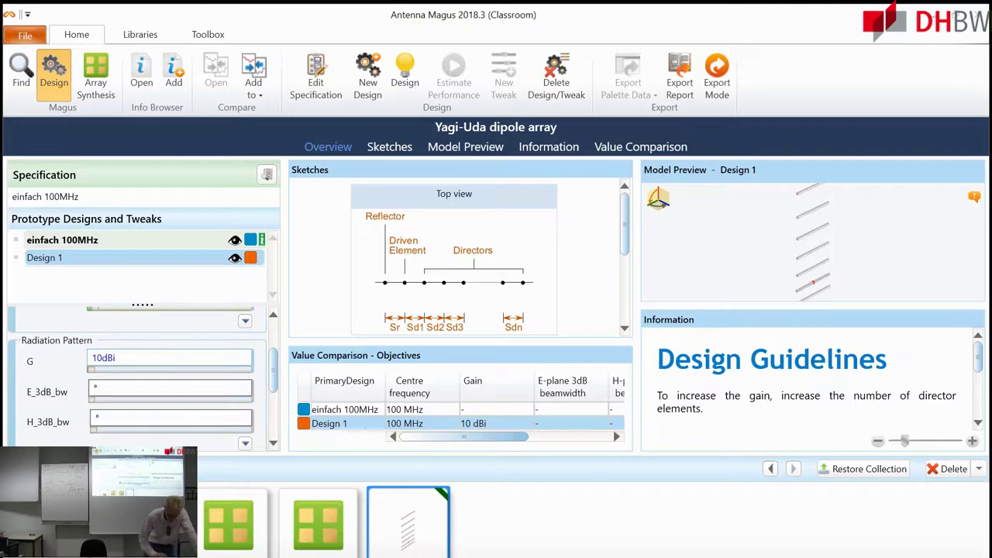
Switch the physical properties to manual input, set the wire diameter D to 3.6 mm, and try to compute the design.
{"action": "left_click_drag", "start_coordinate": [275, 380], "coordinate": [275, 396]}
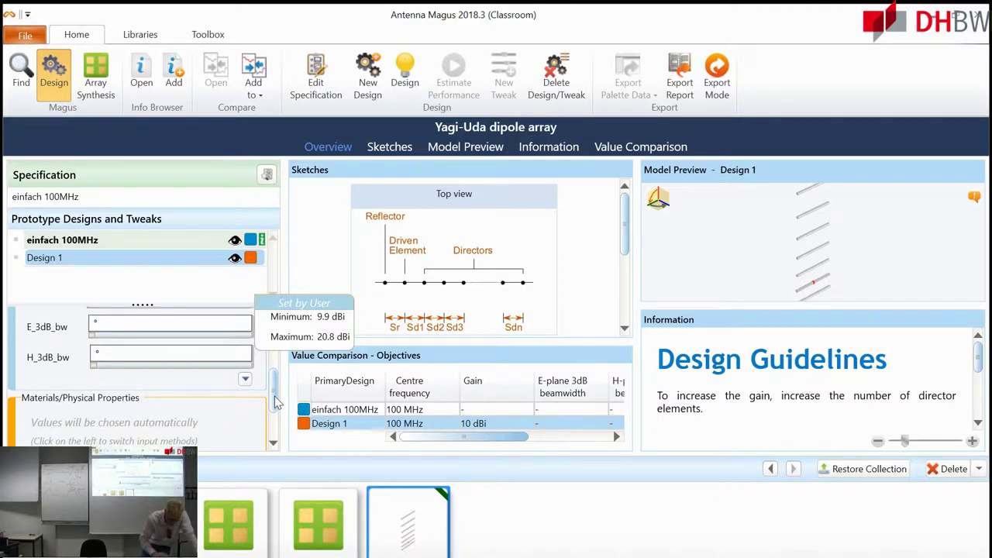
{"action": "left_click_drag", "start_coordinate": [274, 396], "coordinate": [272, 408]}
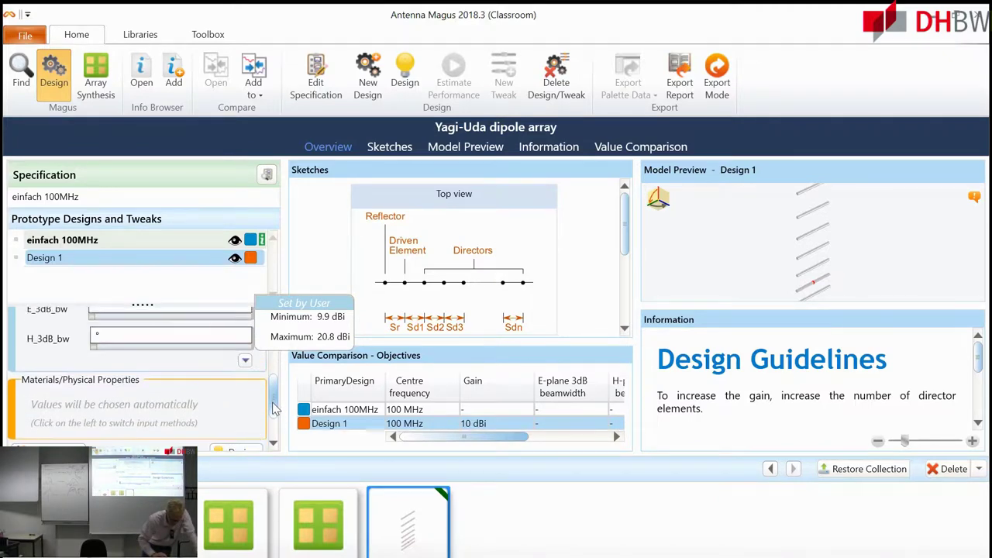
{"action": "left_click", "coordinate": [11, 410]}
{"action": "mouse_move", "coordinate": [91, 402]}
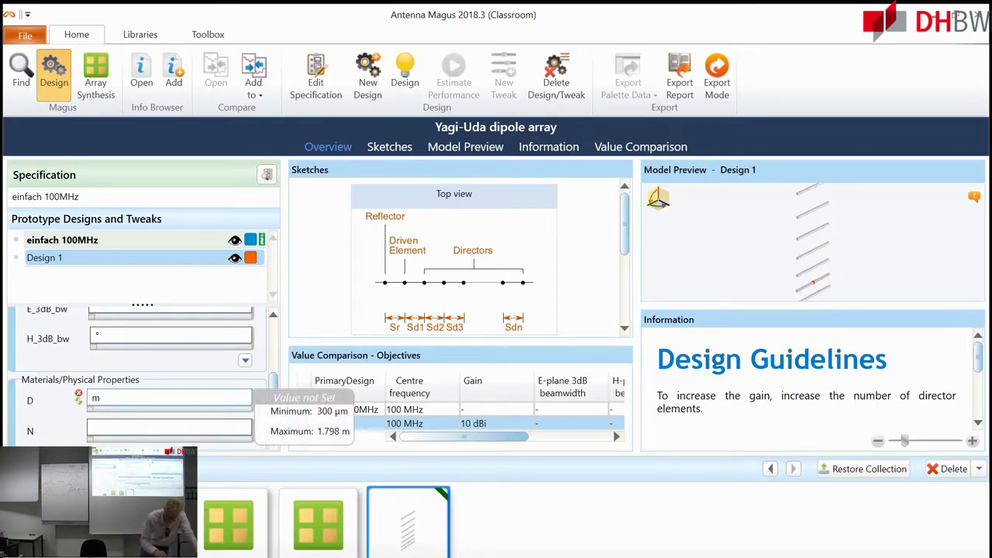
{"action": "type", "text": "4mm"}
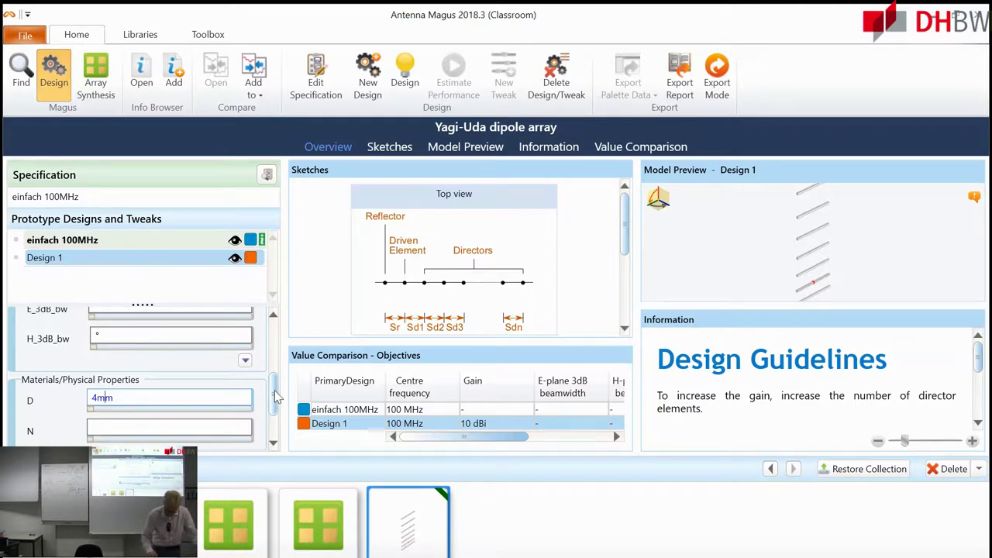
{"action": "key", "text": "BackSpace"}
{"action": "type", "text": "3.6"}
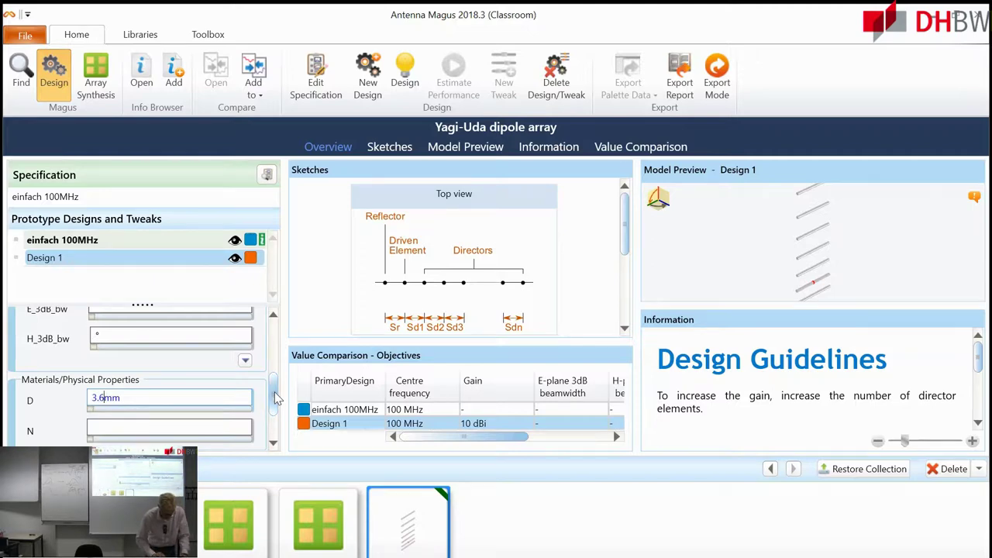
{"action": "scroll", "coordinate": [276, 398], "scroll_direction": "down", "scroll_amount": 2}
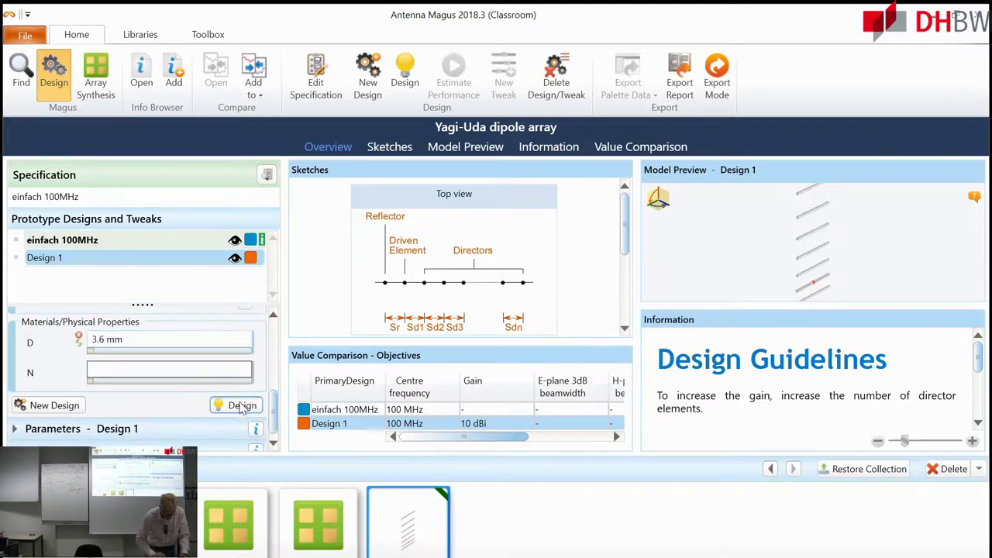
{"action": "left_click", "coordinate": [242, 405]}
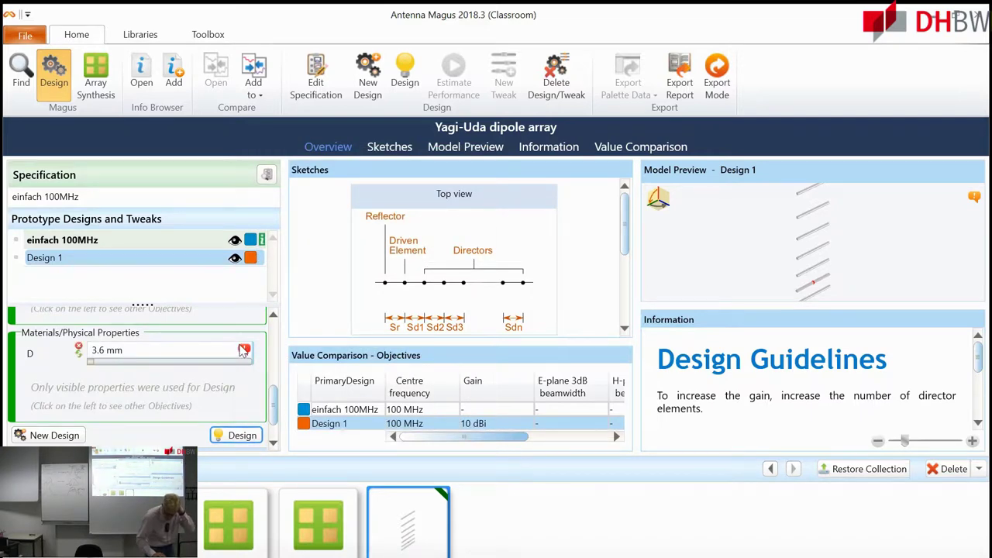
Check the errors flagged on the wire diameter and frequency, and retry the design with the 3.6 mm diameter.
{"action": "mouse_move", "coordinate": [243, 350]}
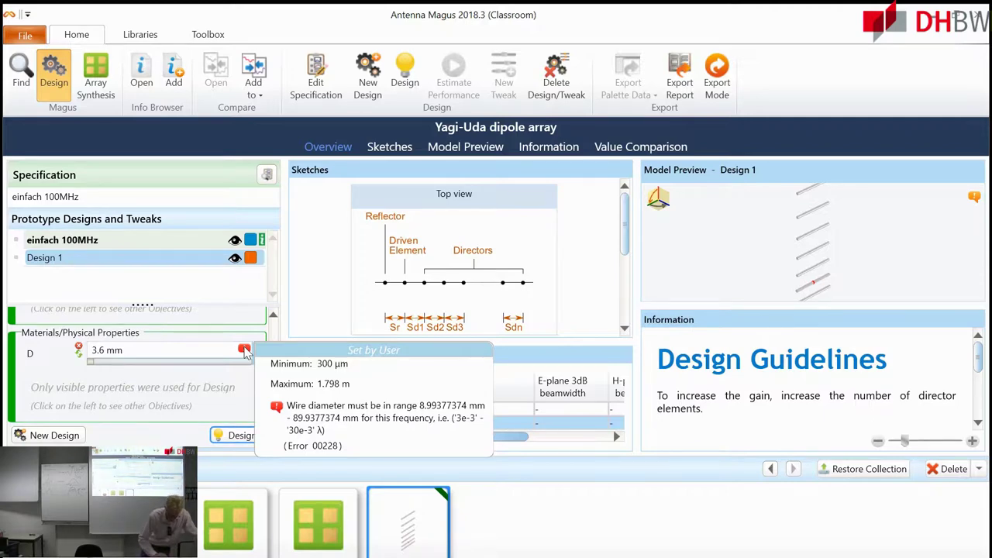
{"action": "left_click_drag", "start_coordinate": [274, 406], "coordinate": [277, 346]}
{"action": "mouse_move", "coordinate": [244, 376]}
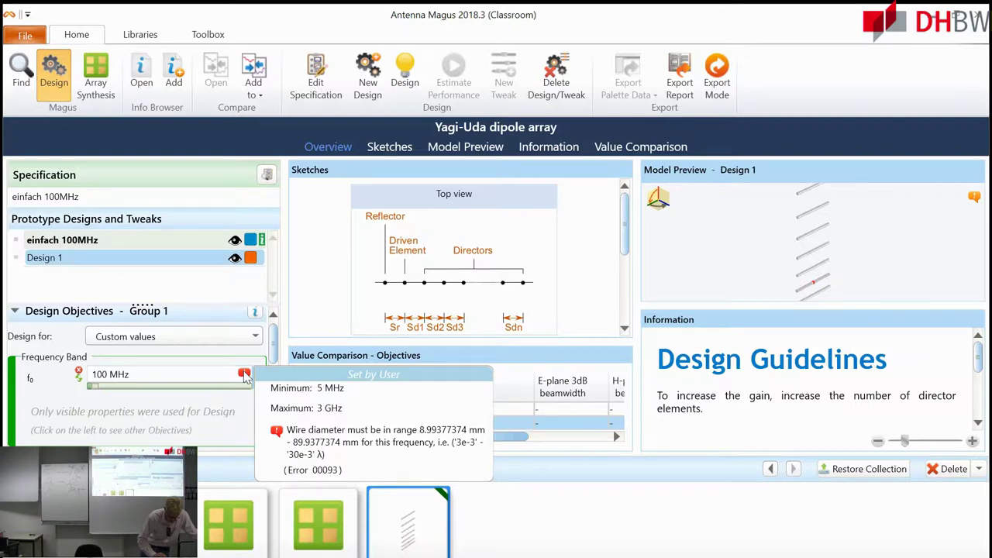
{"action": "left_click_drag", "start_coordinate": [273, 341], "coordinate": [271, 420]}
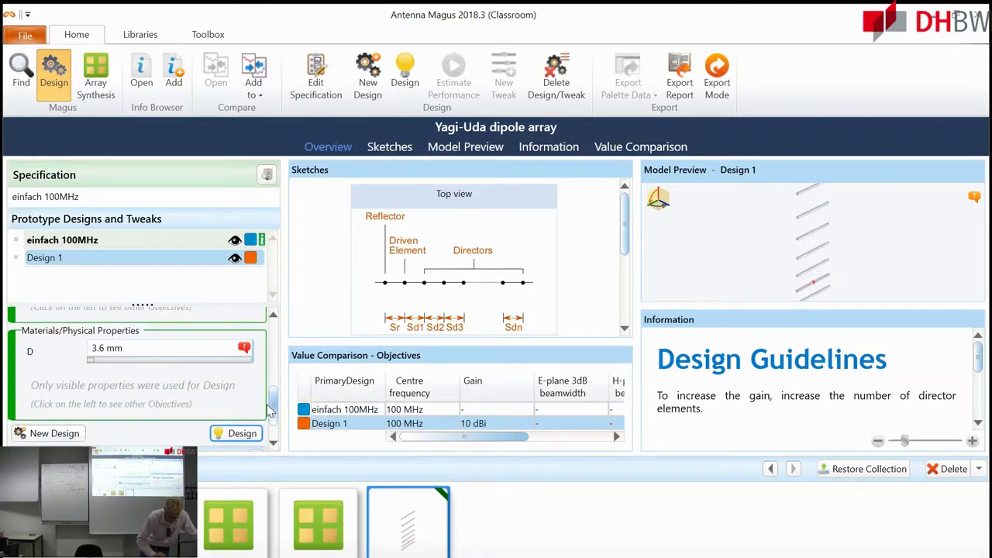
{"action": "left_click", "coordinate": [13, 397]}
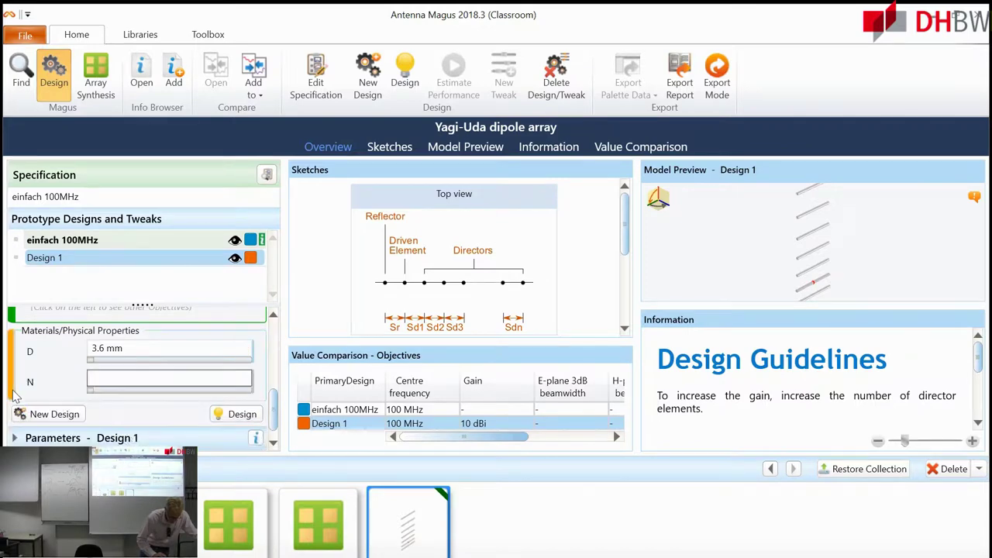
{"action": "left_click", "coordinate": [242, 414]}
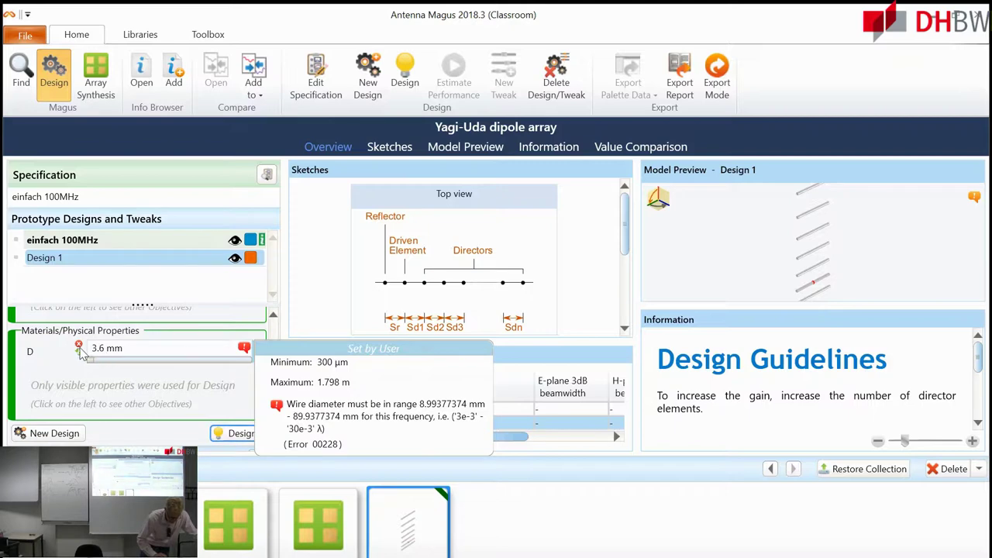
Clear the wire diameter, let the physical properties be chosen automatically, and compute the design.
{"action": "left_click", "coordinate": [11, 374]}
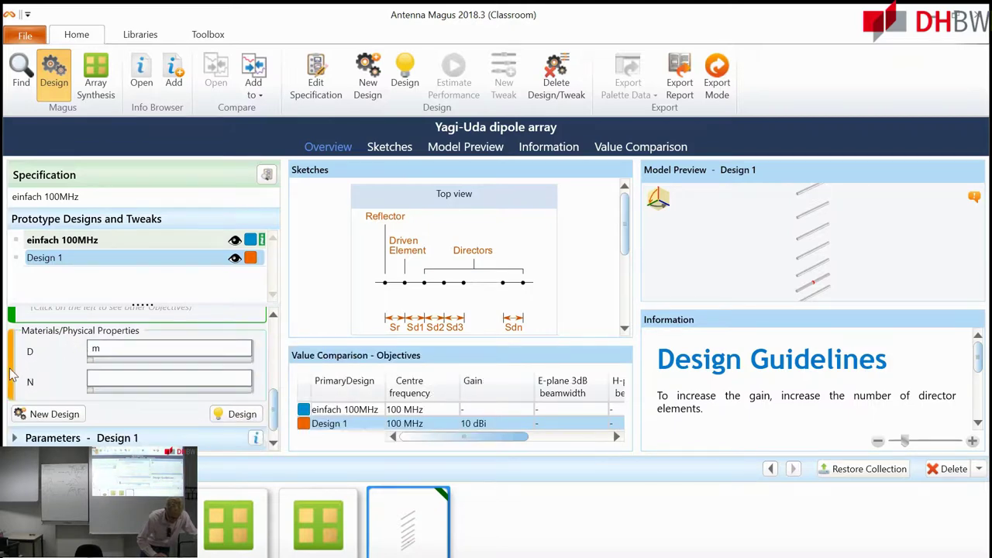
{"action": "left_click", "coordinate": [11, 375]}
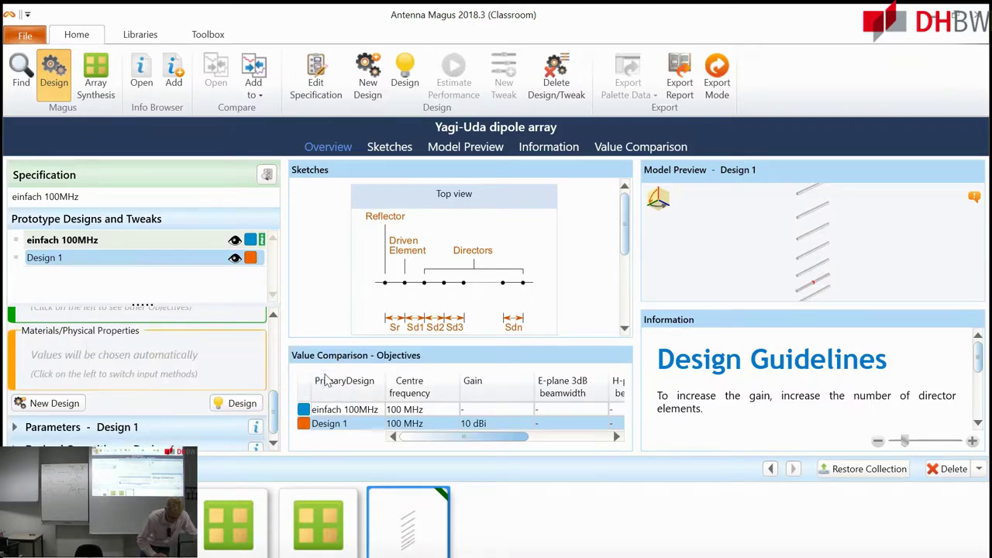
{"action": "left_click", "coordinate": [232, 405]}
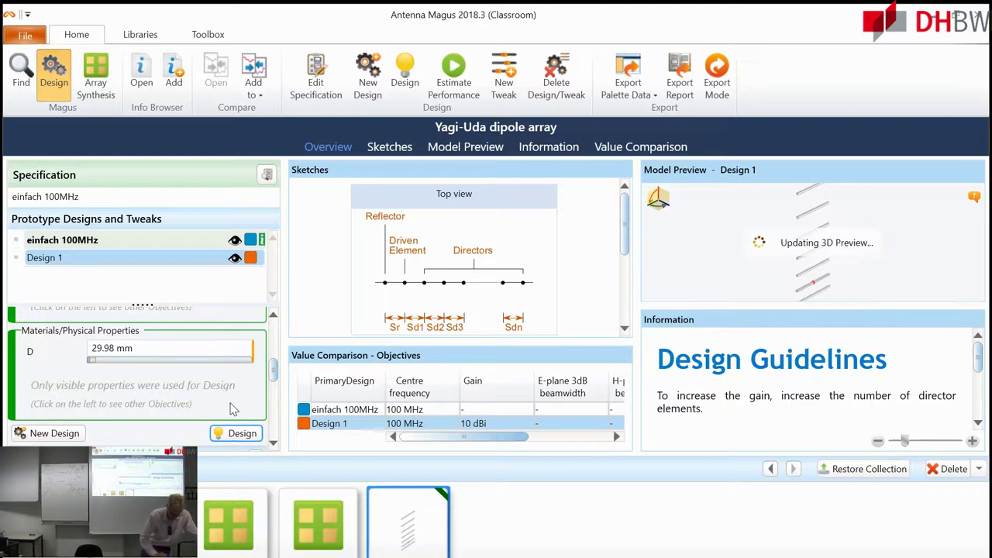
Review the computed parameters of Design 1, including the number of elements, element lengths and spacings.
{"action": "mouse_move", "coordinate": [334, 361]}
{"action": "scroll", "coordinate": [273, 388], "scroll_direction": "down", "scroll_amount": 3}
{"action": "scroll", "coordinate": [273, 400], "scroll_direction": "down", "scroll_amount": 1}
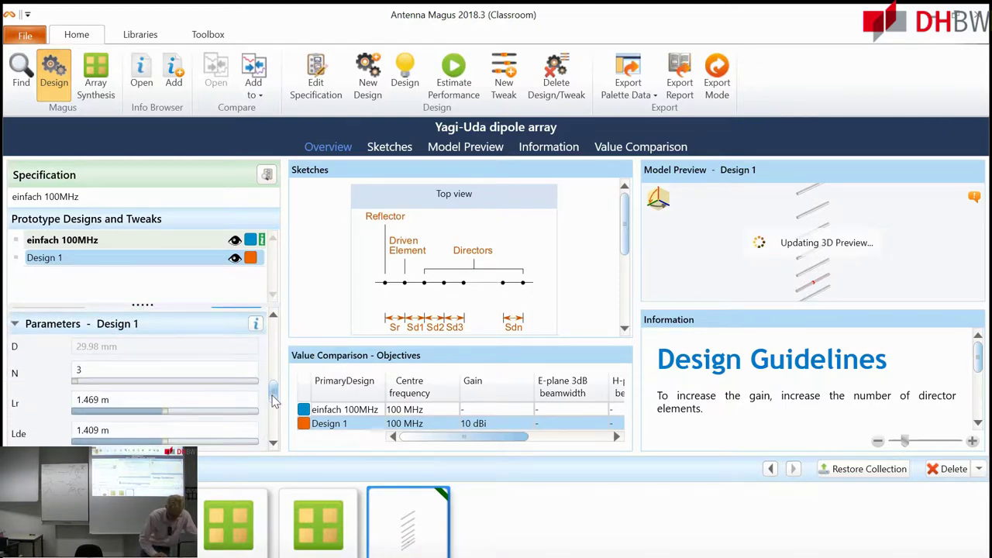
{"action": "left_click_drag", "start_coordinate": [273, 399], "coordinate": [273, 416]}
{"action": "scroll", "coordinate": [273, 417], "scroll_direction": "down", "scroll_amount": 1}
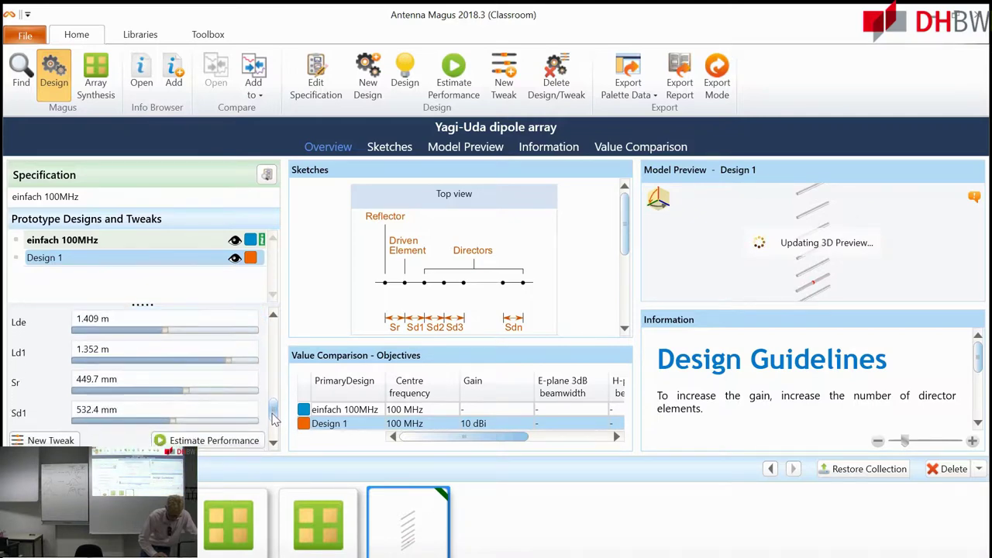
Try to estimate Design 1's performance, rotate its 3D model preview during the calculation, and cancel the estimation.
{"action": "left_click", "coordinate": [239, 441]}
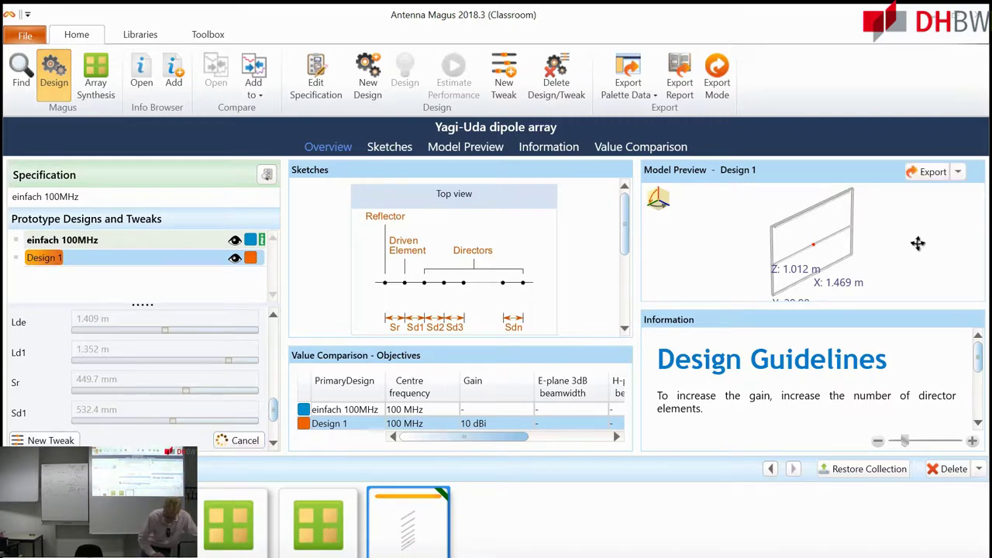
{"action": "left_click_drag", "start_coordinate": [897, 240], "coordinate": [914, 256]}
{"action": "left_click_drag", "start_coordinate": [858, 281], "coordinate": [850, 223]}
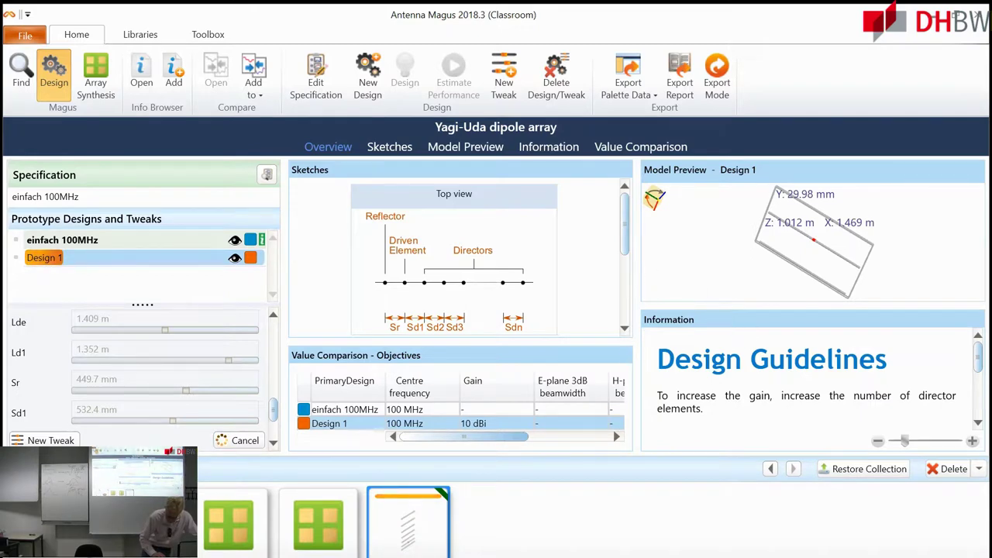
{"action": "mouse_move", "coordinate": [978, 358]}
{"action": "left_mouse_down"}
{"action": "mouse_move", "coordinate": [980, 409]}
{"action": "mouse_move", "coordinate": [980, 344]}
{"action": "left_mouse_up"}
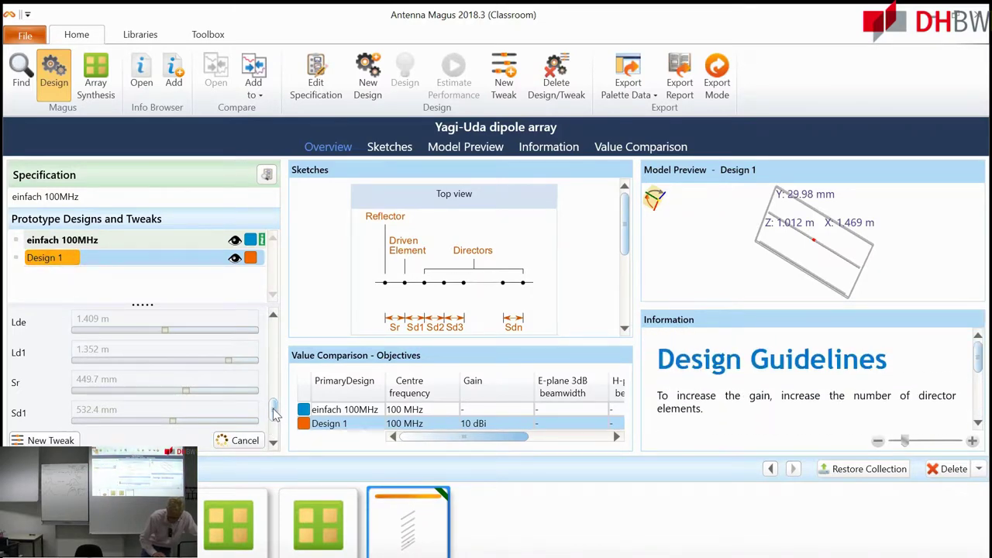
{"action": "left_click", "coordinate": [243, 442]}
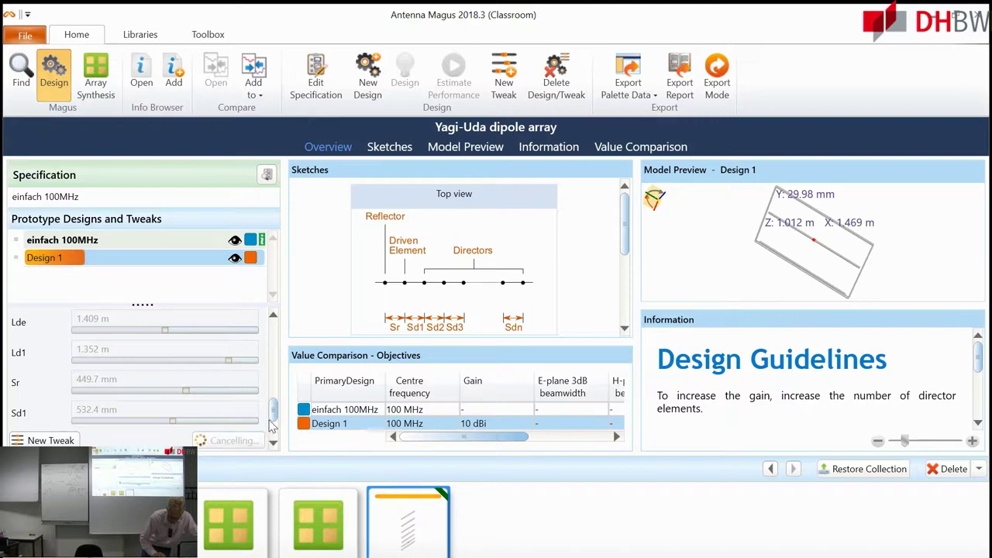
Try to recompute Design 1 with a wire diameter D of 4 mm and check the error flagged on it.
{"action": "left_click_drag", "start_coordinate": [275, 409], "coordinate": [272, 380]}
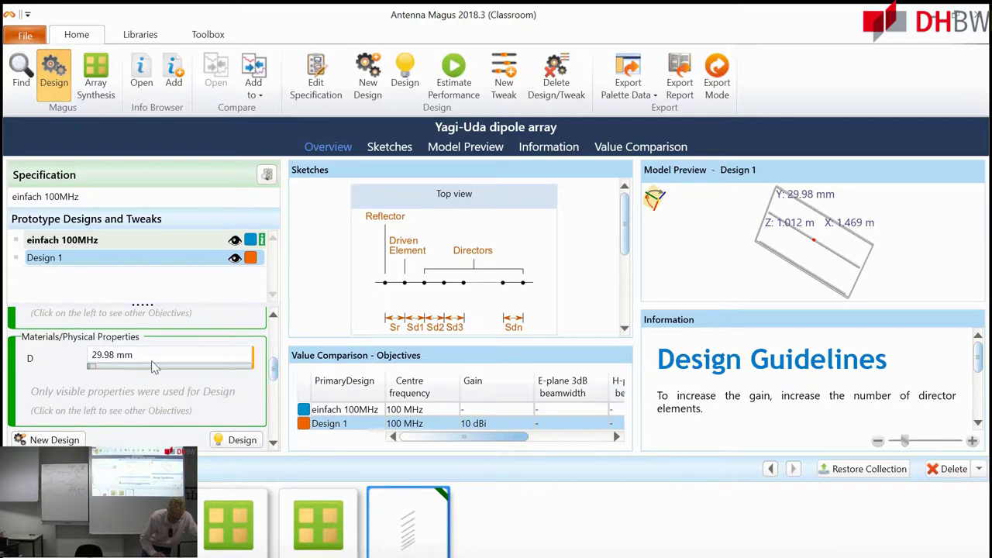
{"action": "mouse_move", "coordinate": [124, 363]}
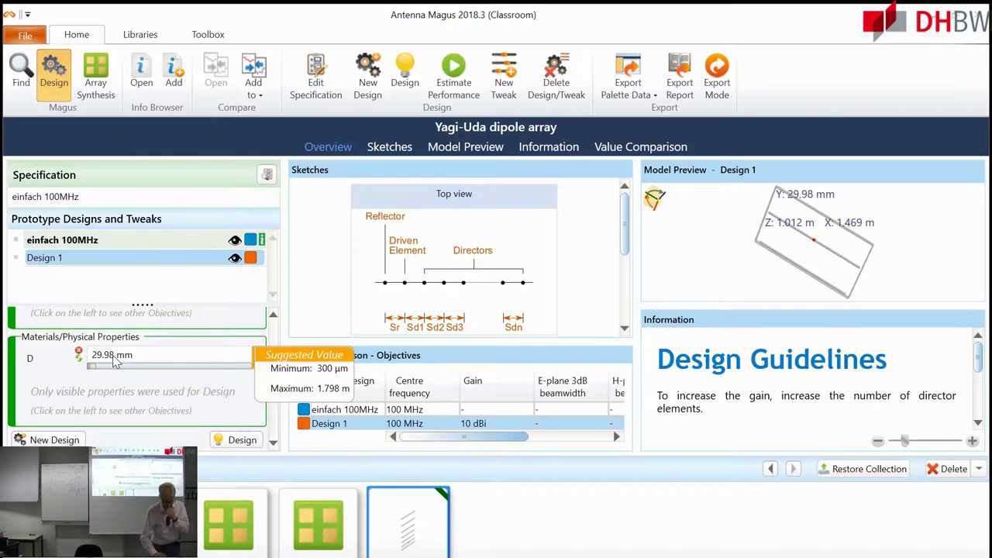
{"action": "left_click", "coordinate": [115, 361]}
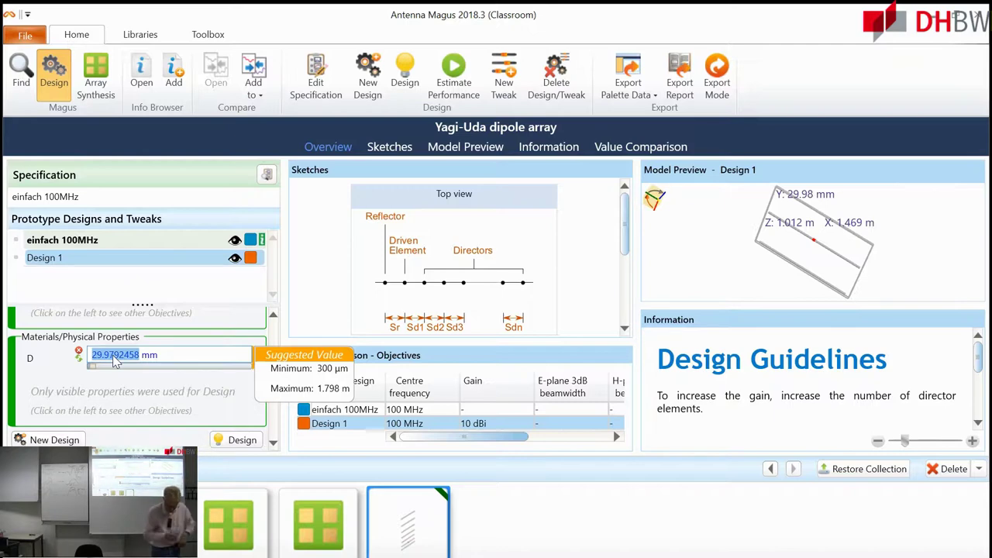
{"action": "type", "text": "4mmm"}
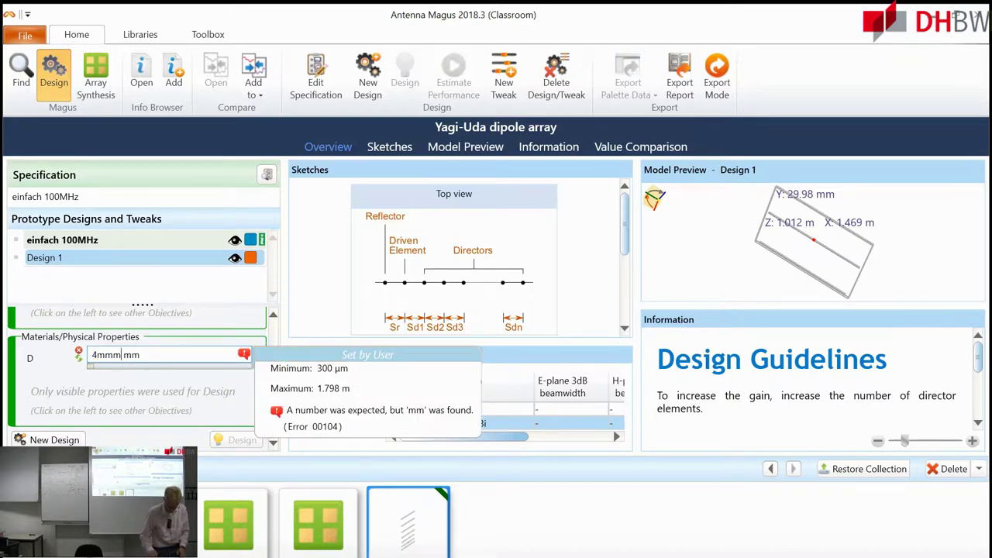
{"action": "key", "text": "Delete"}
{"action": "key", "text": "Delete"}
{"action": "key", "text": "Delete"}
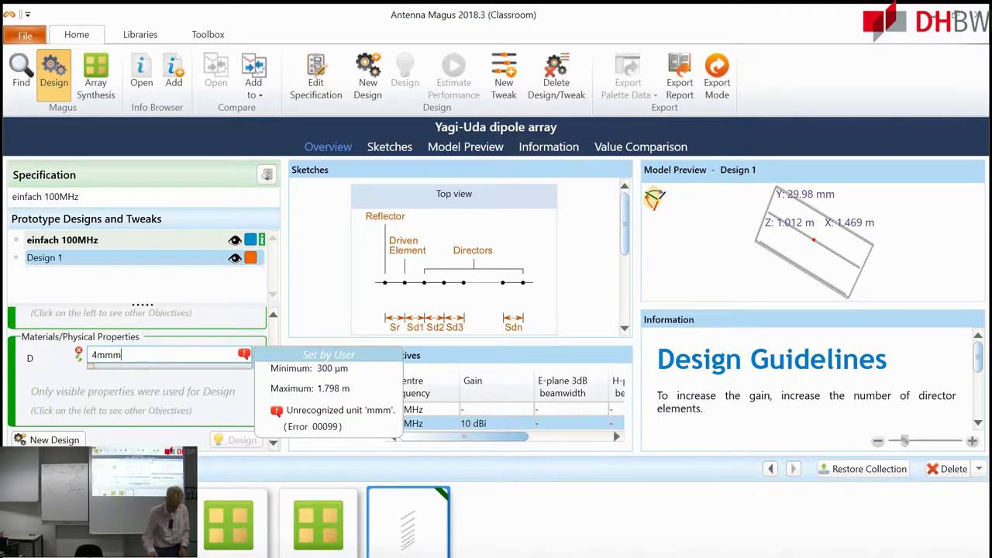
{"action": "key", "text": "BackSpace"}
{"action": "key", "text": "Return"}
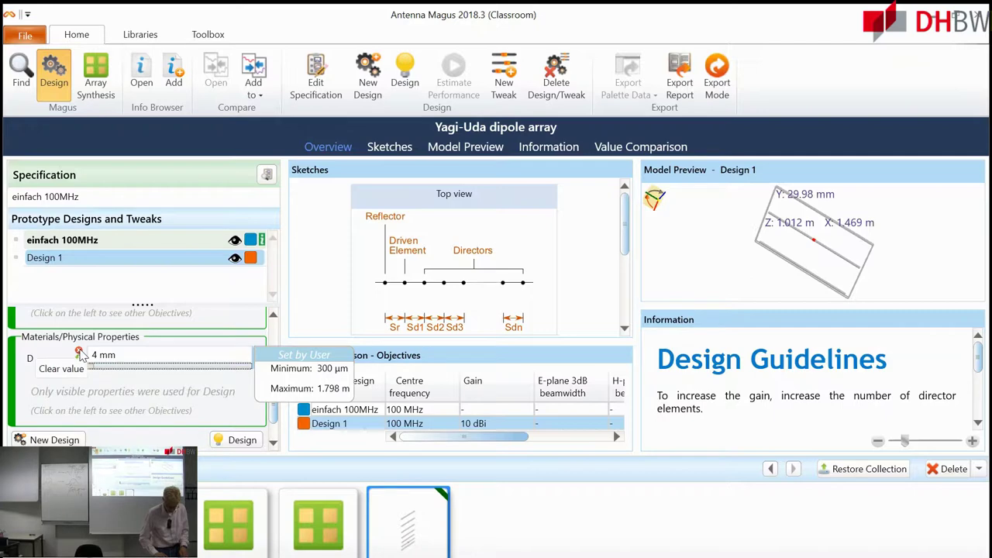
{"action": "left_click", "coordinate": [235, 442]}
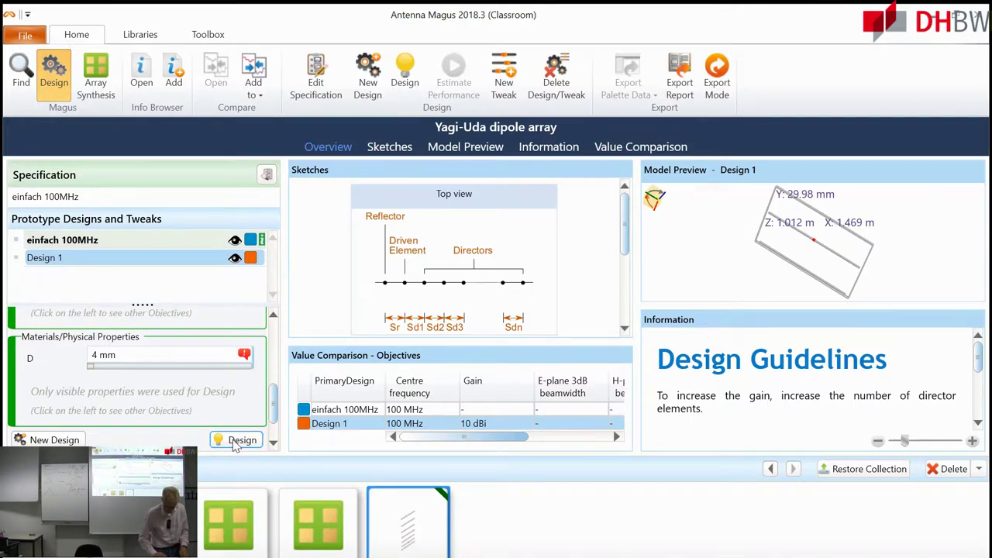
{"action": "mouse_move", "coordinate": [247, 357]}
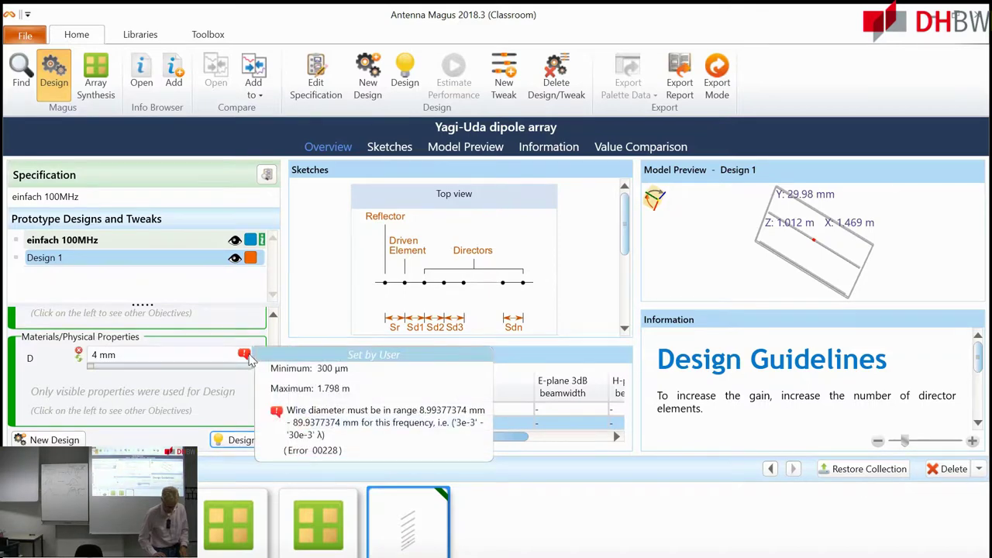
Set Design 1's wire diameter to 9 mm and compute the design.
{"action": "double_click", "coordinate": [98, 362]}
{"action": "type", "text": "9"}
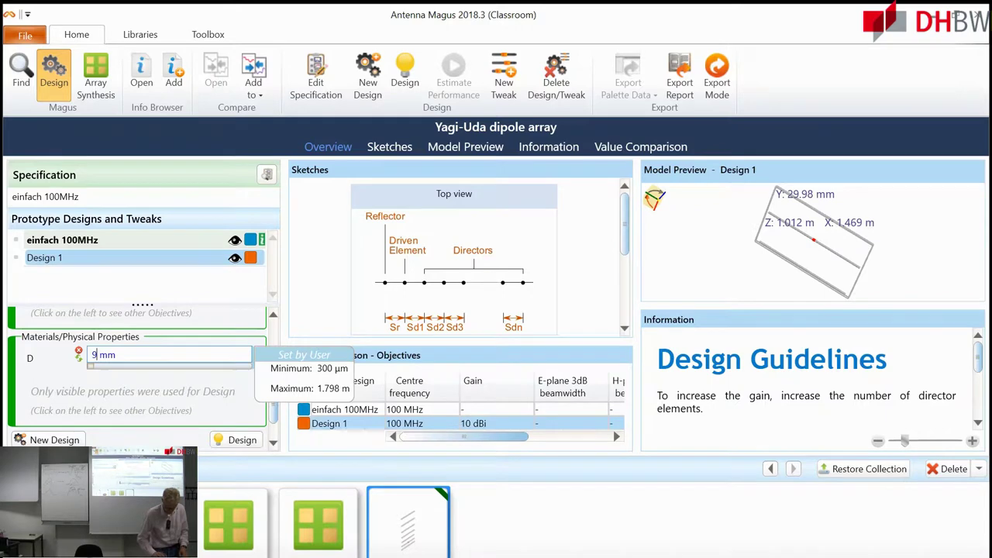
{"action": "left_click", "coordinate": [242, 440]}
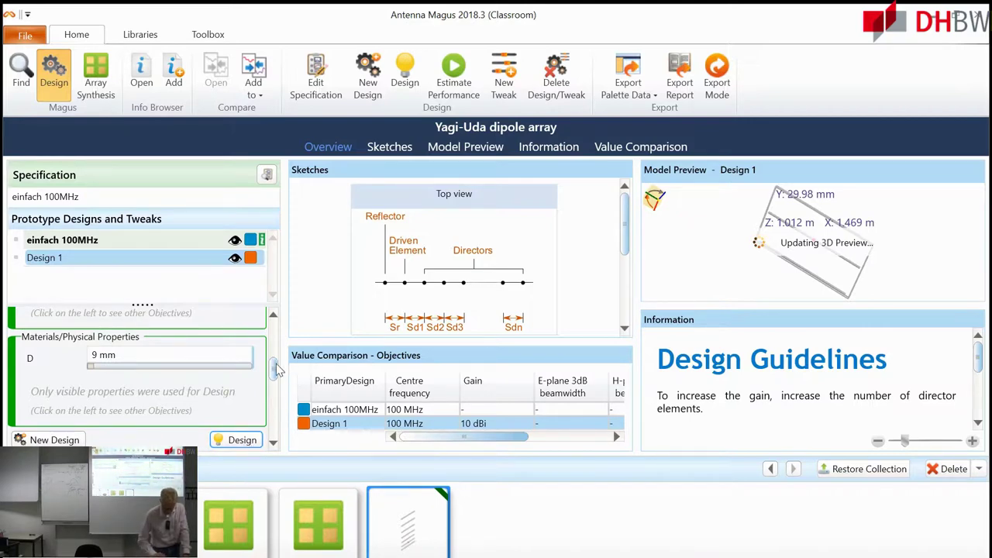
Try to estimate the performance of Design 1 with the 9 mm wire diameter.
{"action": "left_click_drag", "start_coordinate": [276, 374], "coordinate": [275, 422]}
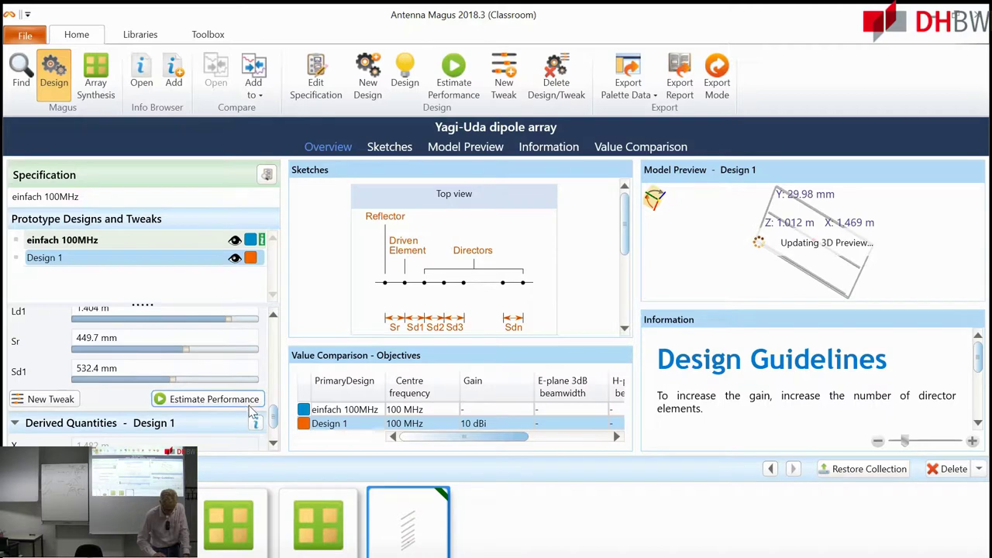
{"action": "left_click", "coordinate": [248, 403]}
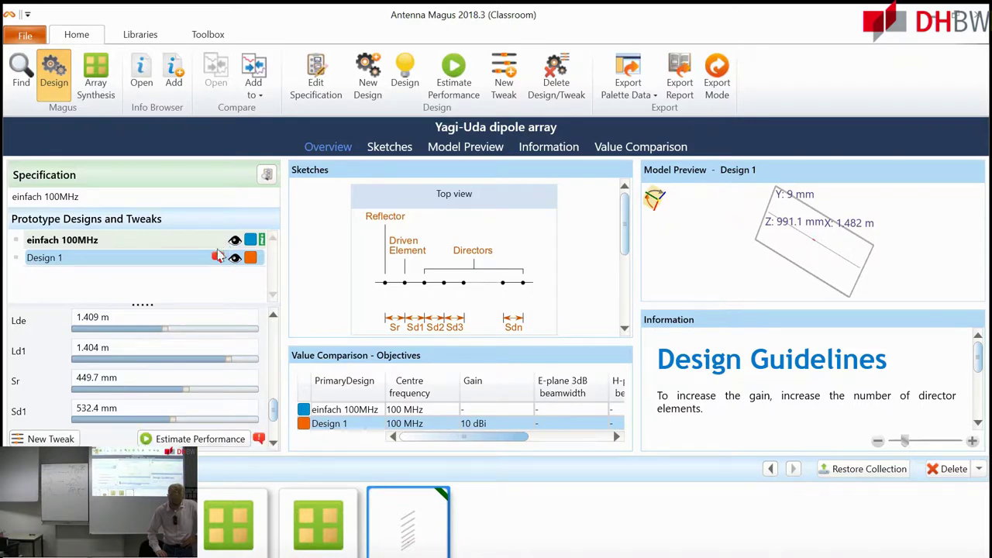
{"action": "mouse_move", "coordinate": [218, 258]}
{"action": "left_click", "coordinate": [188, 439]}
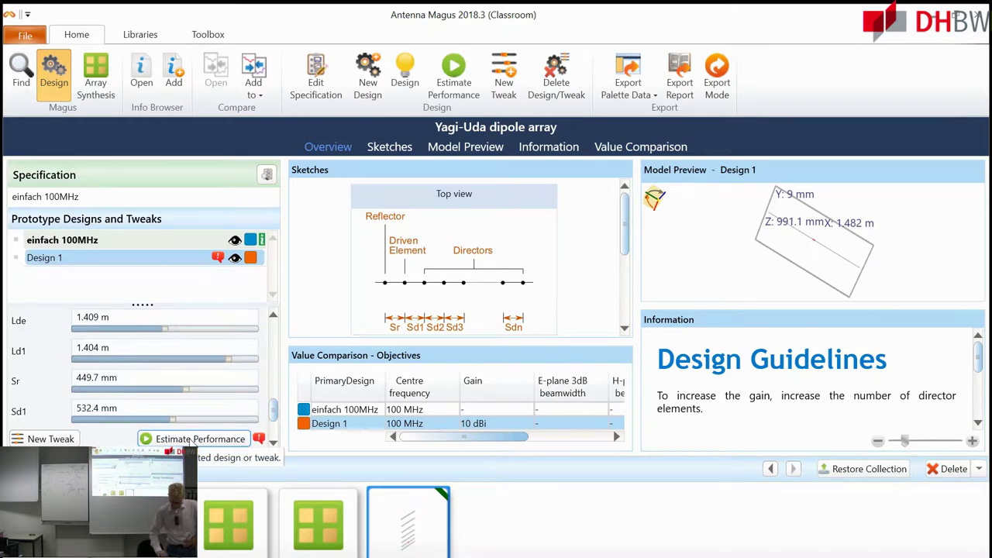
{"action": "scroll", "coordinate": [276, 424], "scroll_direction": "down", "scroll_amount": 1}
Set Design 1's wire diameter to 16 mm and compute the design again.
{"action": "left_click_drag", "start_coordinate": [275, 425], "coordinate": [275, 373]}
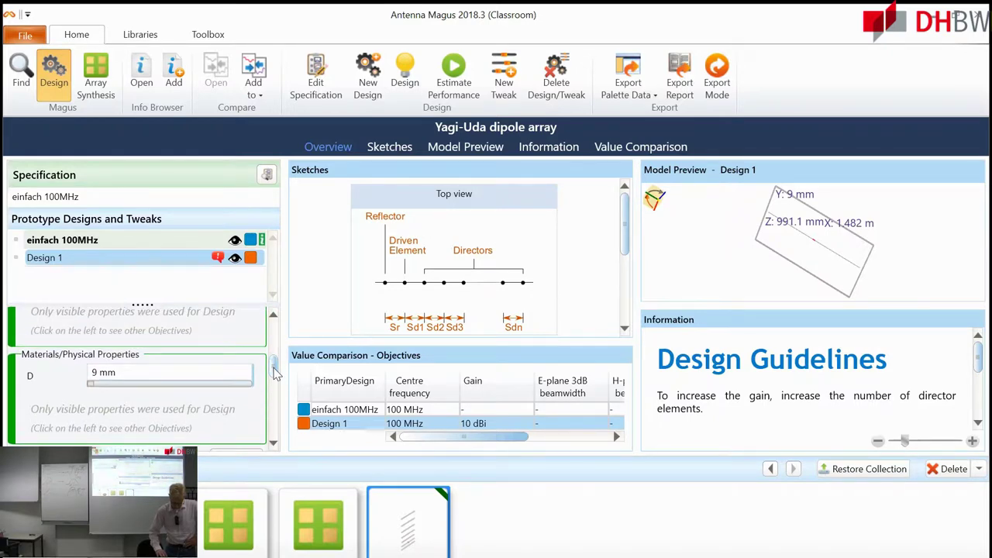
{"action": "left_click", "coordinate": [94, 373]}
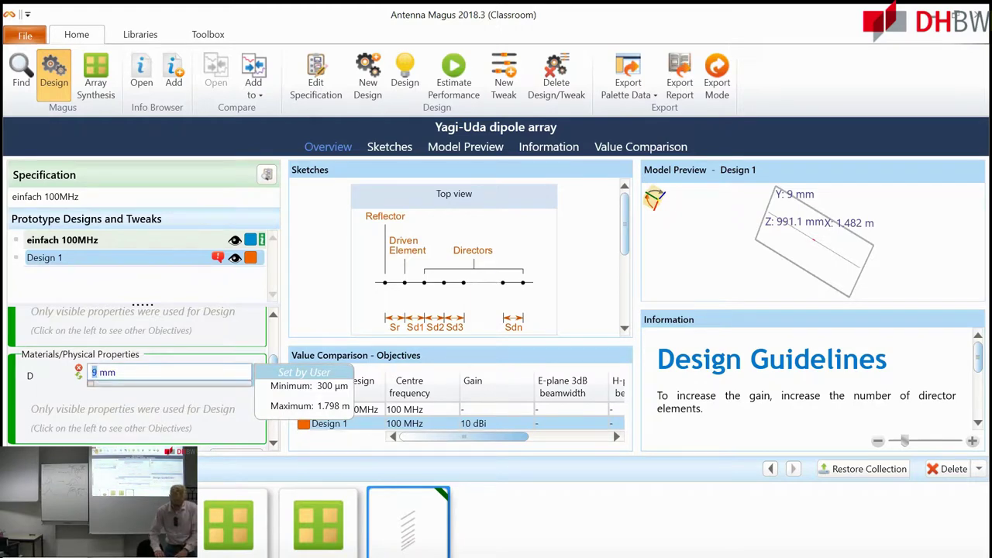
{"action": "type", "text": "16"}
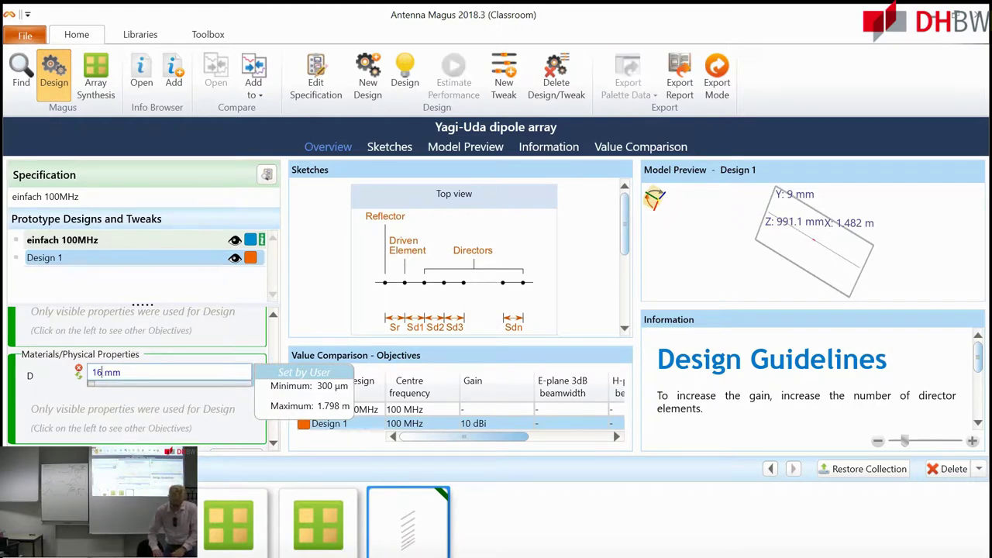
{"action": "key", "text": "Return"}
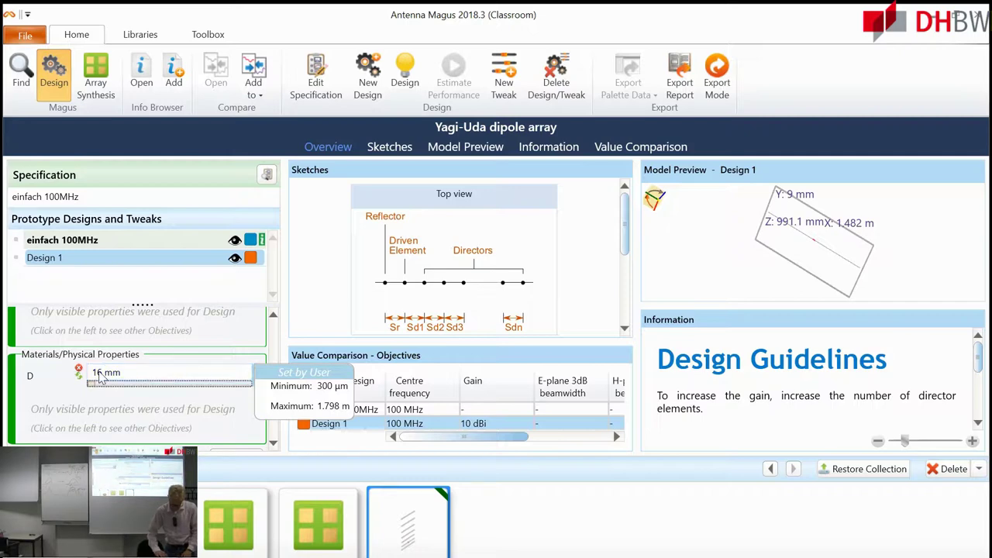
{"action": "scroll", "coordinate": [272, 405], "scroll_direction": "down", "scroll_amount": 2}
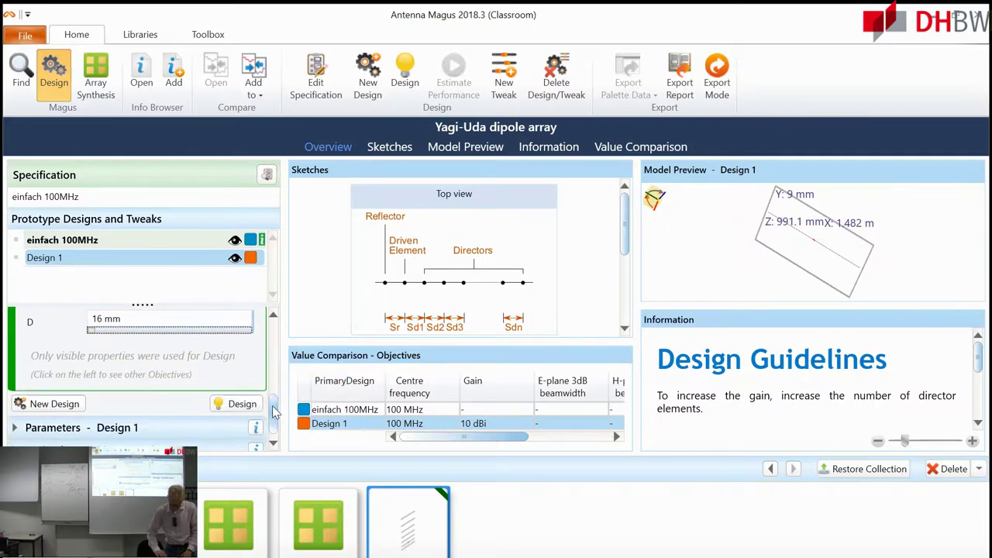
{"action": "left_click", "coordinate": [240, 406]}
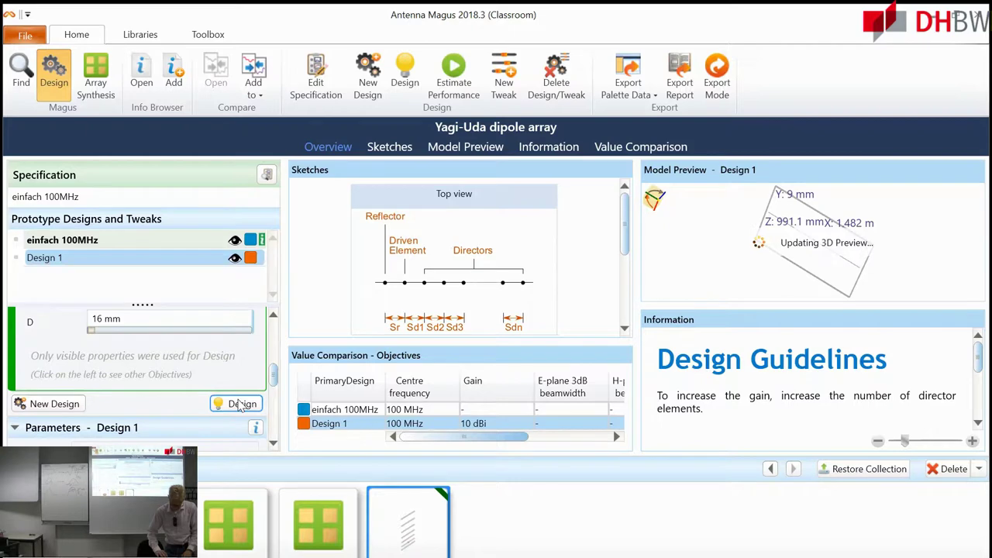
Try to estimate the performance of the 16 mm design and return to its design objectives.
{"action": "left_click_drag", "start_coordinate": [278, 386], "coordinate": [275, 417]}
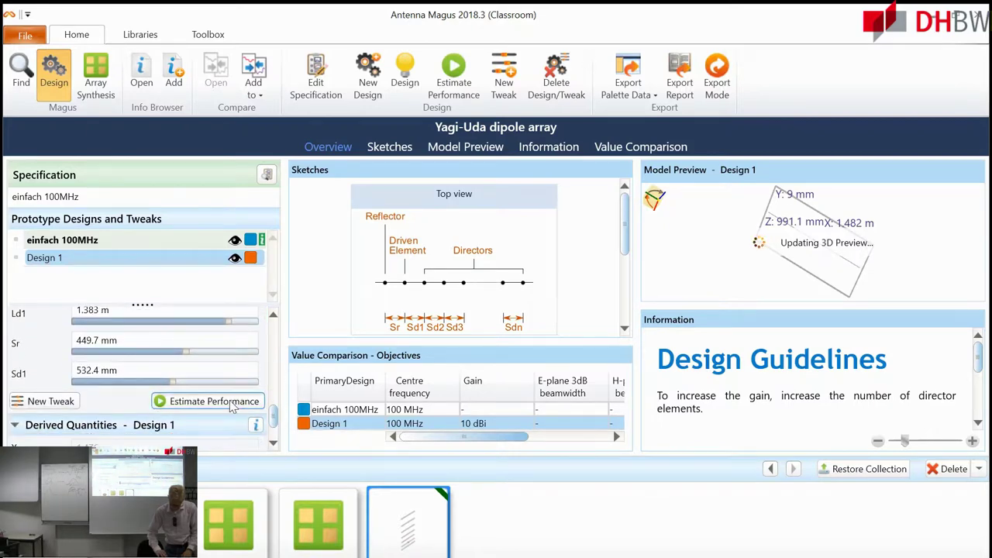
{"action": "left_click", "coordinate": [229, 400]}
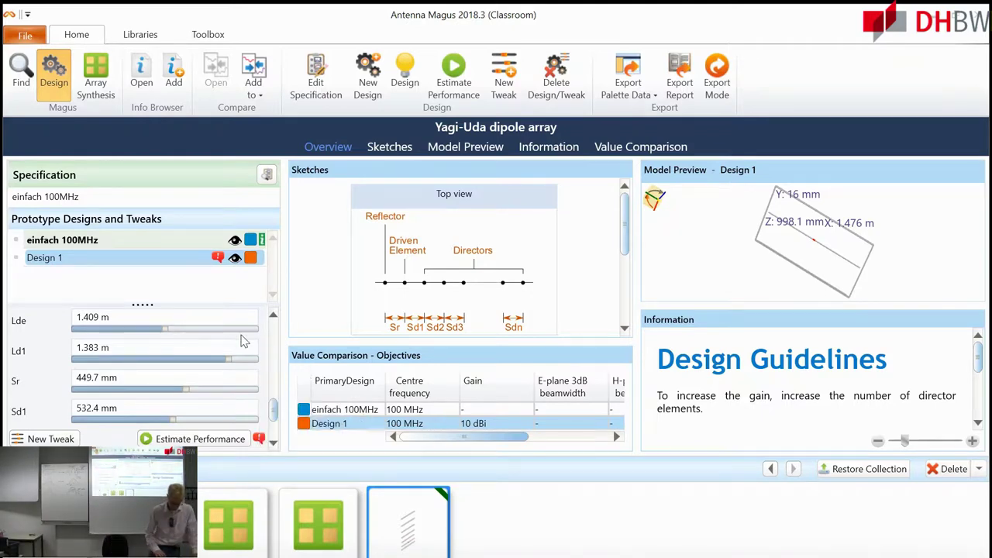
{"action": "scroll", "coordinate": [277, 379], "scroll_direction": "down", "scroll_amount": 5}
{"action": "left_click_drag", "start_coordinate": [277, 379], "coordinate": [281, 330]}
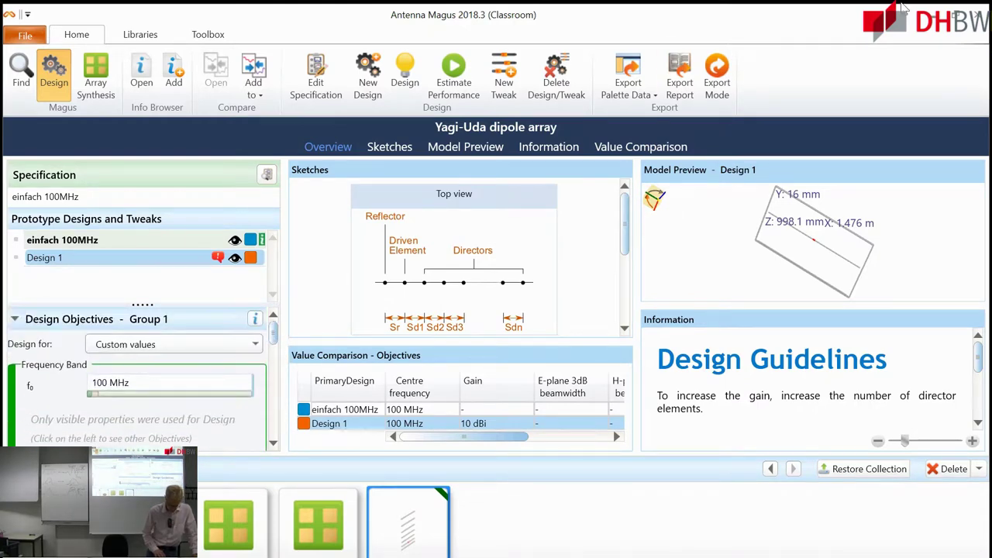
Close Antenna Magus, start it again from the desktop and accept the Classroom licence agreement.
{"action": "left_click", "coordinate": [981, 24]}
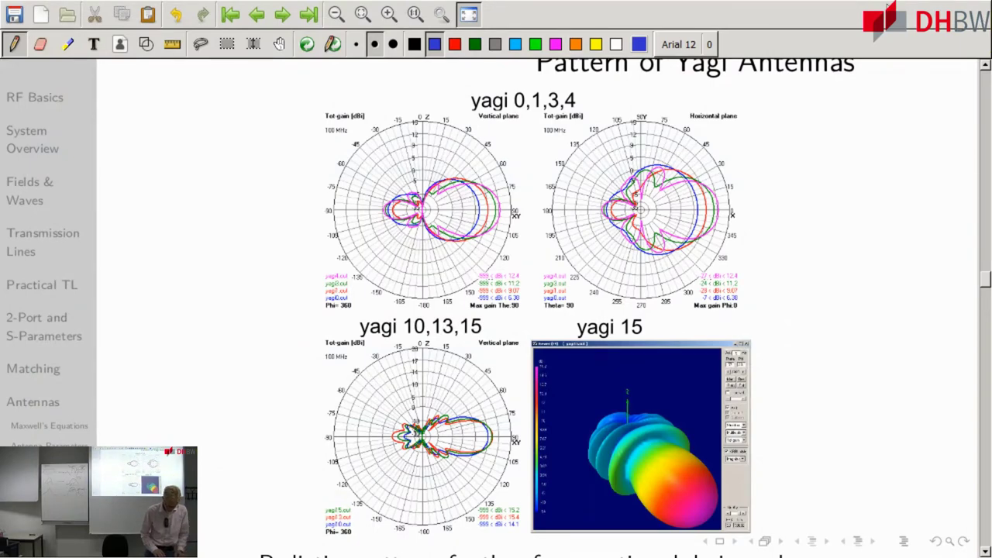
{"action": "key", "text": "super+d"}
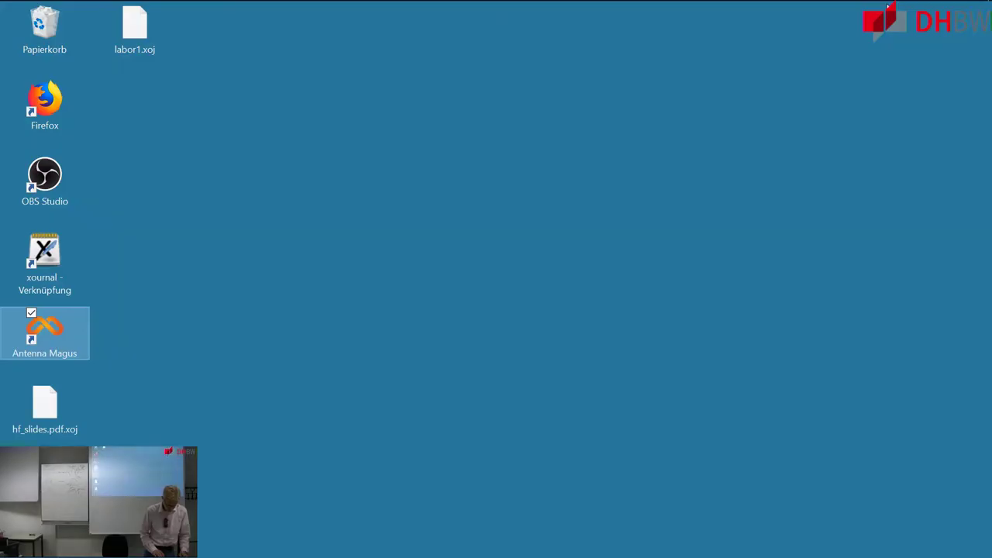
{"action": "double_click", "coordinate": [44, 323]}
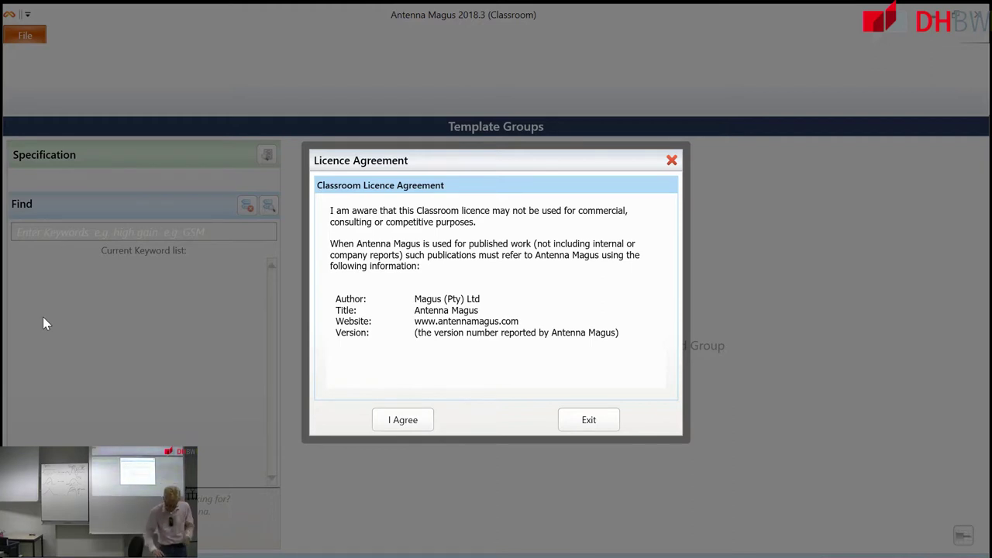
{"action": "left_click", "coordinate": [411, 420]}
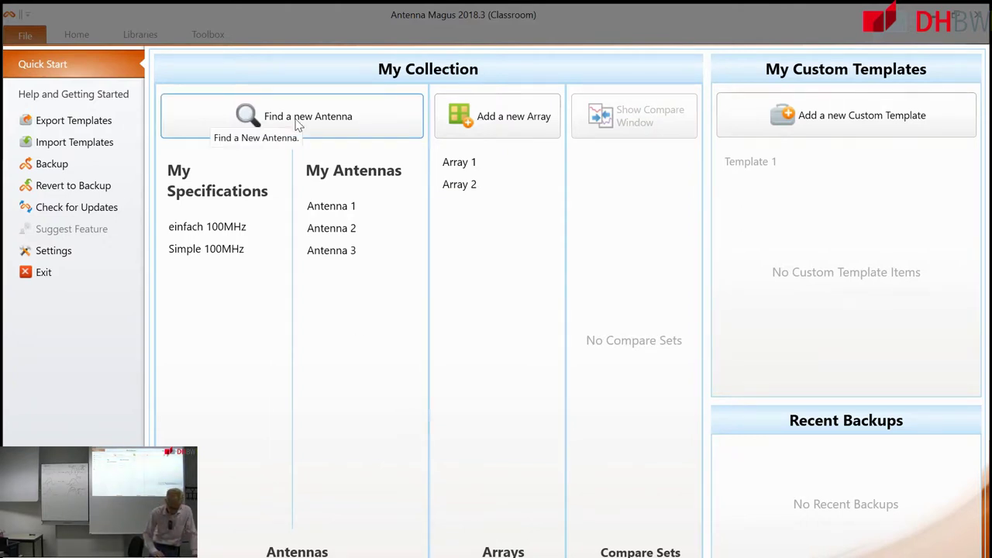
Open the saved Simple 100MHz specification from the collection.
{"action": "left_click", "coordinate": [214, 254]}
{"action": "left_click", "coordinate": [424, 413]}
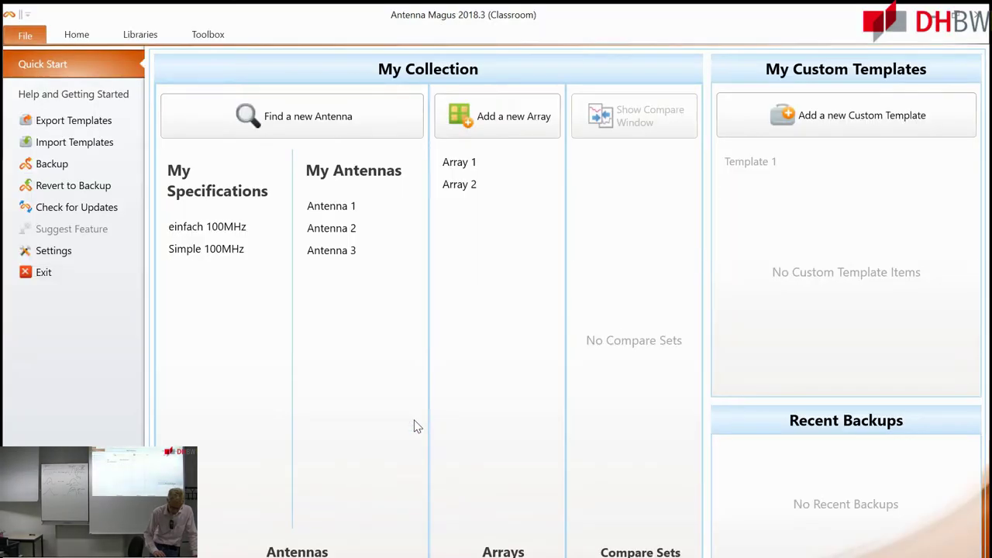
{"action": "left_click", "coordinate": [180, 253]}
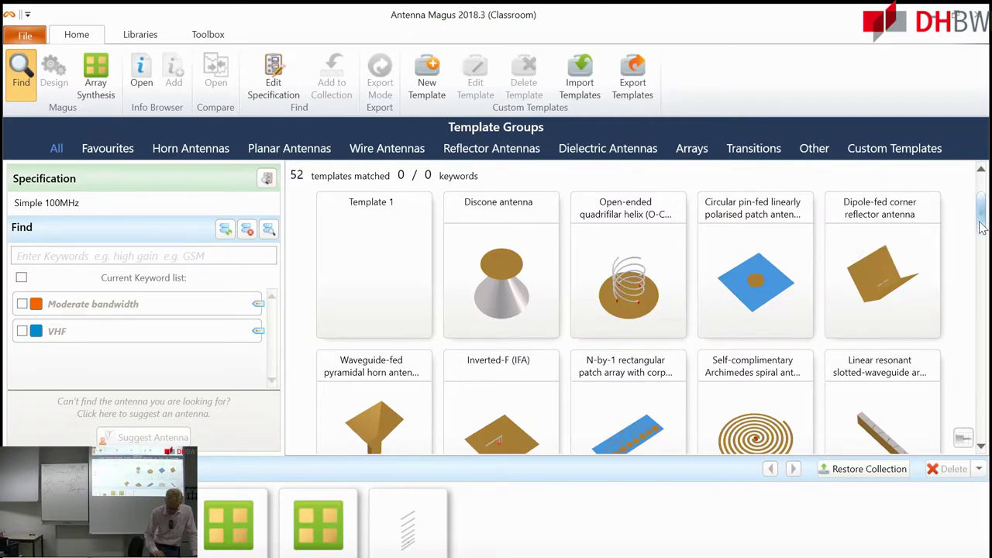
Find the Yagi-Uda dipole array among the antenna templates and open it in design mode for the Simple 100MHz specification.
{"action": "scroll", "coordinate": [982, 225], "scroll_direction": "down", "scroll_amount": 2}
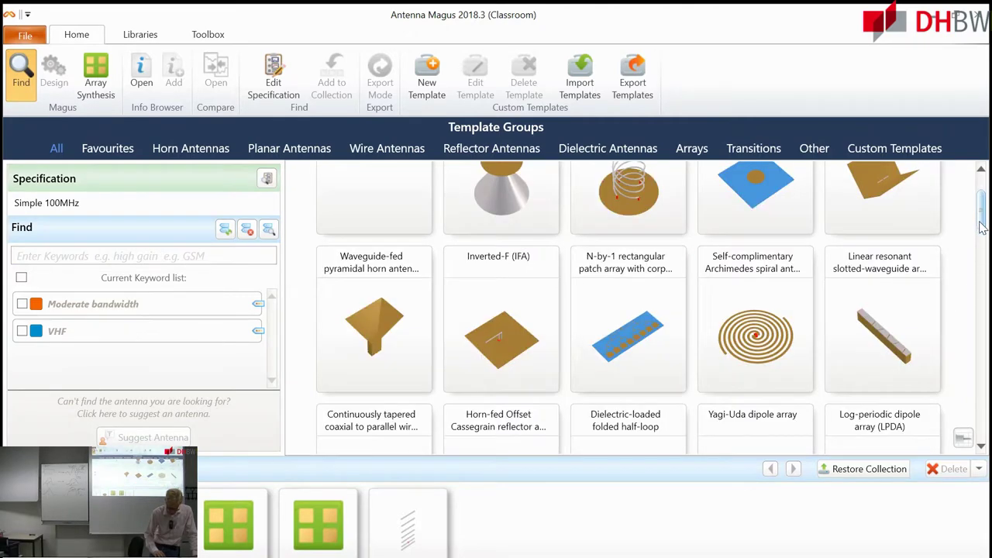
{"action": "left_click", "coordinate": [981, 448]}
{"action": "scroll", "coordinate": [982, 449], "scroll_direction": "down", "scroll_amount": 3}
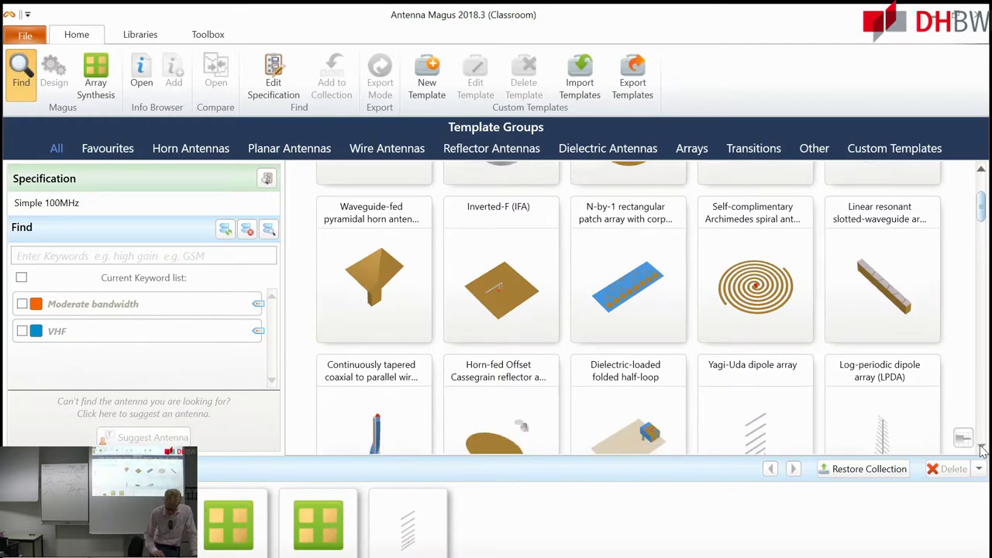
{"action": "mouse_move", "coordinate": [753, 303]}
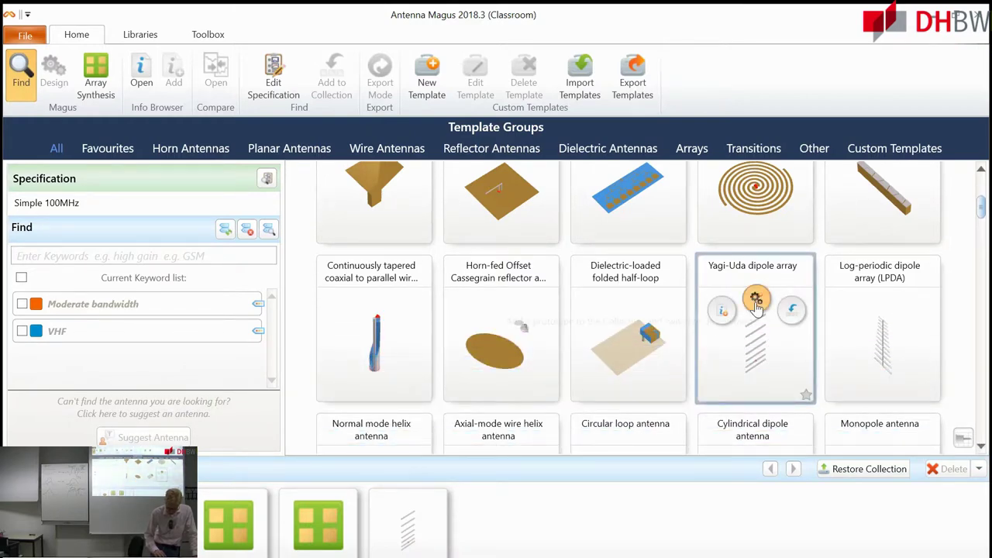
{"action": "left_click", "coordinate": [755, 301]}
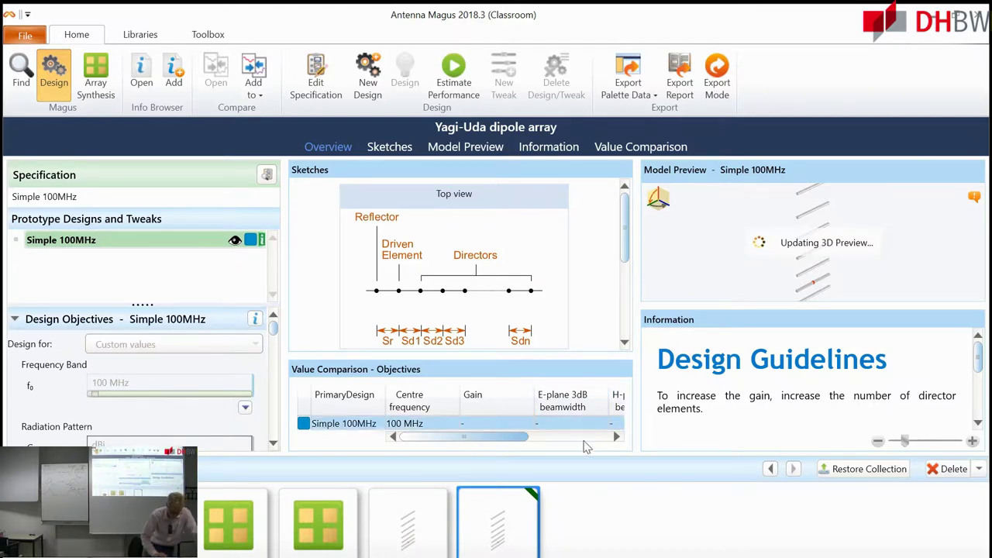
Create a new editable design for the Yagi-Uda dipole array under the Simple 100MHz specification.
{"action": "scroll", "coordinate": [275, 444], "scroll_direction": "down", "scroll_amount": 5}
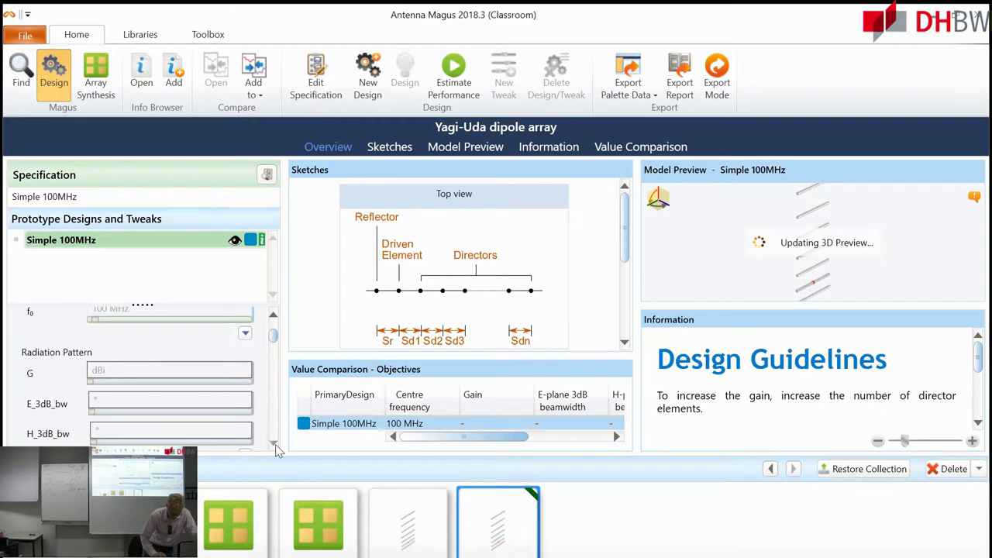
{"action": "left_click", "coordinate": [160, 372]}
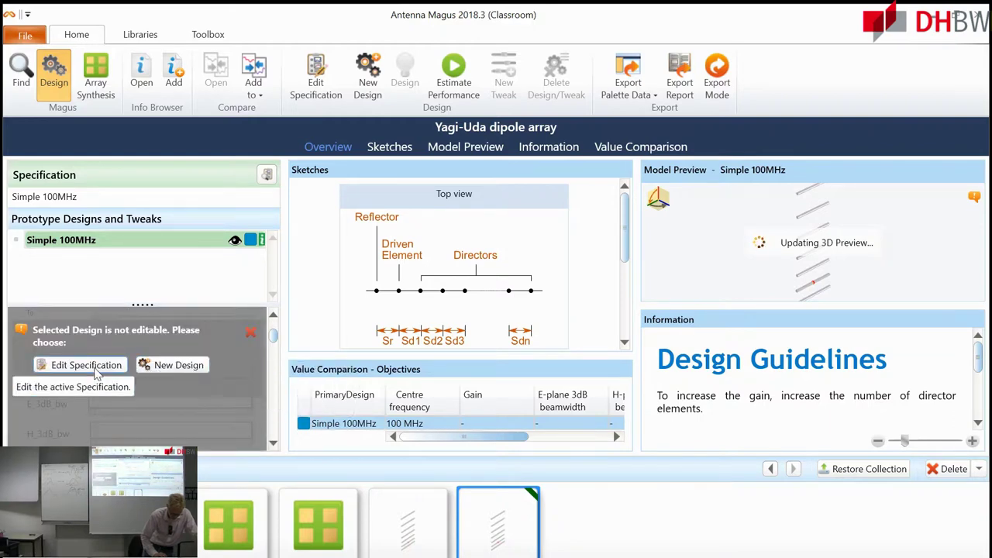
{"action": "left_click", "coordinate": [152, 368]}
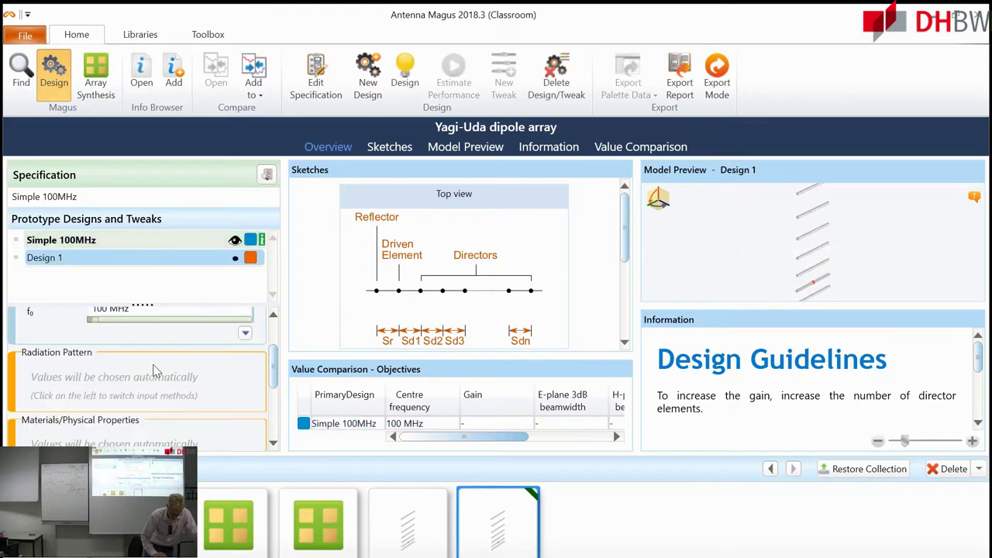
Design the Yagi-Uda dipole array for a gain of 12 dBi and estimate the performance of the resulting design.
{"action": "left_click", "coordinate": [11, 379]}
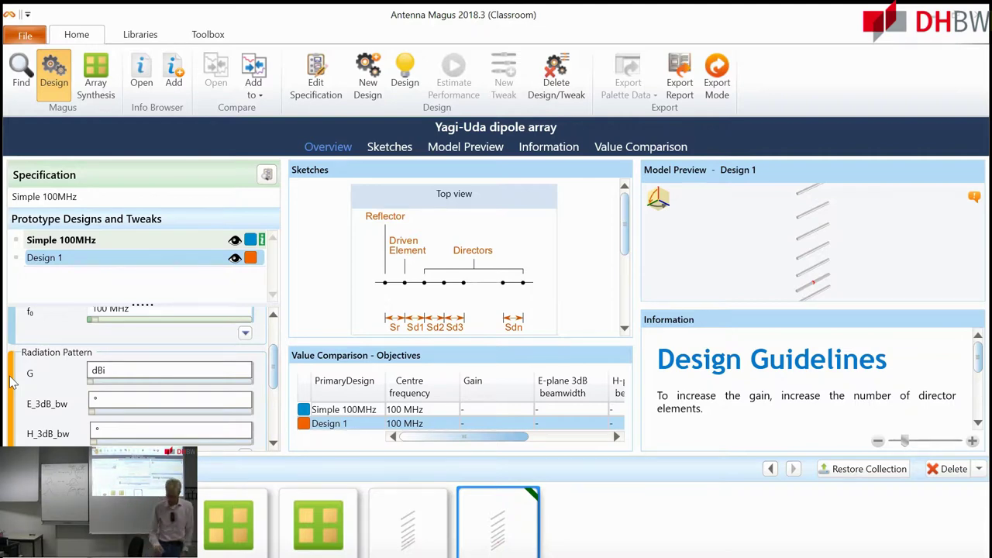
{"action": "left_click", "coordinate": [93, 374]}
{"action": "type", "text": "12"}
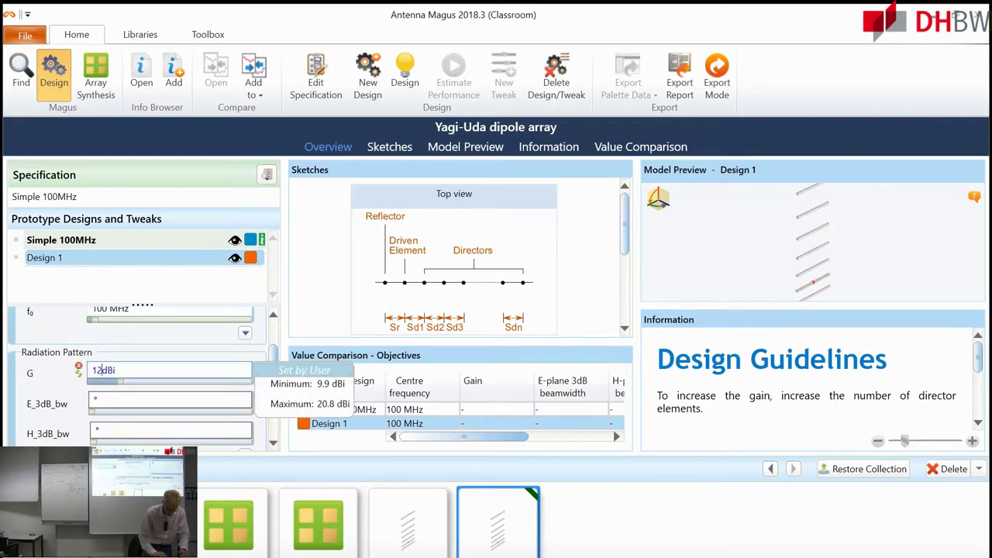
{"action": "left_click_drag", "start_coordinate": [275, 358], "coordinate": [277, 398]}
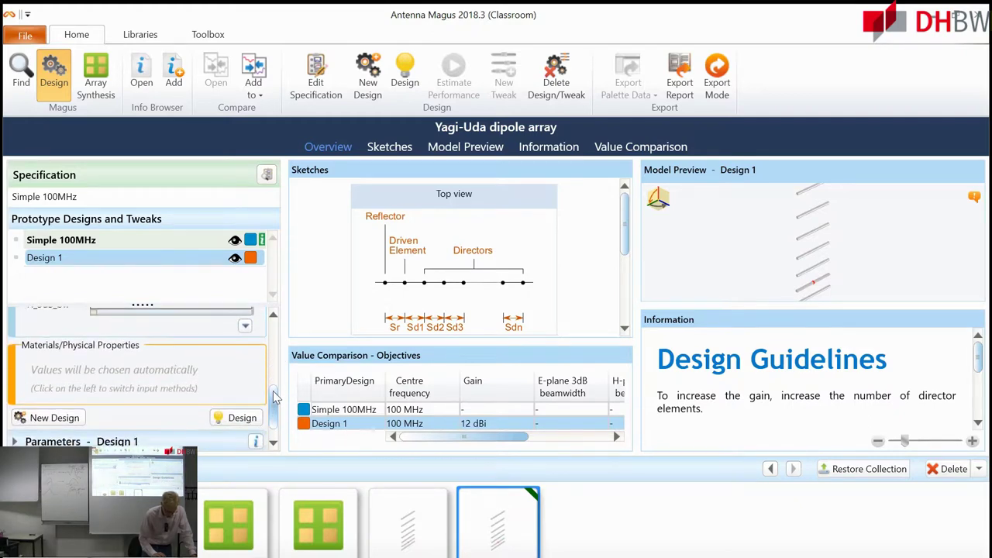
{"action": "left_click", "coordinate": [241, 419]}
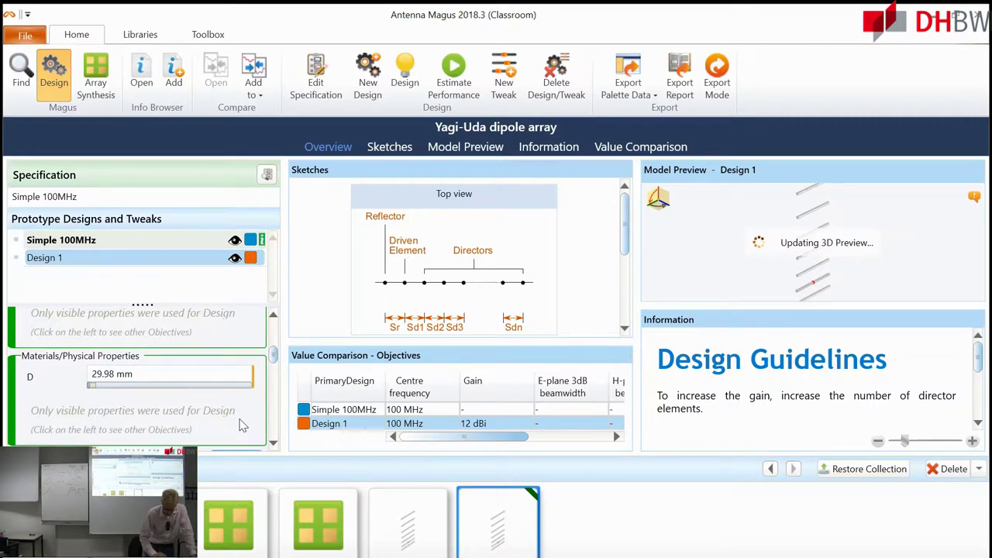
{"action": "left_click_drag", "start_coordinate": [273, 362], "coordinate": [273, 430]}
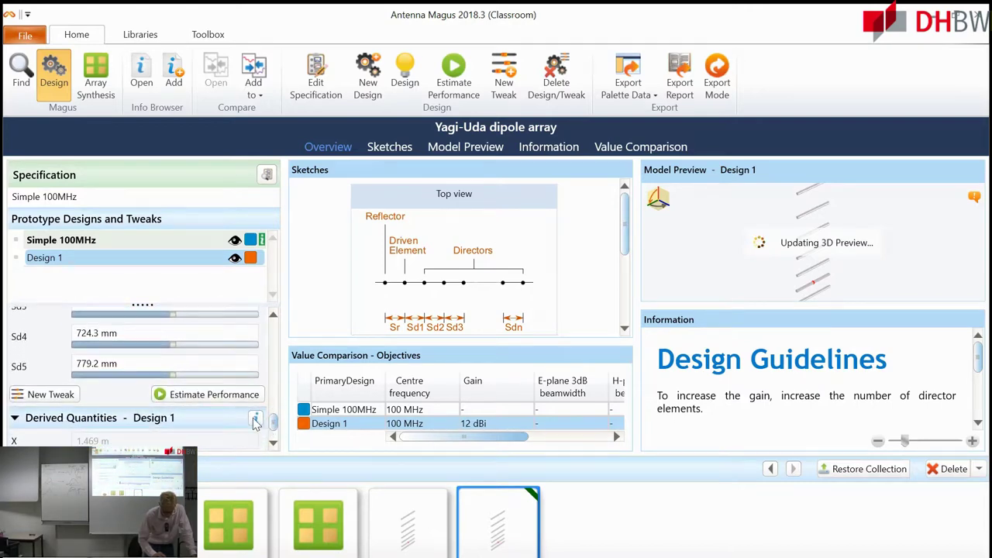
{"action": "left_click", "coordinate": [224, 396]}
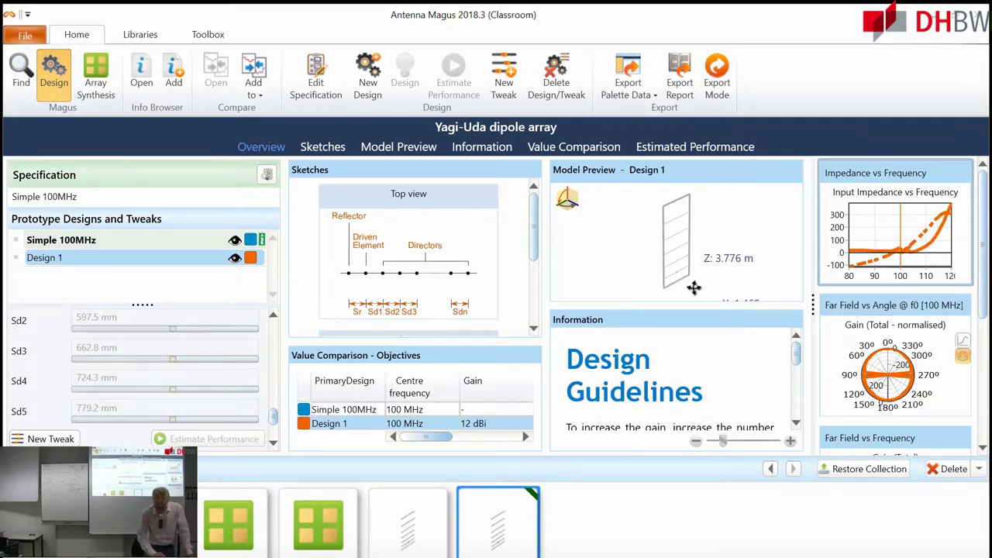
Enlarge the estimated 3D far-field pattern of Design 1 at 100 MHz and examine its main and side lobes from several directions.
{"action": "left_click_drag", "start_coordinate": [989, 281], "coordinate": [985, 410]}
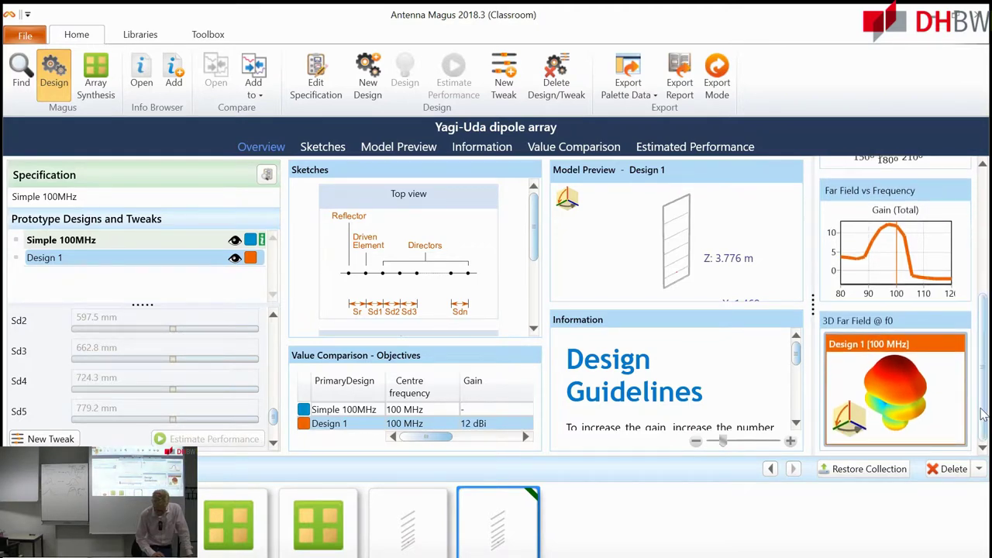
{"action": "double_click", "coordinate": [882, 420]}
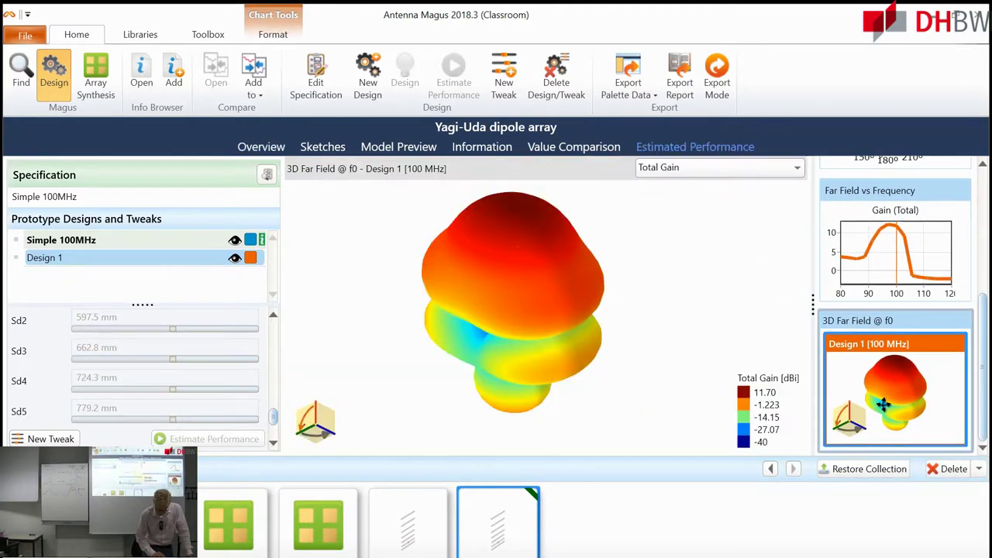
{"action": "left_click_drag", "start_coordinate": [489, 294], "coordinate": [556, 386]}
{"action": "left_click_drag", "start_coordinate": [571, 310], "coordinate": [468, 387]}
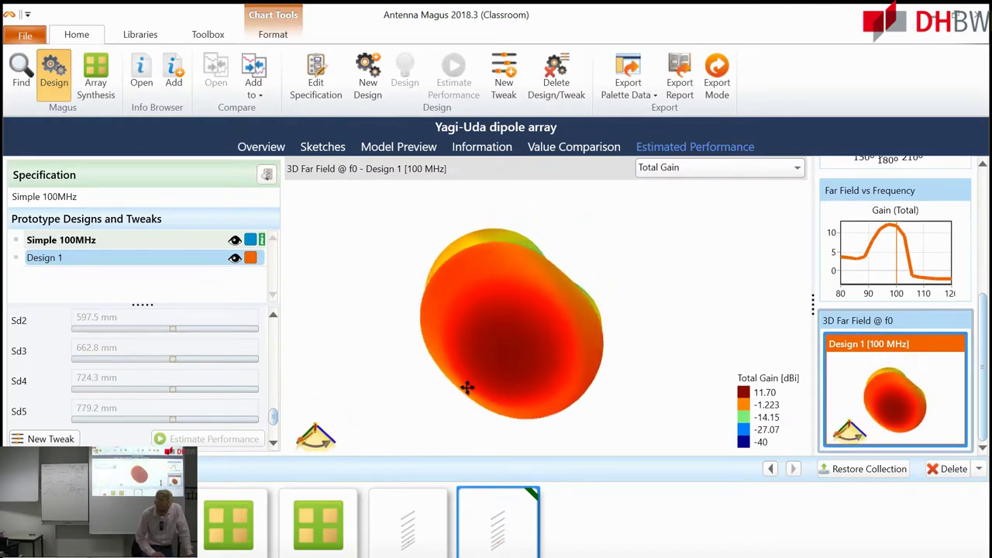
{"action": "left_click_drag", "start_coordinate": [532, 359], "coordinate": [398, 399]}
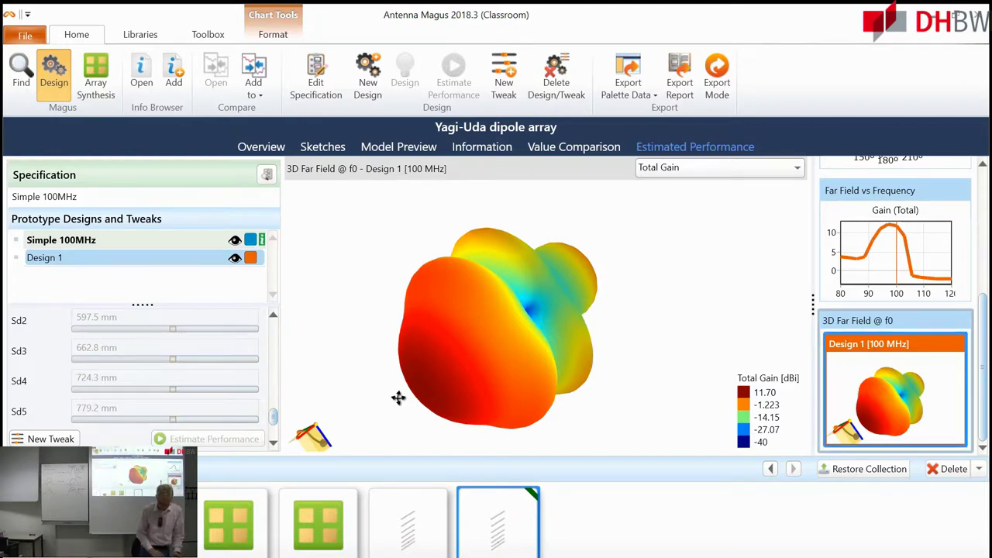
{"action": "left_click_drag", "start_coordinate": [499, 383], "coordinate": [592, 257]}
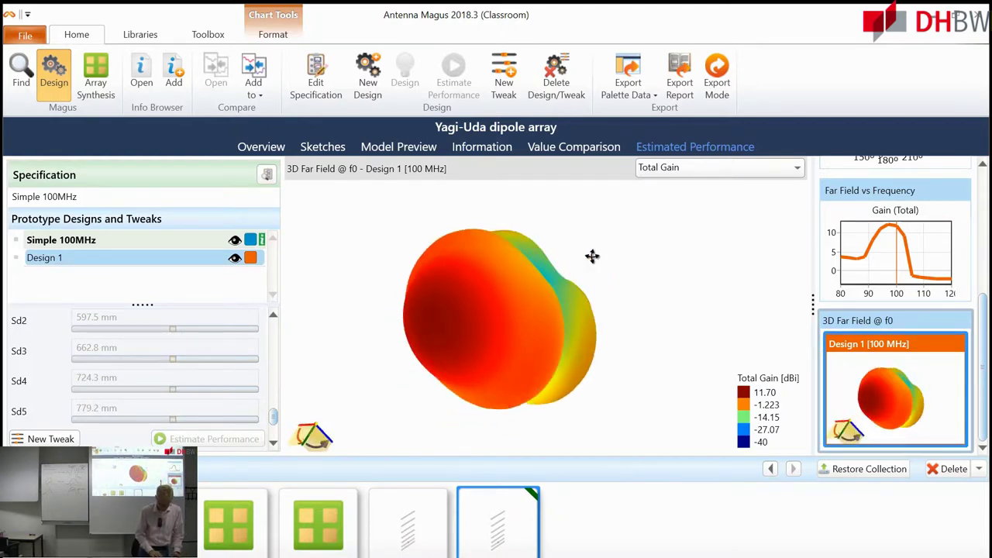
{"action": "left_click_drag", "start_coordinate": [538, 389], "coordinate": [460, 297]}
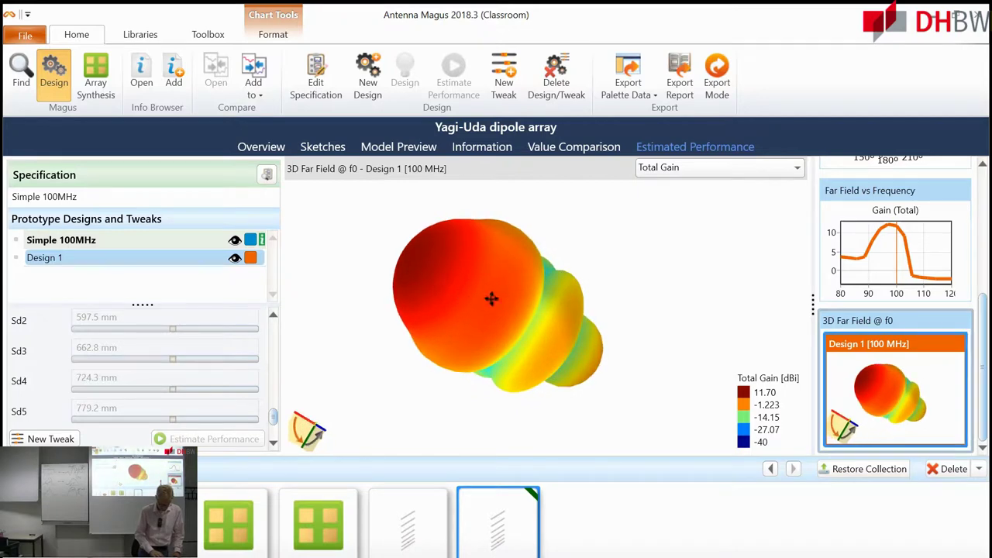
{"action": "left_click_drag", "start_coordinate": [520, 294], "coordinate": [425, 380]}
Switch to the RF-Engineering lecture notes and compare the Yagi-Uda design and gain tables with the pages on patterns and results.
{"action": "key", "text": "alt+Tab"}
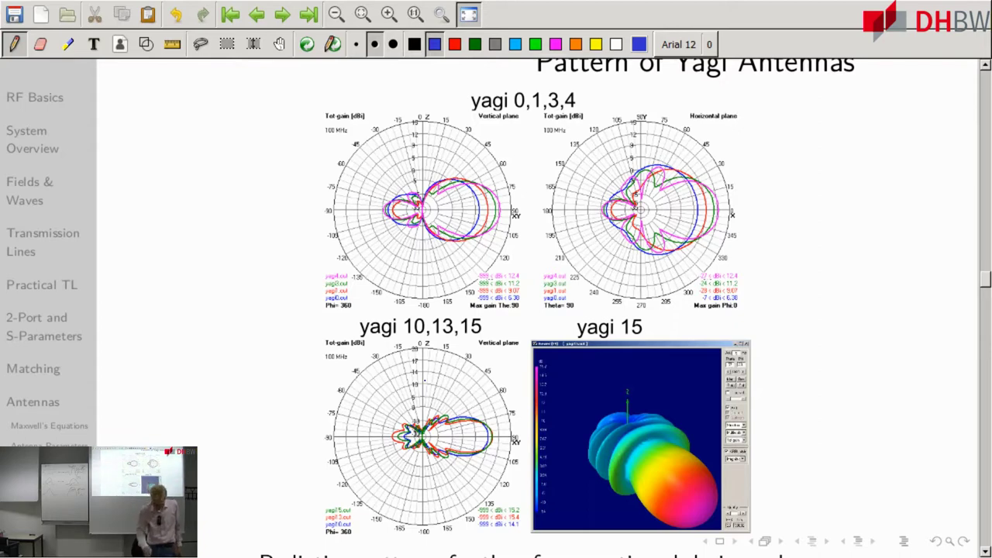
{"action": "scroll", "coordinate": [424, 379], "scroll_direction": "up", "scroll_amount": 6}
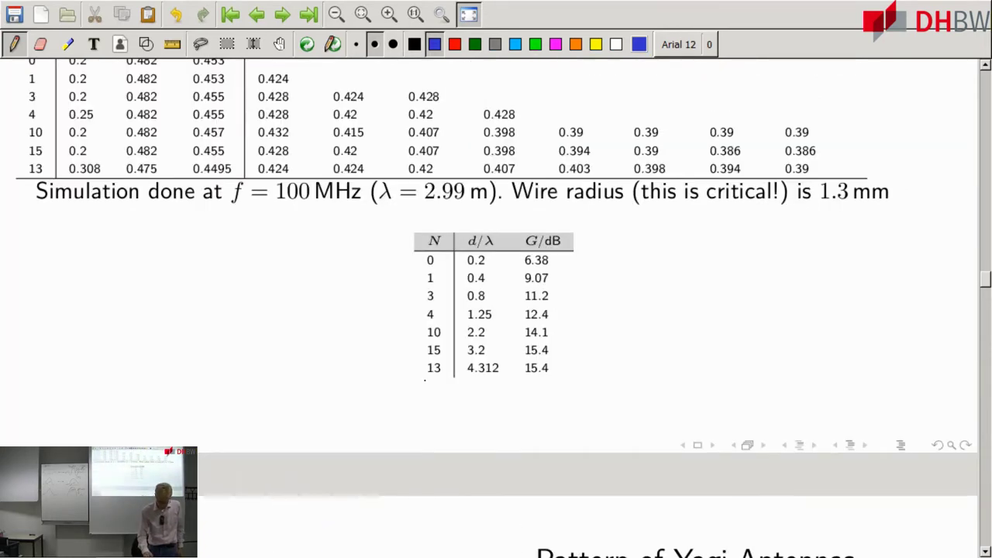
{"action": "scroll", "coordinate": [424, 380], "scroll_direction": "up", "scroll_amount": 3}
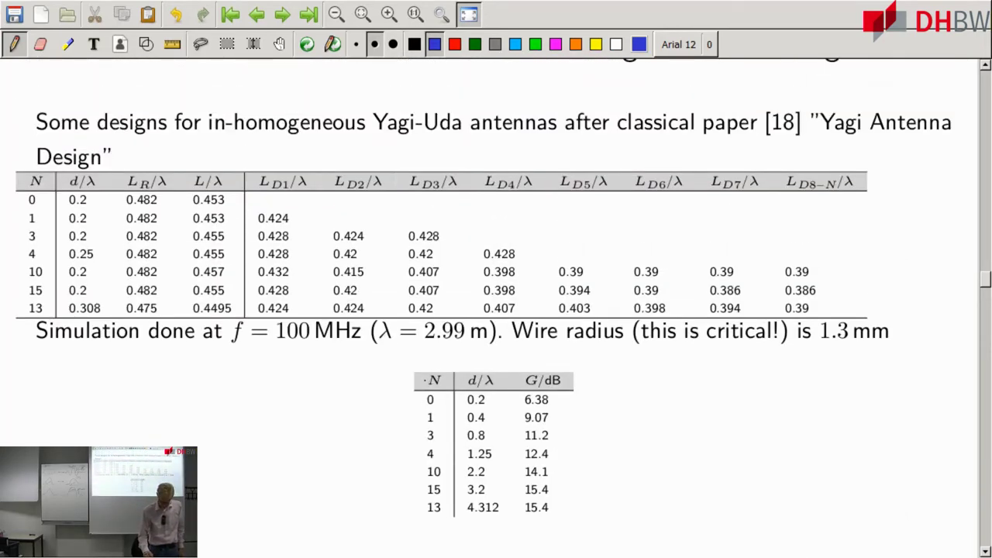
{"action": "scroll", "coordinate": [496, 310], "scroll_direction": "down", "scroll_amount": 8}
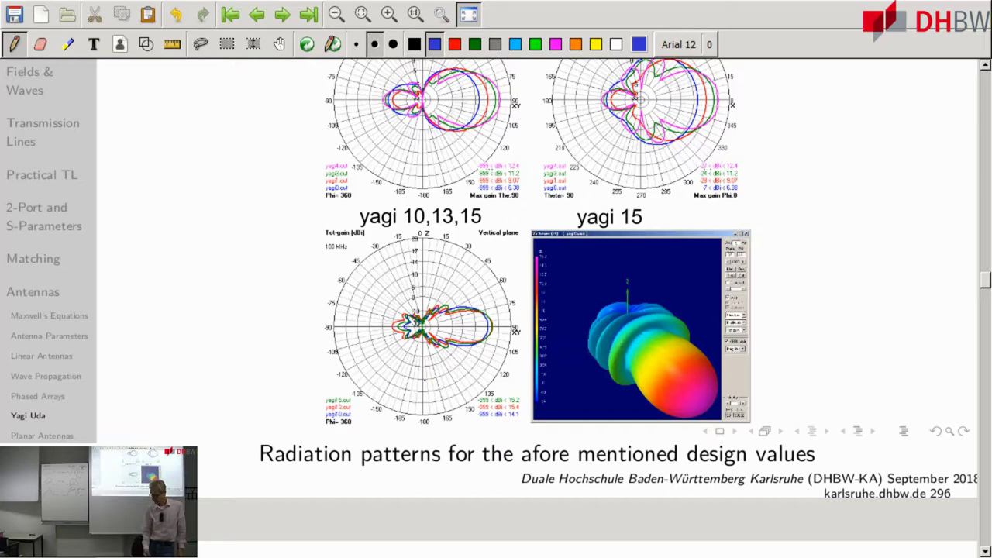
{"action": "scroll", "coordinate": [424, 380], "scroll_direction": "down", "scroll_amount": 5}
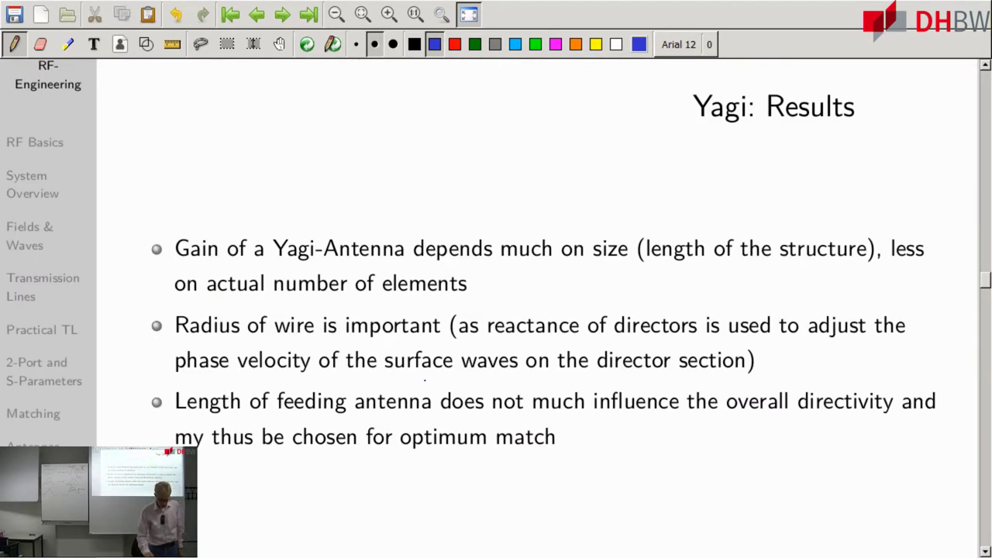
{"action": "scroll", "coordinate": [425, 381], "scroll_direction": "up", "scroll_amount": 8}
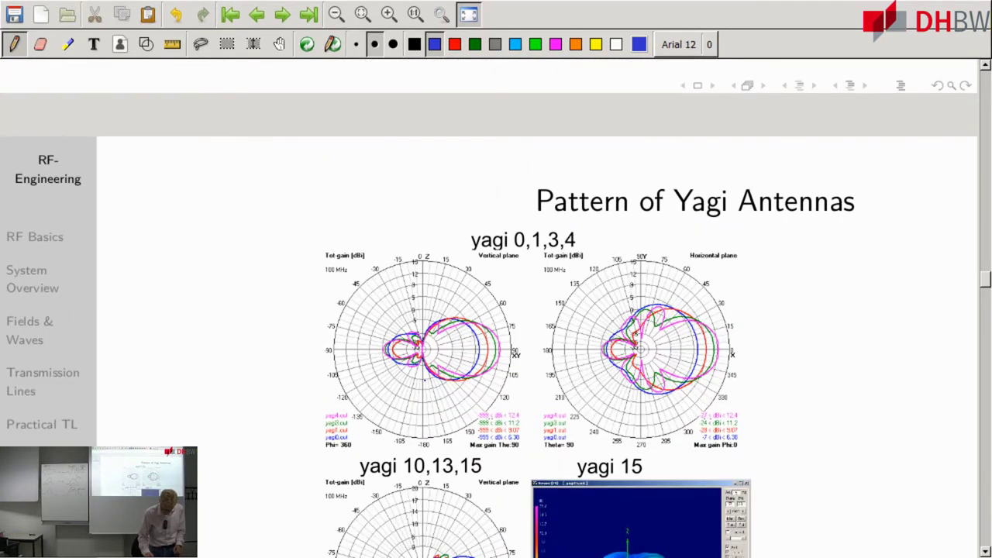
{"action": "scroll", "coordinate": [424, 380], "scroll_direction": "down", "scroll_amount": 3}
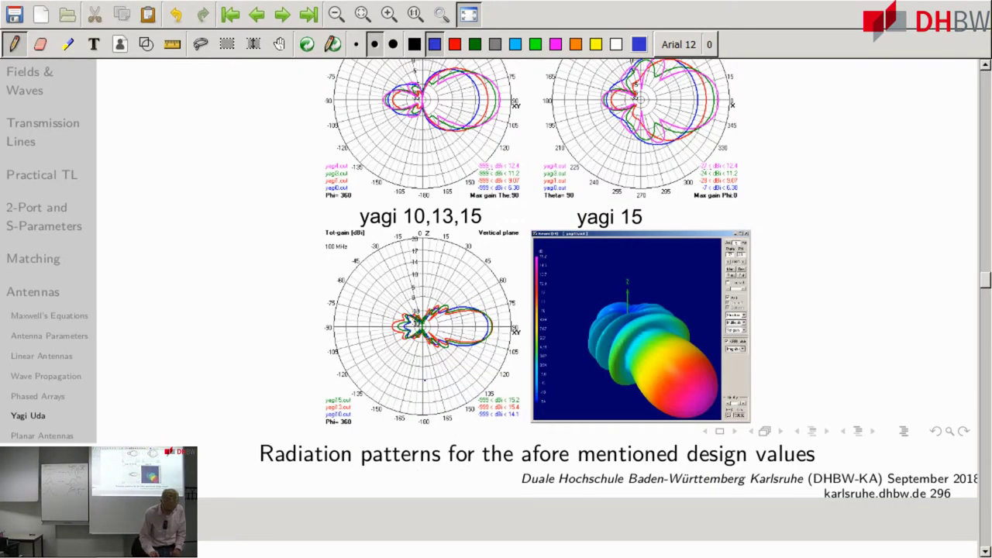
Examine the vertical-plane gain pattern of yagi 10, 13 and 15 and its gain legend in close-up.
{"action": "scroll", "coordinate": [424, 380], "scroll_direction": "up", "scroll_amount": 5}
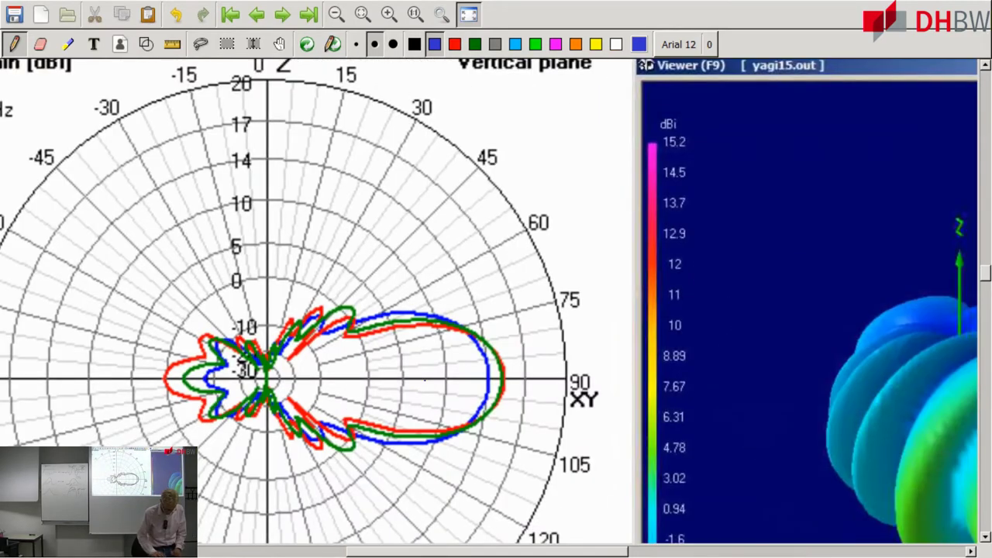
{"action": "scroll", "coordinate": [503, 425], "scroll_direction": "down", "scroll_amount": 3}
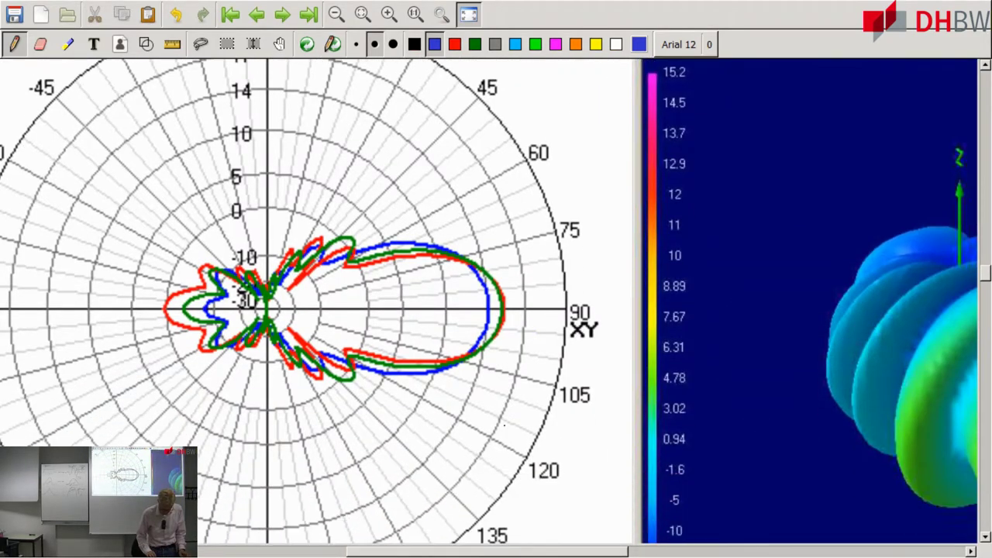
{"action": "scroll", "coordinate": [504, 425], "scroll_direction": "left", "scroll_amount": 3}
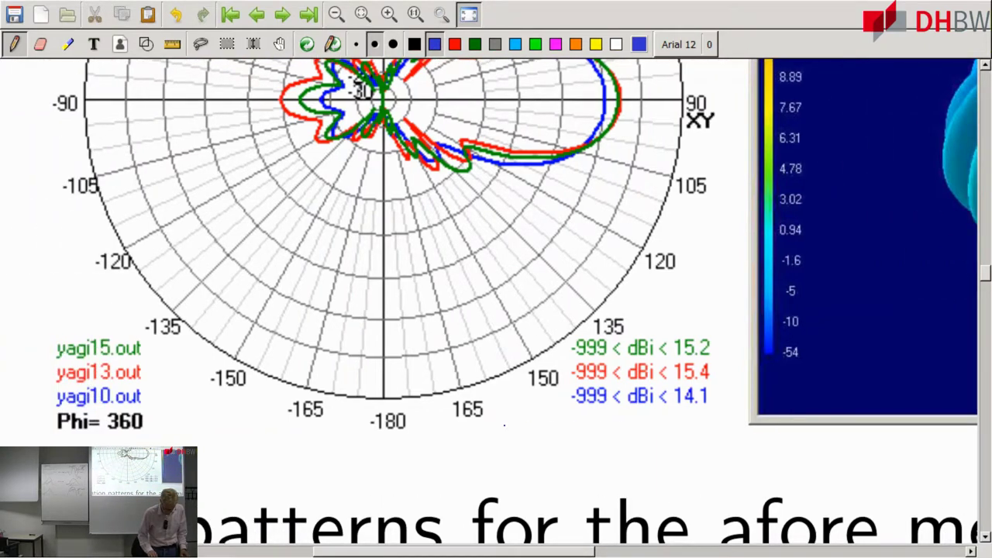
{"action": "scroll", "coordinate": [505, 425], "scroll_direction": "up", "scroll_amount": 1}
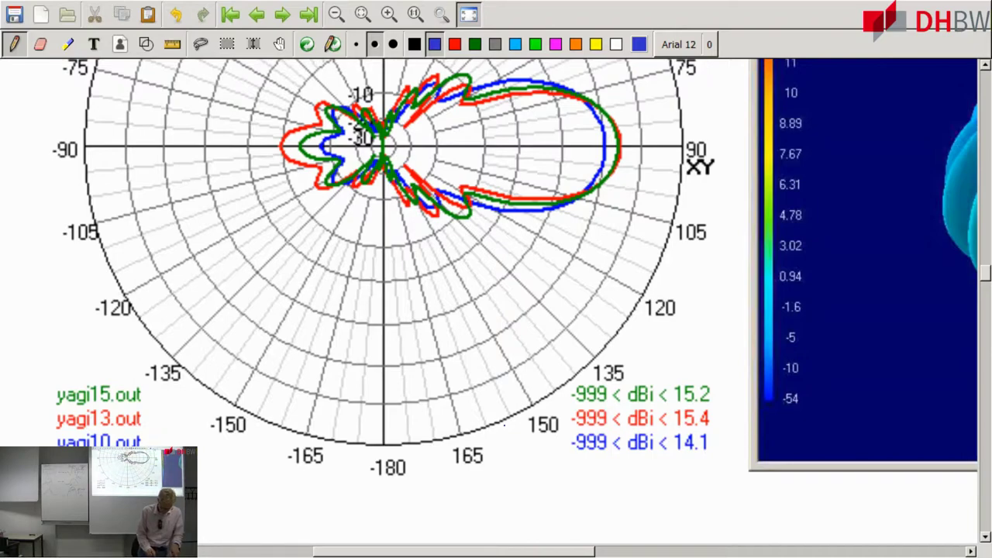
{"action": "scroll", "coordinate": [504, 425], "scroll_direction": "down", "scroll_amount": 3}
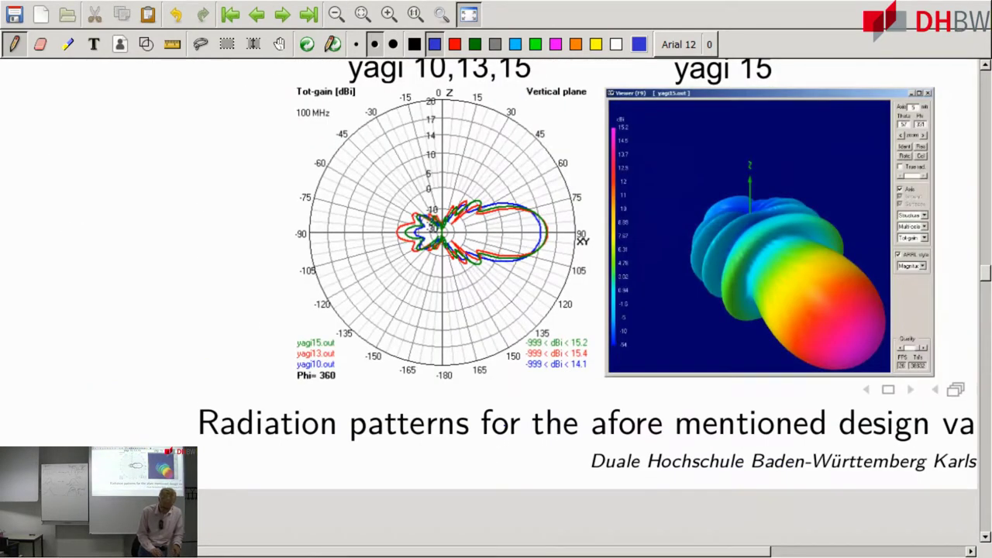
{"action": "scroll", "coordinate": [503, 425], "scroll_direction": "down", "scroll_amount": 2}
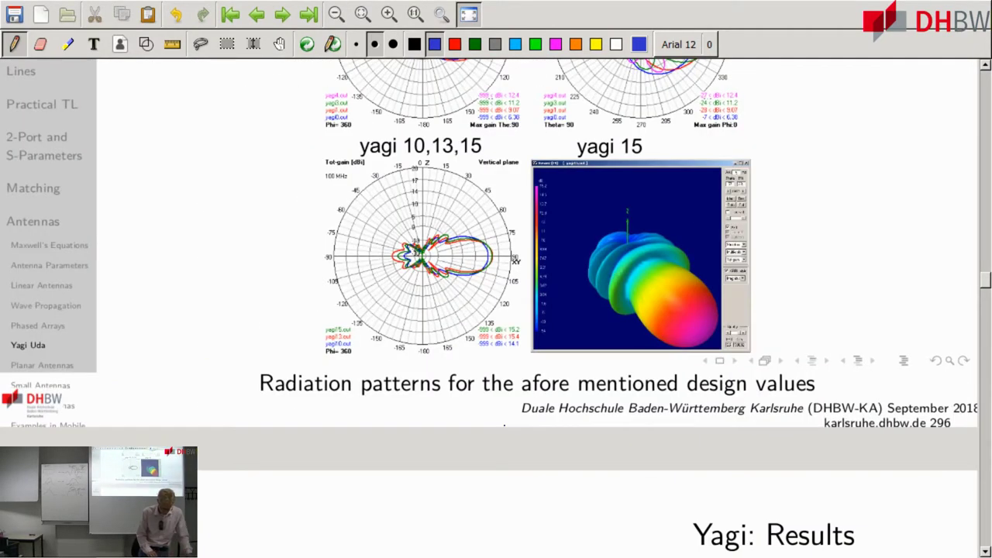
Read the "Yagi: Results" page of the lecture notes and continue to the "Planar Yagi" page.
{"action": "scroll", "coordinate": [504, 424], "scroll_direction": "down", "scroll_amount": 5}
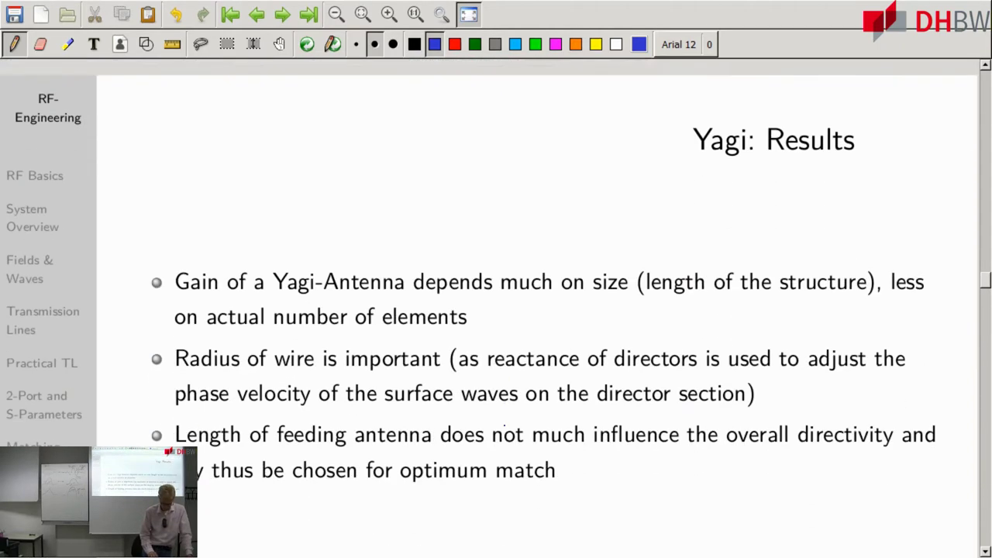
{"action": "scroll", "coordinate": [505, 425], "scroll_direction": "down", "scroll_amount": 3}
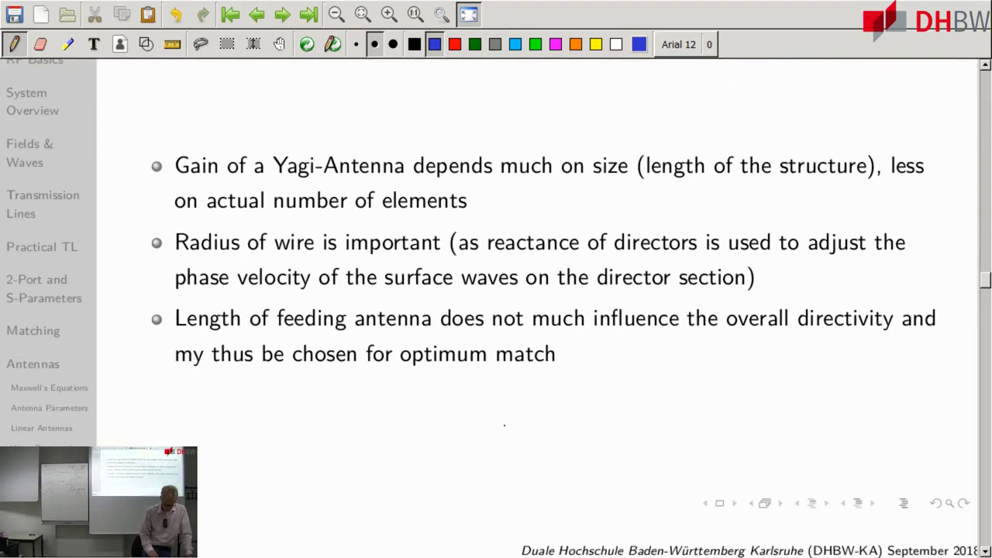
{"action": "scroll", "coordinate": [504, 425], "scroll_direction": "down", "scroll_amount": 5}
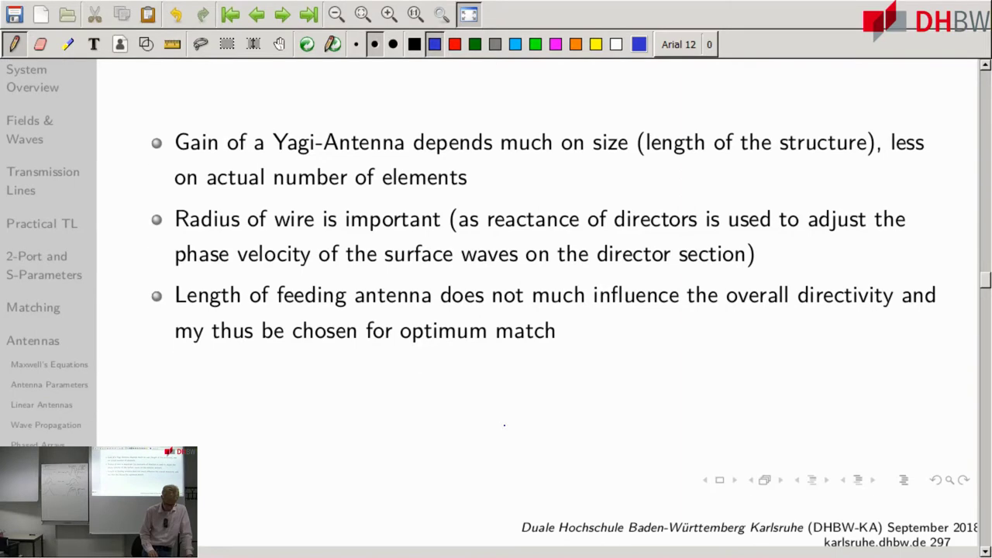
{"action": "scroll", "coordinate": [504, 425], "scroll_direction": "down", "scroll_amount": 10}
{"action": "scroll", "coordinate": [504, 425], "scroll_direction": "down", "scroll_amount": 3}
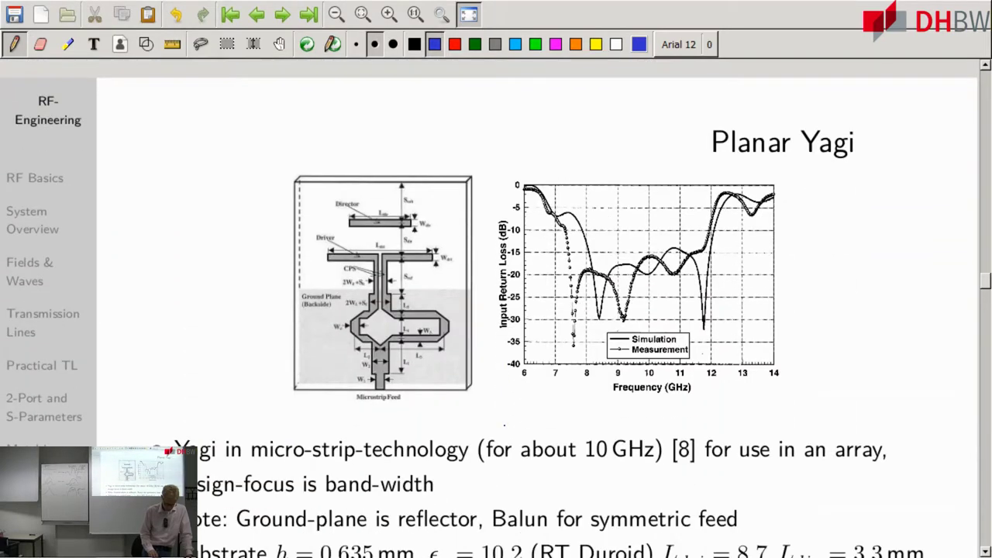
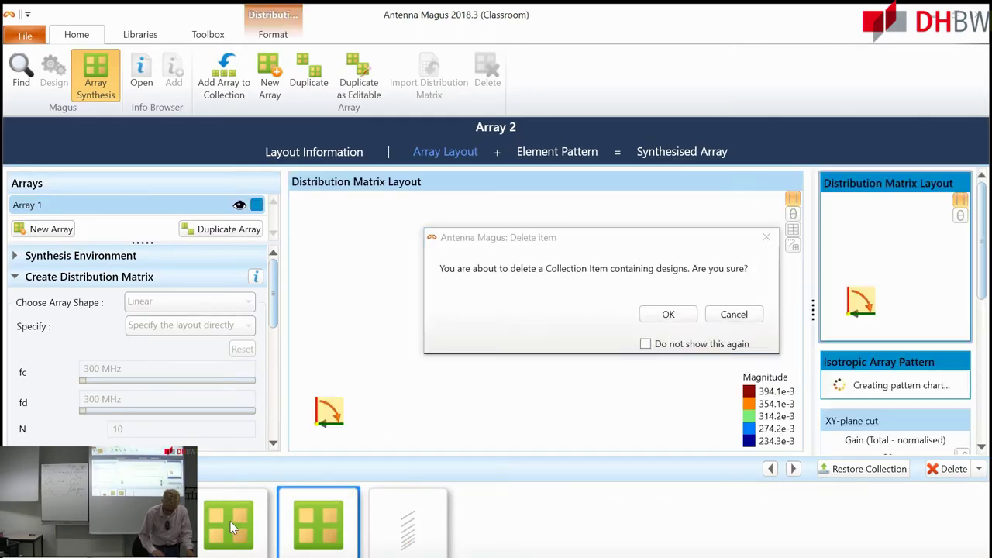
Delete the remaining arrays and the Yagi-Uda dipole array from the collection.
{"action": "left_click", "coordinate": [667, 316]}
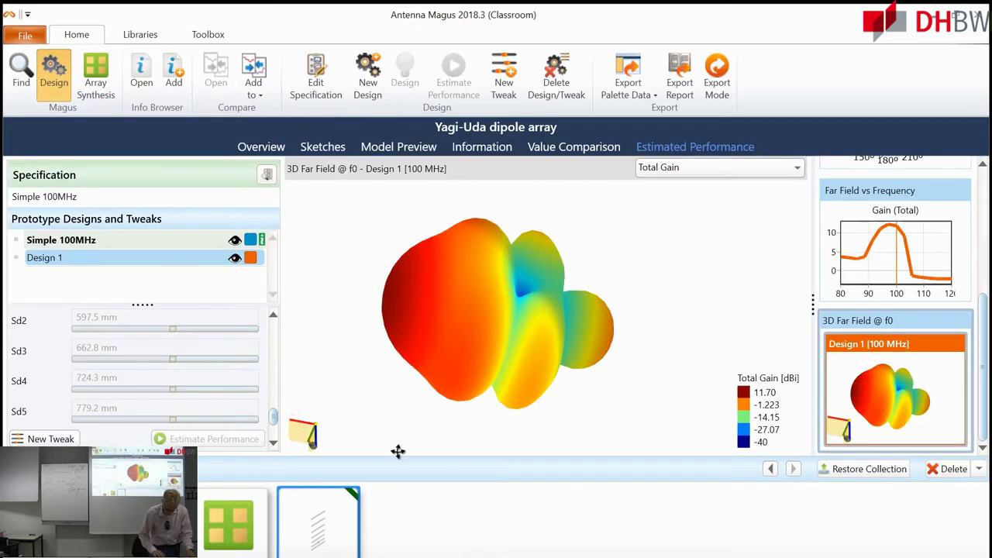
{"action": "mouse_move", "coordinate": [239, 529]}
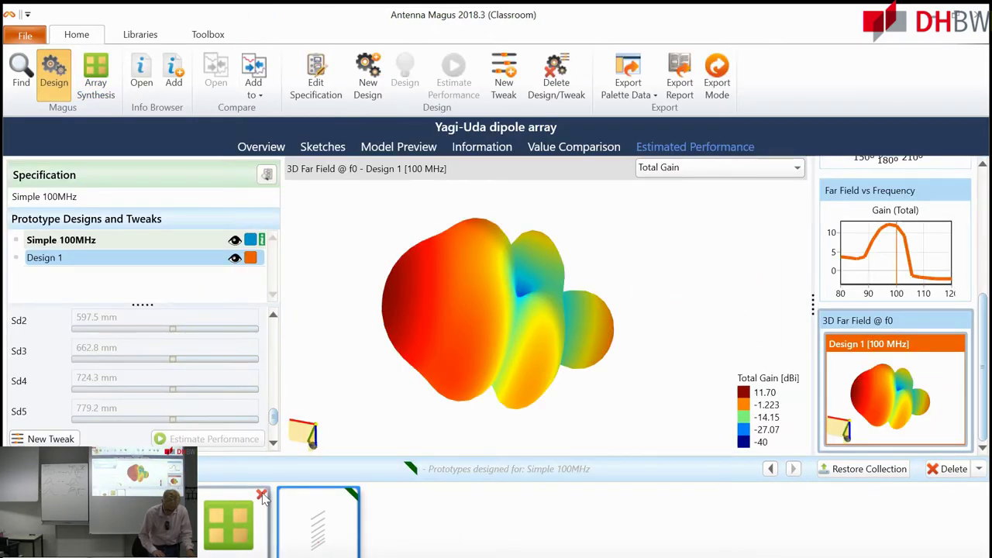
{"action": "left_click", "coordinate": [262, 495]}
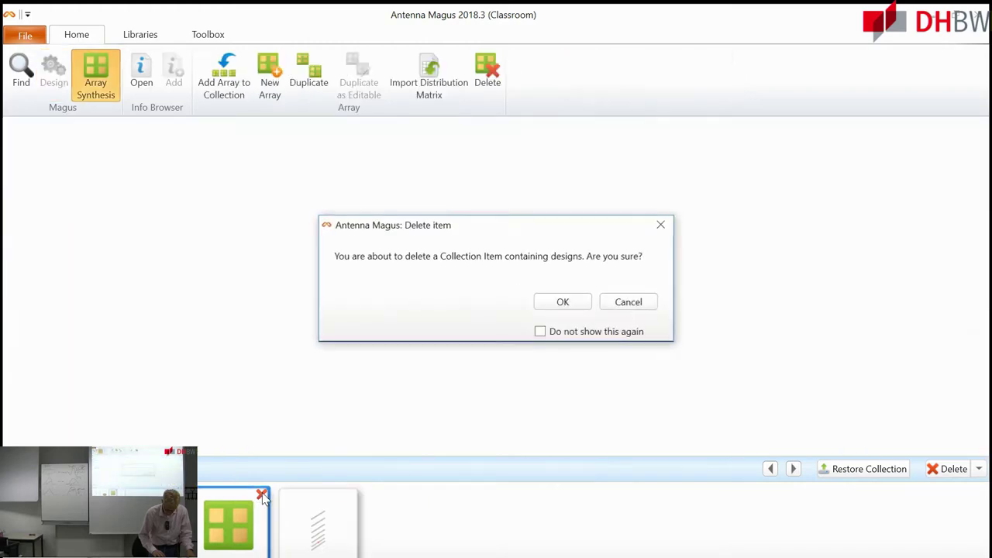
{"action": "left_click", "coordinate": [563, 303]}
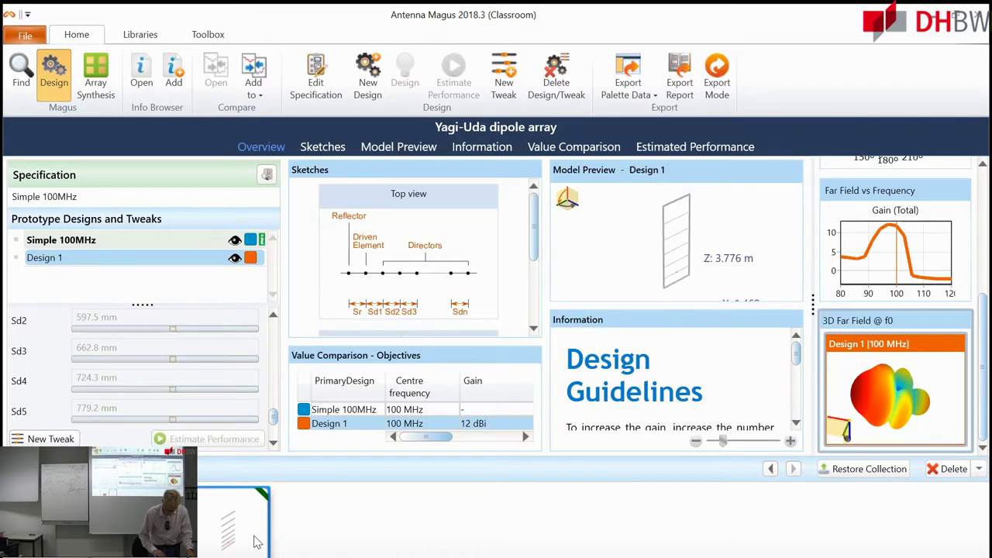
{"action": "mouse_move", "coordinate": [249, 500]}
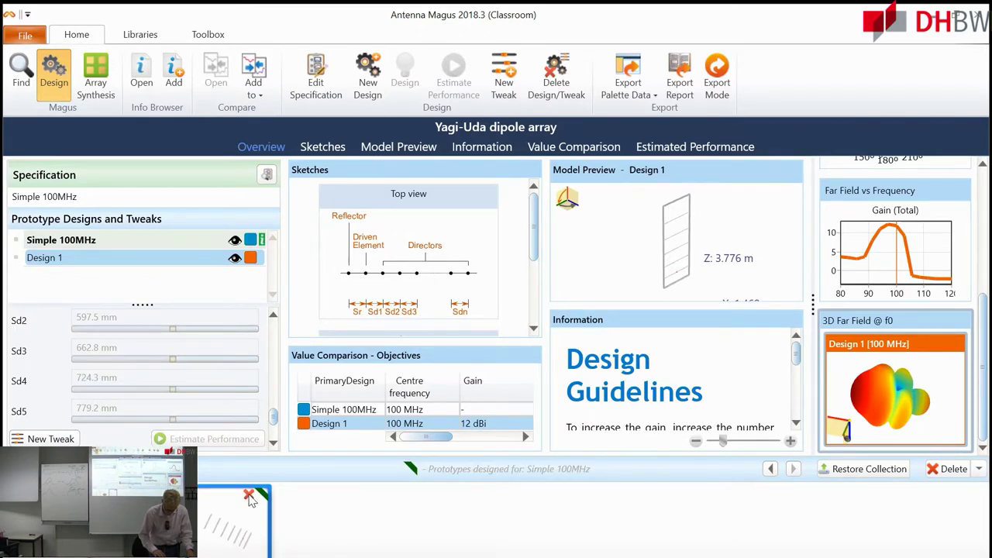
{"action": "left_click", "coordinate": [248, 497]}
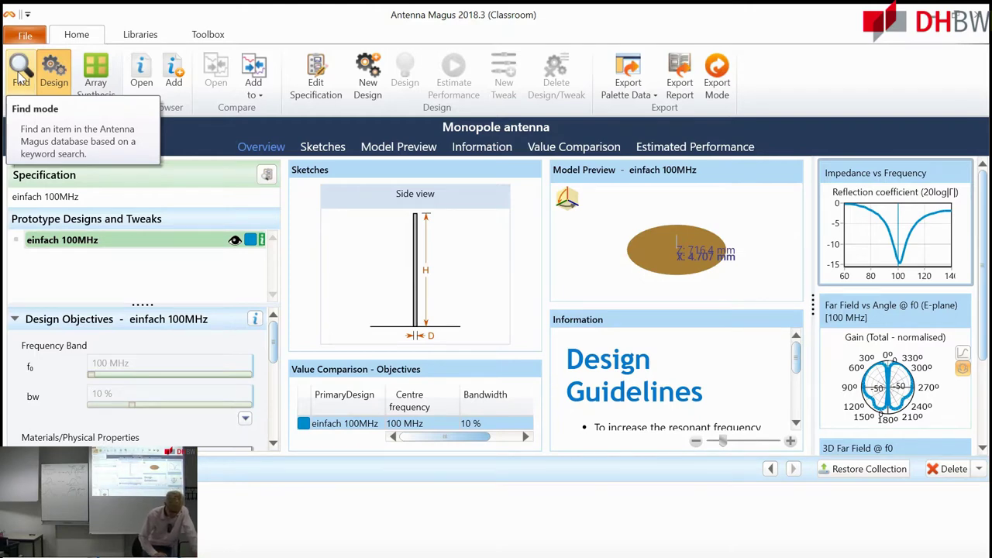
Start a search for a new antenna based on a new custom specification.
{"action": "left_click", "coordinate": [26, 37]}
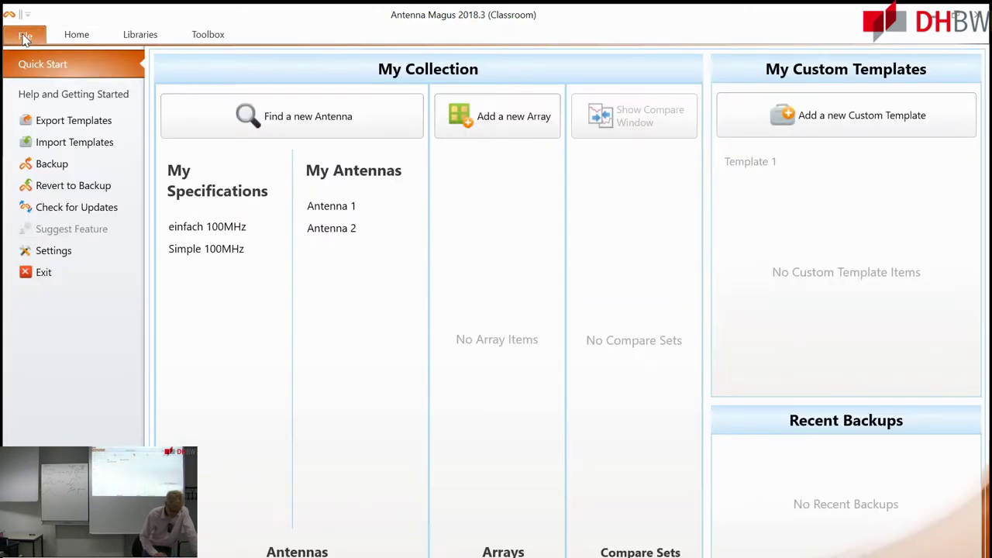
{"action": "left_click", "coordinate": [303, 108]}
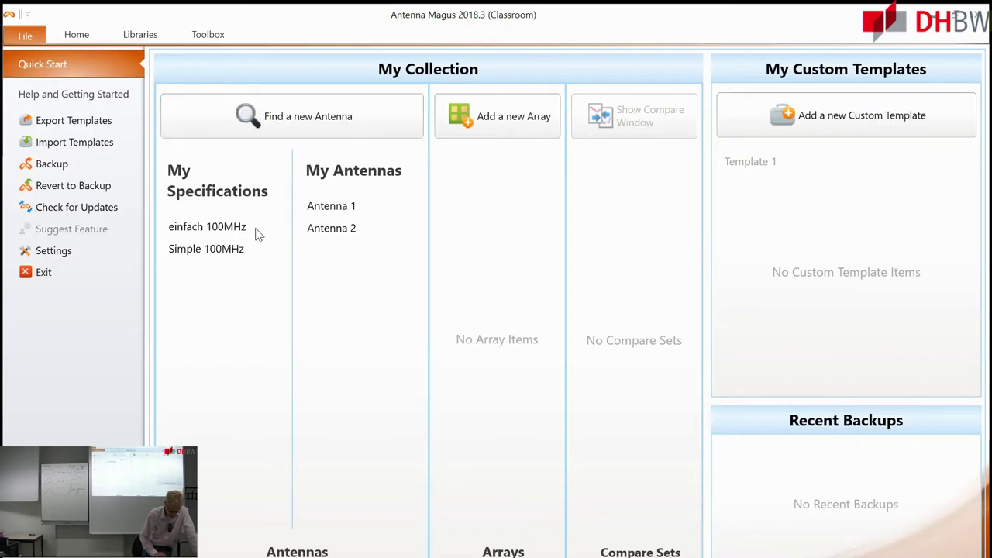
{"action": "left_click", "coordinate": [302, 114]}
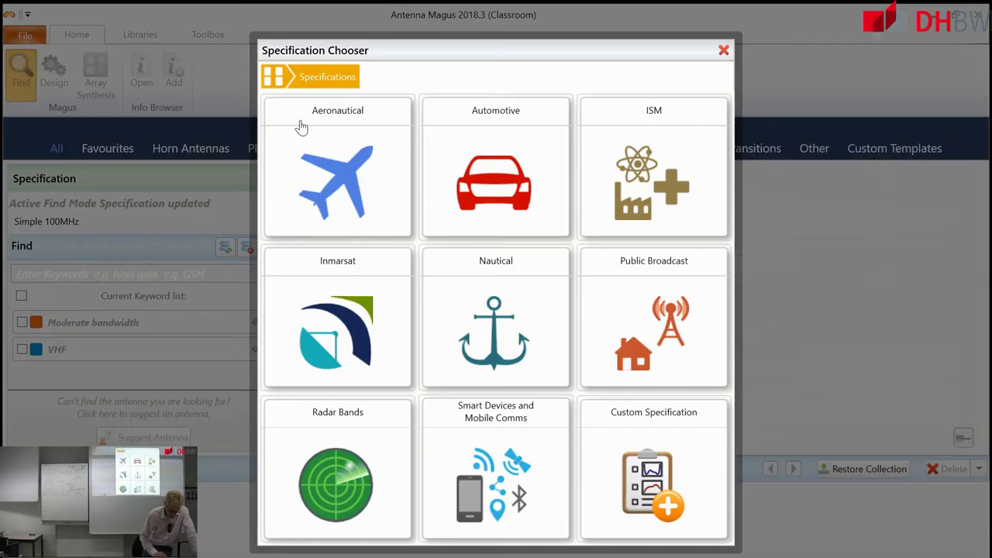
{"action": "left_click", "coordinate": [629, 476]}
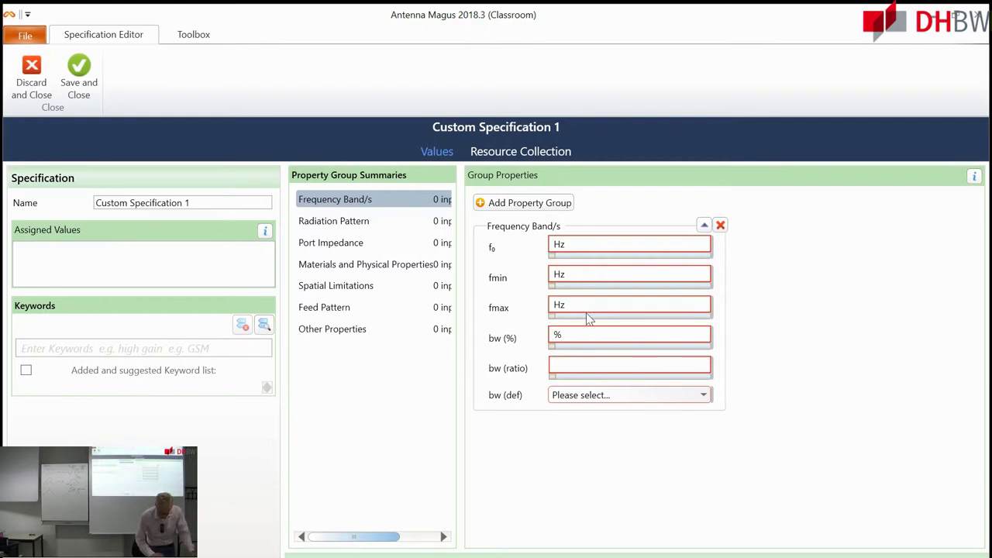
Set the specification's centre frequency to 10 GHz, minimum to 9.9 GHz and maximum to 10.1 GHz, and save it.
{"action": "left_click", "coordinate": [559, 246]}
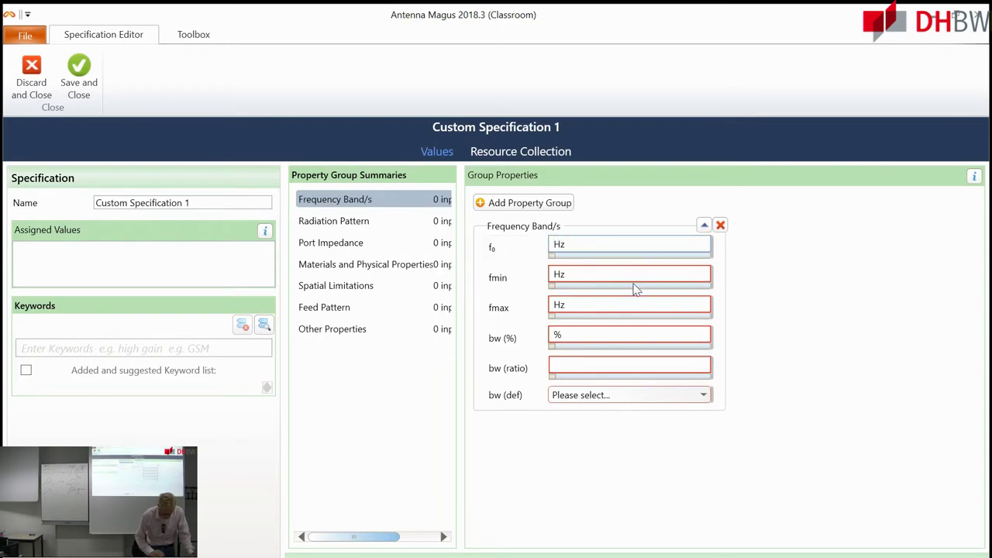
{"action": "type", "text": "10G"}
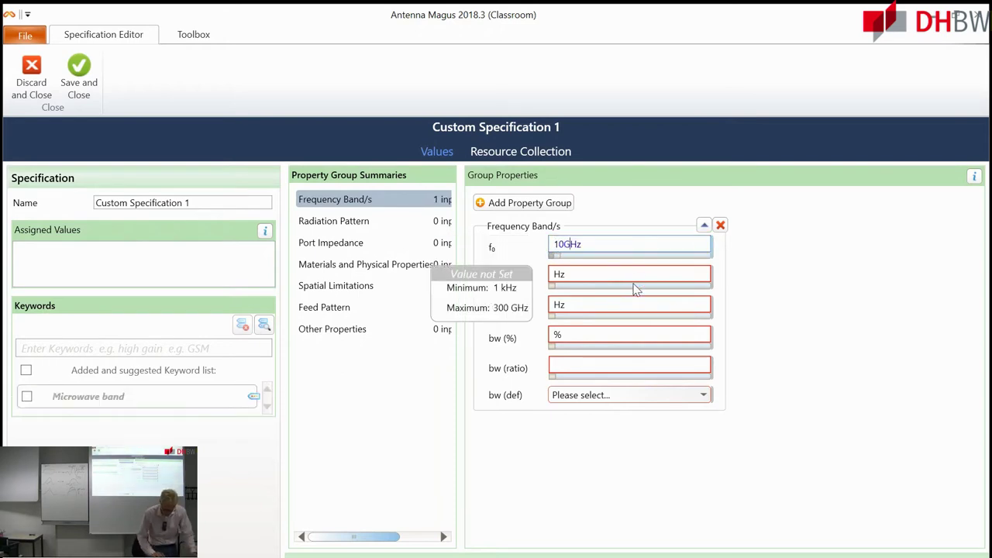
{"action": "left_click", "coordinate": [611, 274]}
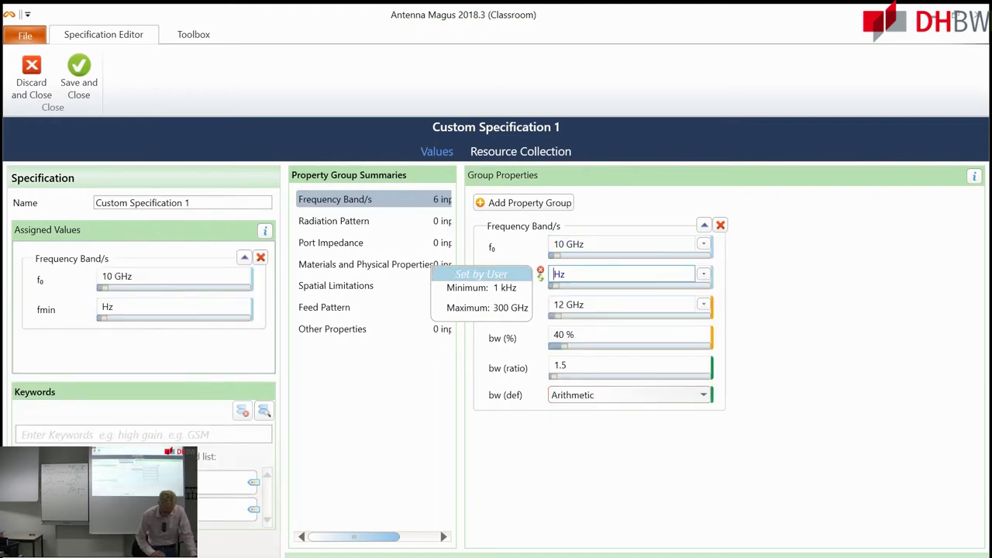
{"action": "type", "text": "9.9"}
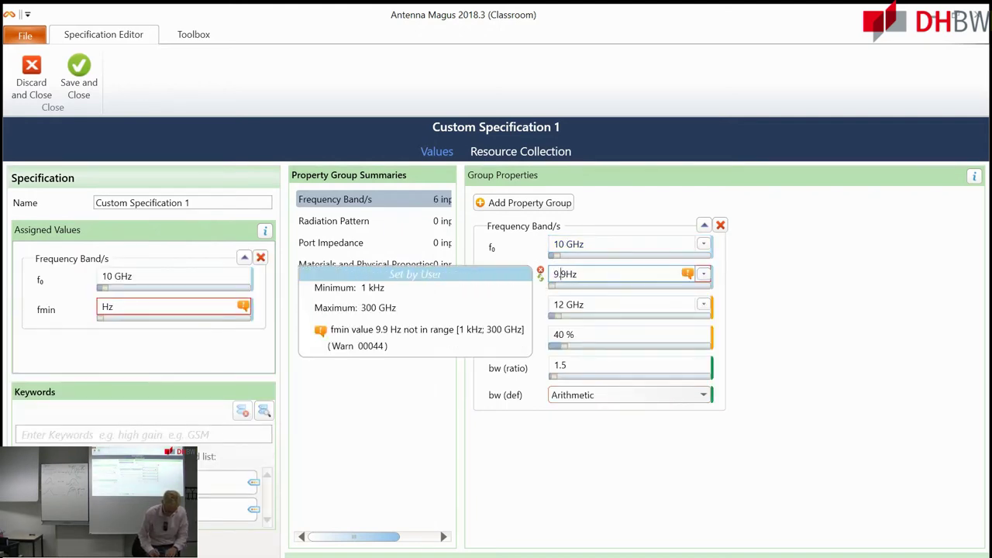
{"action": "type", "text": "G"}
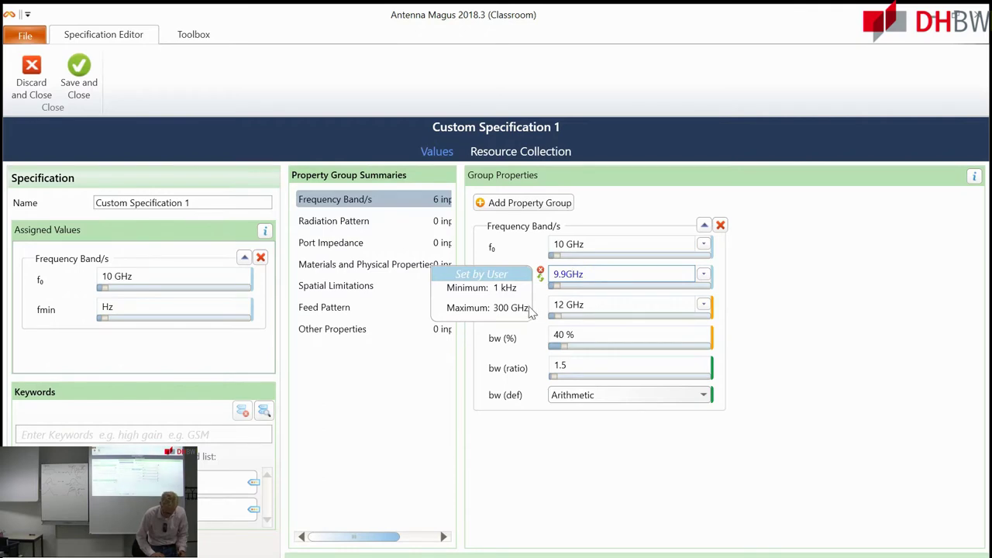
{"action": "key", "text": "Tab"}
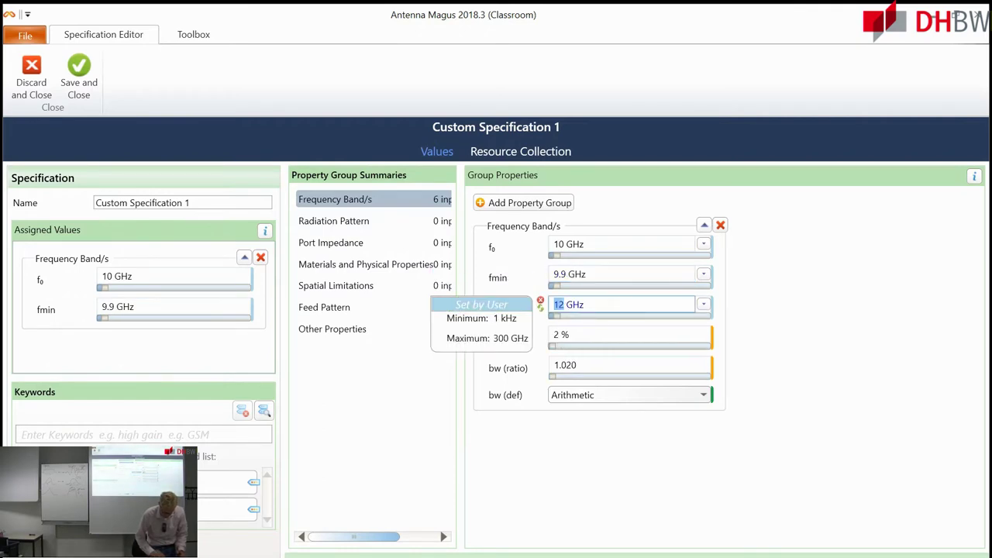
{"action": "type", "text": "10.1"}
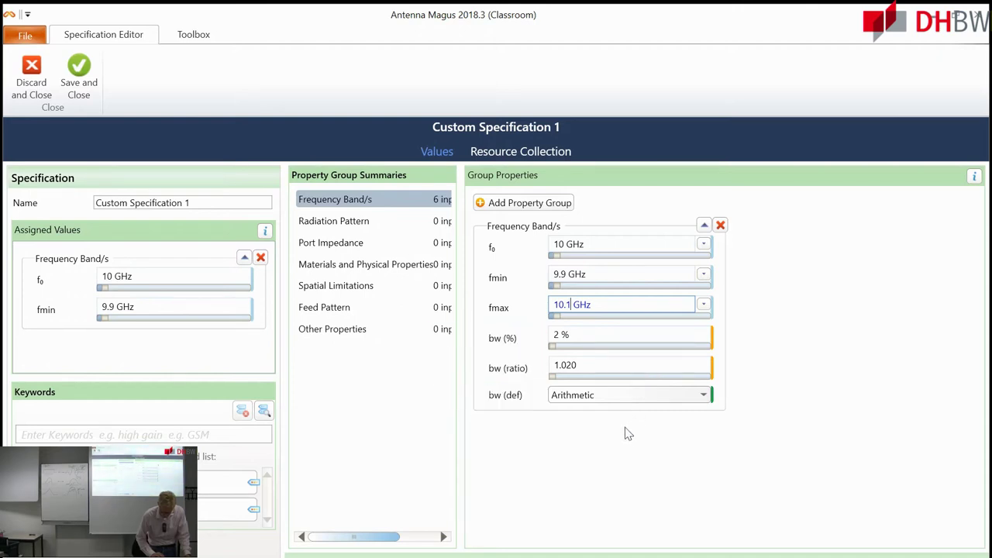
{"action": "key", "text": "Return"}
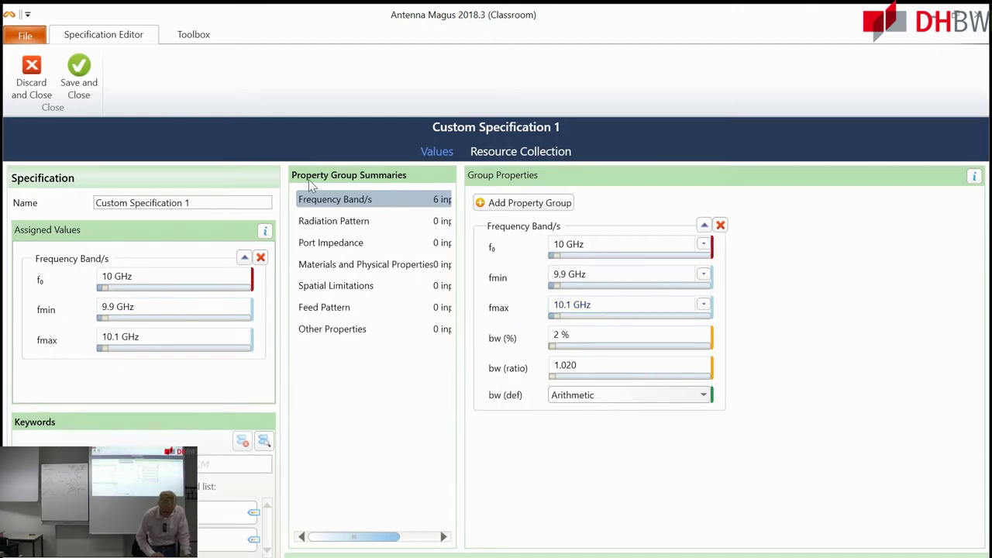
{"action": "left_click", "coordinate": [81, 70]}
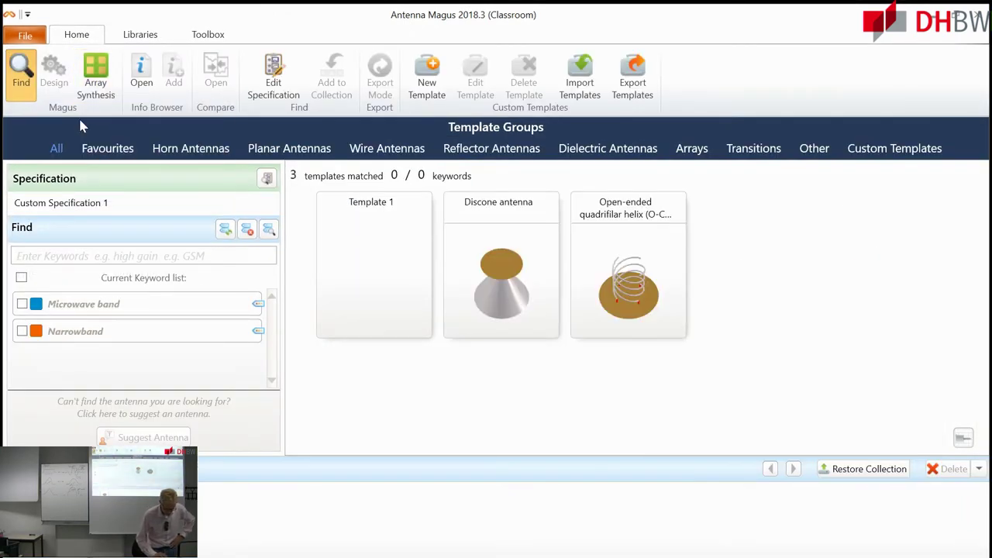
Rename Custom Specification 1 in the specification library to "Simple 10GHz", save it and return to the antenna search.
{"action": "left_click", "coordinate": [137, 36]}
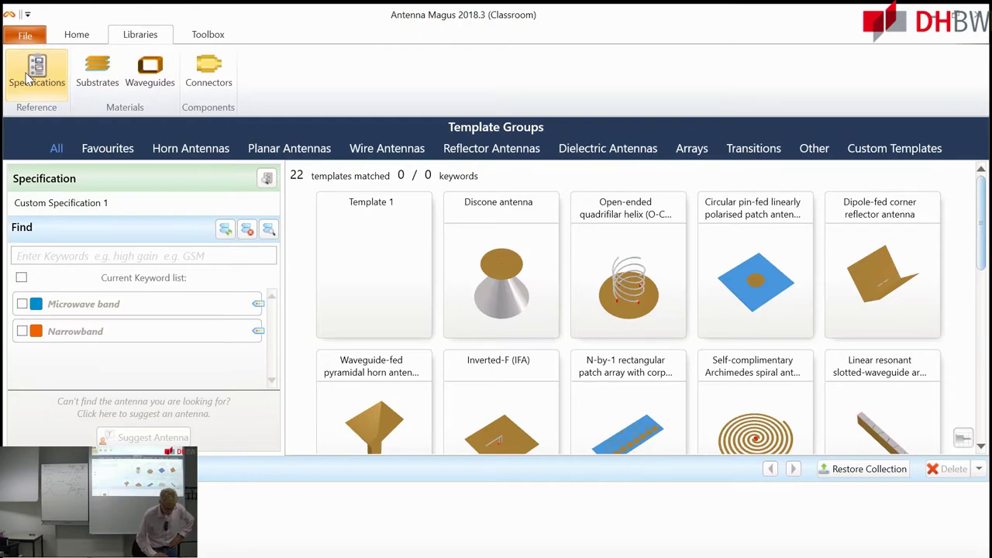
{"action": "left_click", "coordinate": [38, 70]}
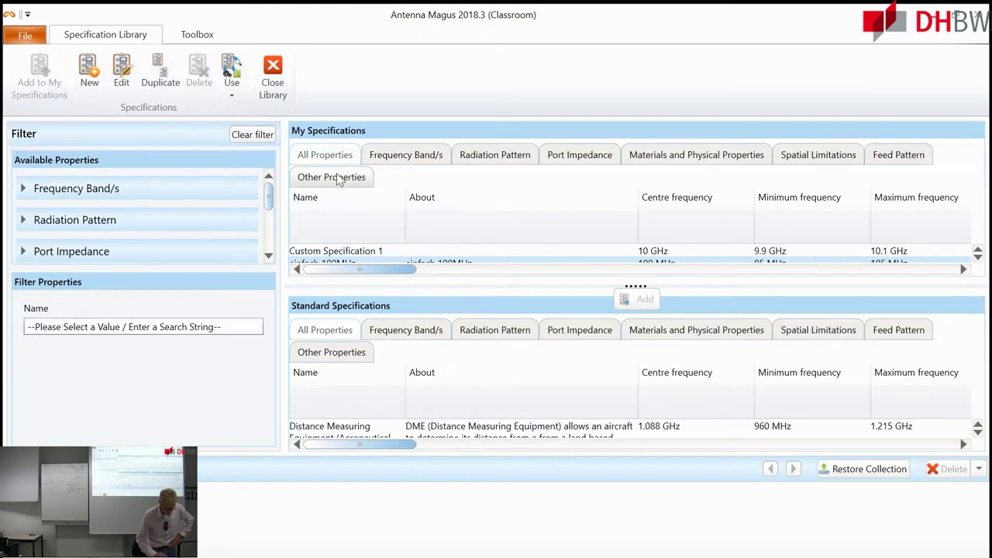
{"action": "left_click", "coordinate": [122, 75]}
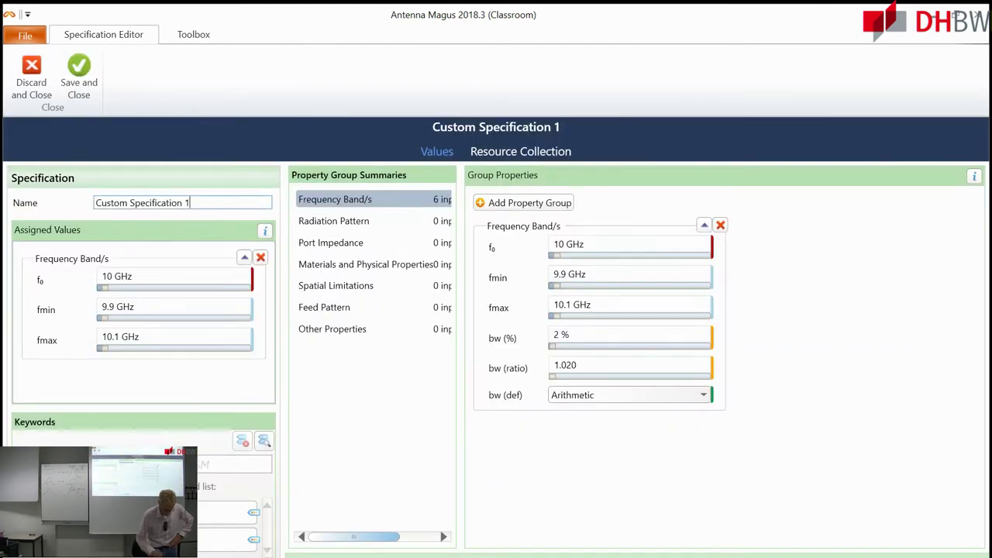
{"action": "key", "text": "BackSpace"}
{"action": "key", "text": "BackSpace"}
{"action": "key", "text": "BackSpace"}
{"action": "key", "text": "BackSpace"}
{"action": "key", "text": "BackSpace"}
{"action": "key", "text": "BackSpace"}
{"action": "key", "text": "BackSpace"}
{"action": "key", "text": "BackSpace"}
{"action": "key", "text": "BackSpace"}
{"action": "key", "text": "BackSpace"}
{"action": "key", "text": "BackSpace"}
{"action": "key", "text": "BackSpace"}
{"action": "key", "text": "BackSpace"}
{"action": "key", "text": "BackSpace"}
{"action": "key", "text": "BackSpace"}
{"action": "key", "text": "BackSpace"}
{"action": "key", "text": "BackSpace"}
{"action": "key", "text": "BackSpace"}
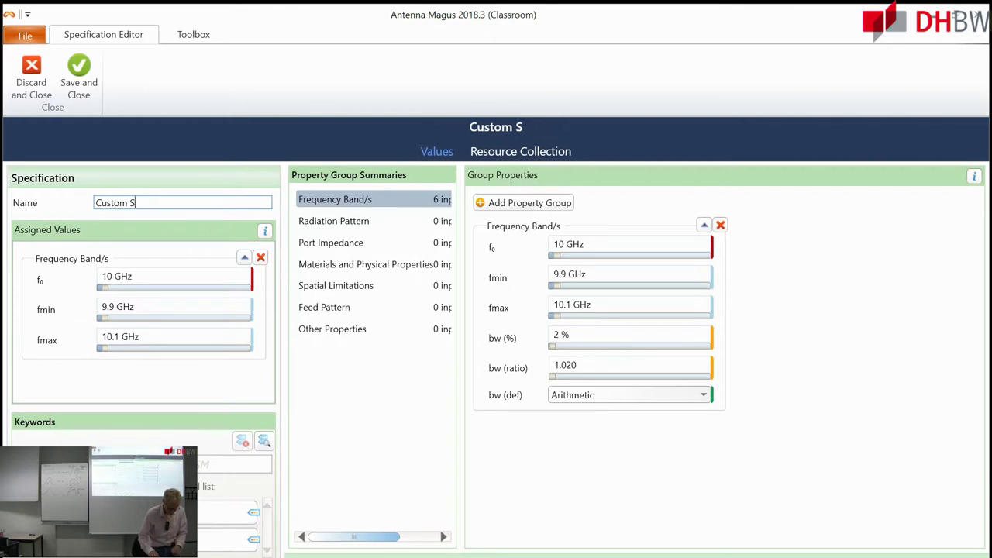
{"action": "key", "text": "BackSpace"}
{"action": "key", "text": "BackSpace"}
{"action": "key", "text": "BackSpace"}
{"action": "key", "text": "BackSpace"}
{"action": "type", "text": "Simple 10"}
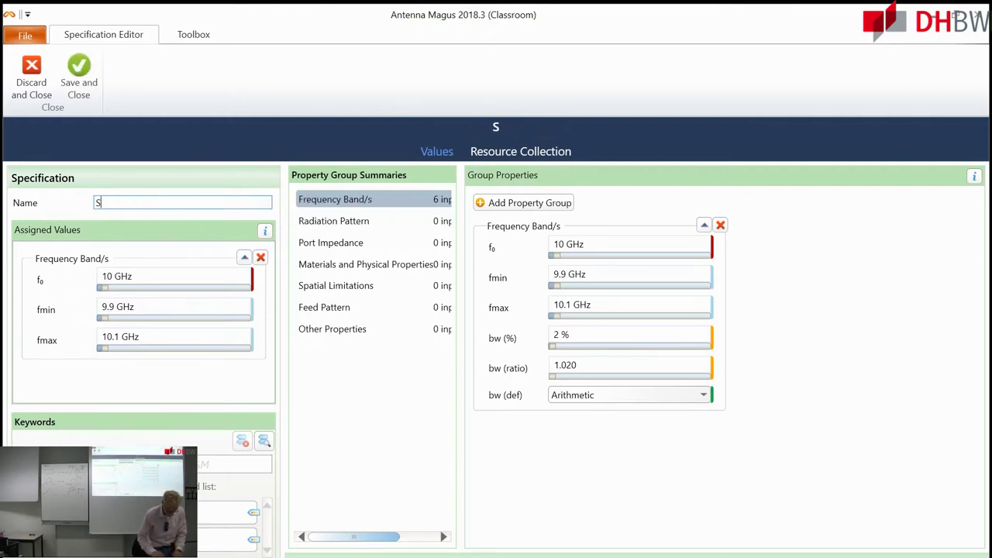
{"action": "type", "text": "GHz"}
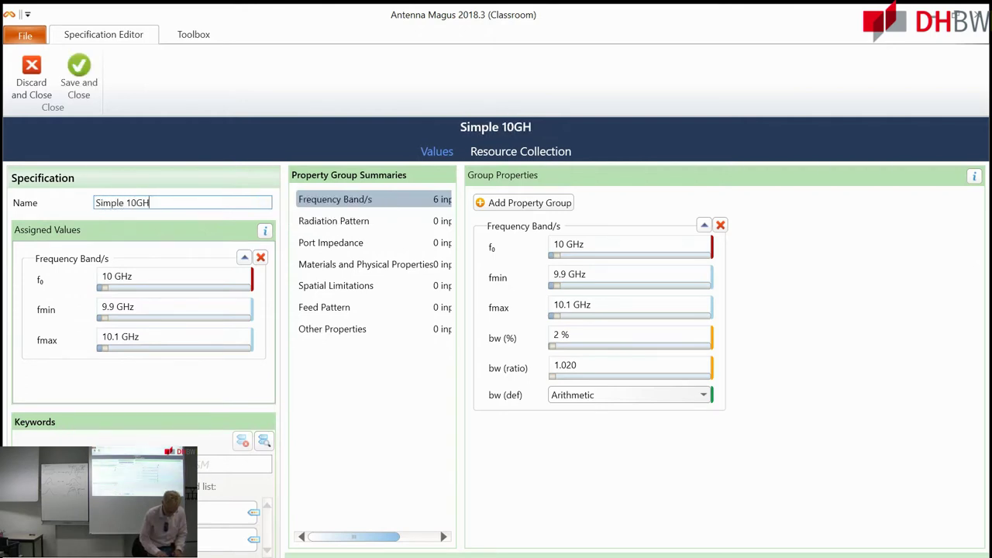
{"action": "left_click", "coordinate": [85, 74]}
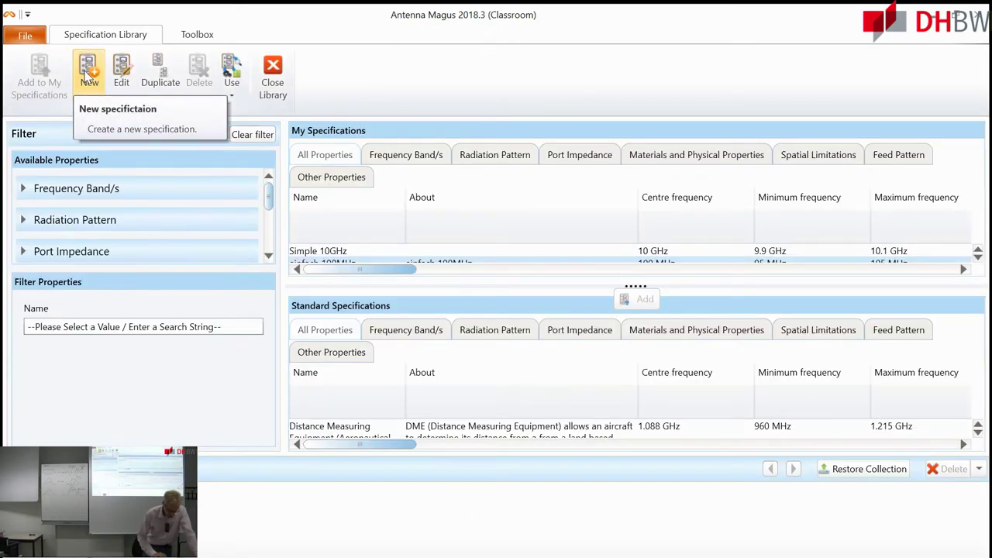
{"action": "left_click", "coordinate": [272, 76]}
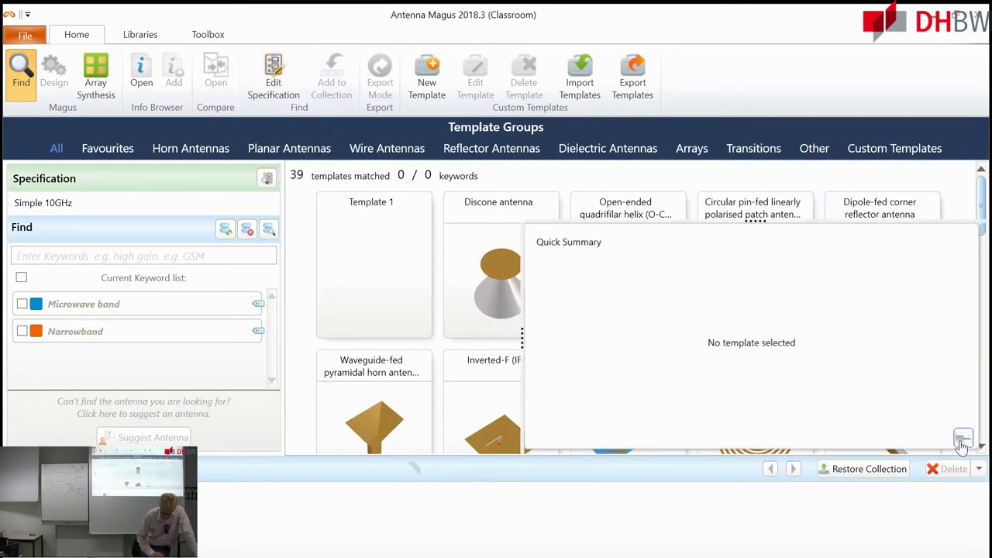
Find the Rectangular edge-fed patch antenna among all templates and start a design of it from the Simple 10GHz specification.
{"action": "mouse_move", "coordinate": [961, 442]}
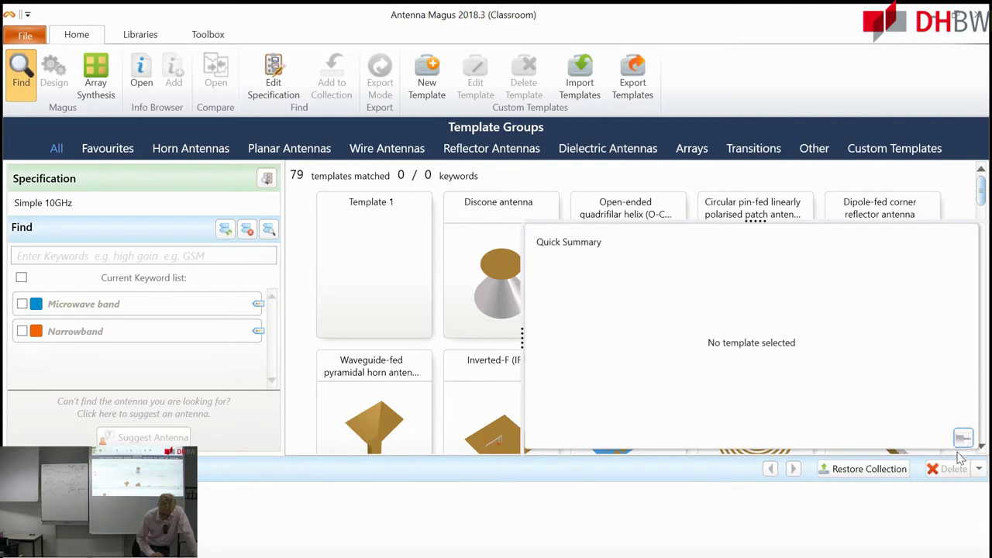
{"action": "left_click", "coordinate": [981, 450]}
{"action": "left_click", "coordinate": [981, 450]}
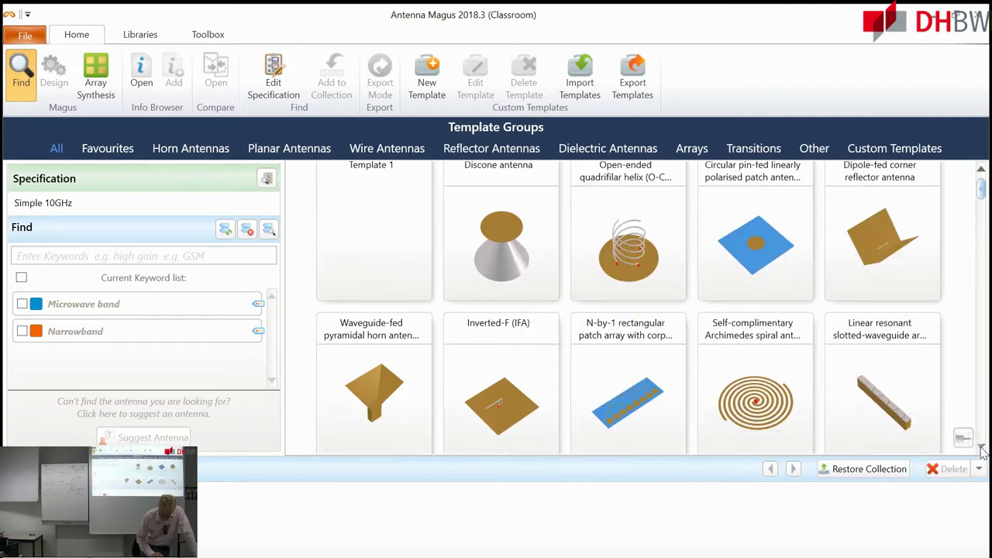
{"action": "left_click", "coordinate": [981, 449]}
{"action": "left_click", "coordinate": [981, 449]}
{"action": "left_click", "coordinate": [981, 449]}
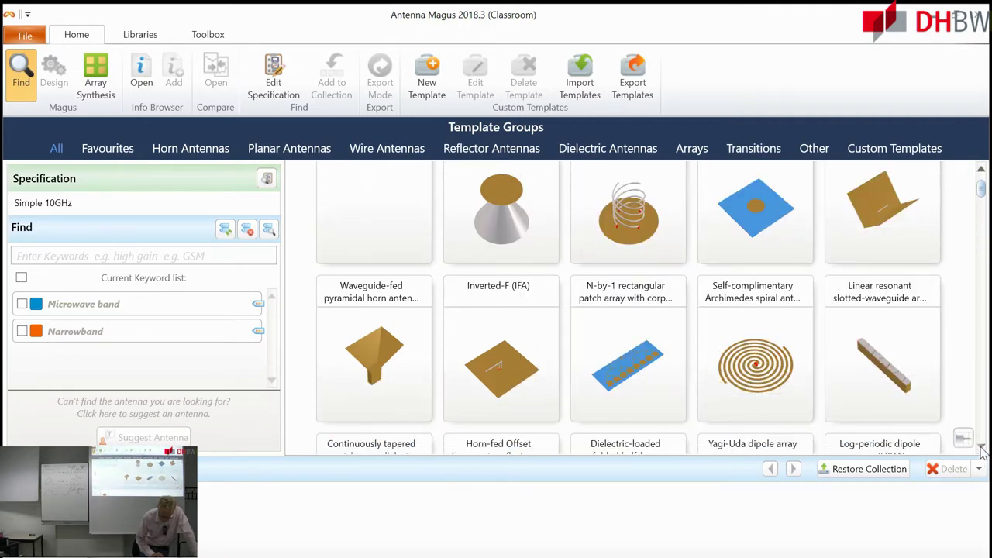
{"action": "left_click", "coordinate": [981, 449]}
{"action": "left_click", "coordinate": [981, 450]}
{"action": "left_click", "coordinate": [981, 449]}
{"action": "left_click", "coordinate": [982, 450]}
{"action": "left_click", "coordinate": [981, 450]}
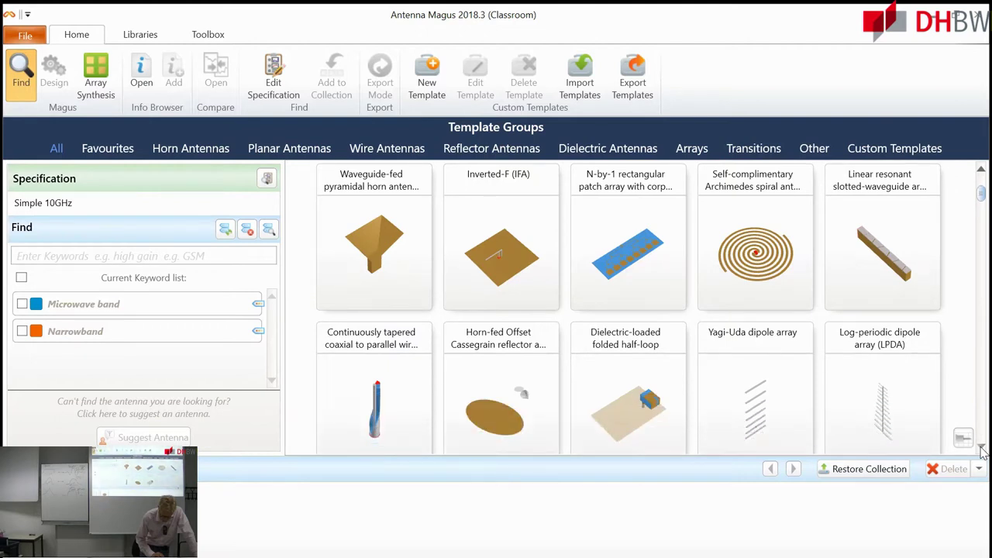
{"action": "left_click", "coordinate": [981, 450]}
{"action": "left_click", "coordinate": [981, 449]}
{"action": "left_click", "coordinate": [982, 450]}
{"action": "left_click", "coordinate": [982, 449]}
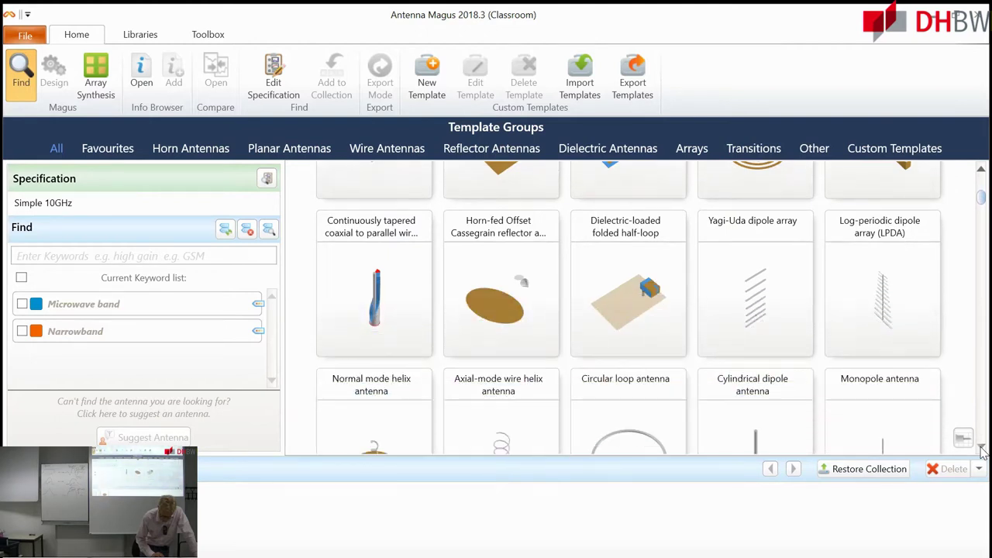
{"action": "left_click", "coordinate": [982, 450]}
{"action": "left_click", "coordinate": [981, 450]}
{"action": "left_click", "coordinate": [981, 449]}
{"action": "left_click", "coordinate": [981, 449]}
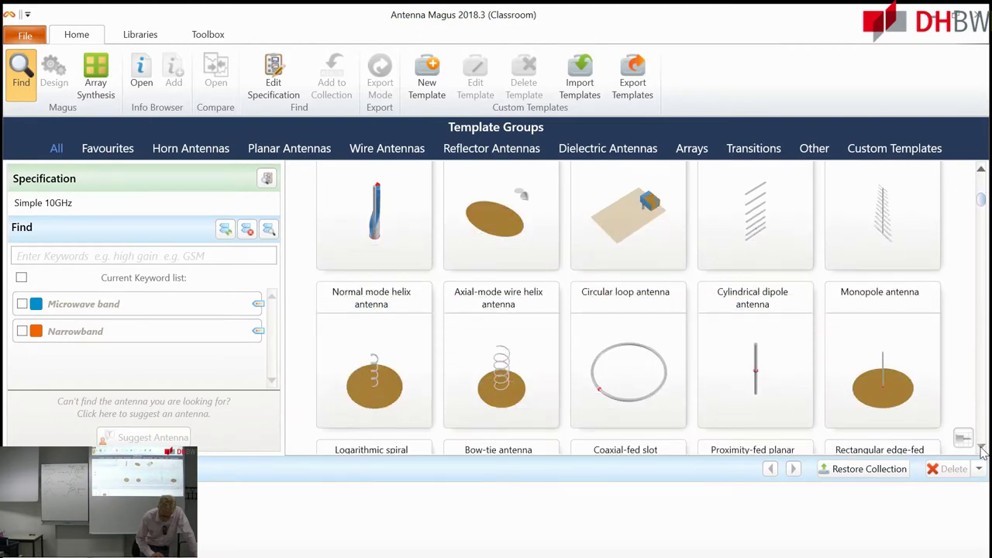
{"action": "left_click", "coordinate": [981, 450]}
{"action": "left_click", "coordinate": [982, 450]}
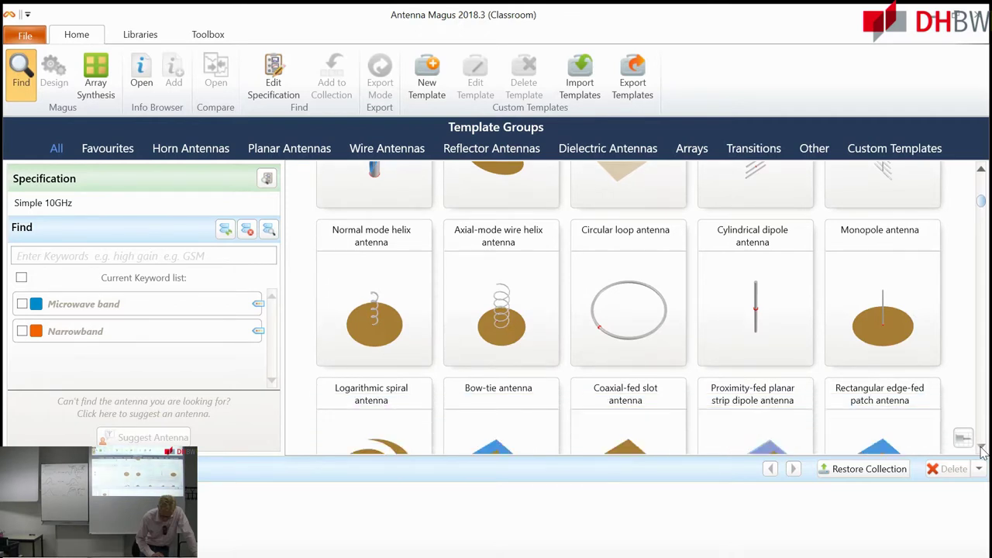
{"action": "left_click", "coordinate": [981, 449]}
{"action": "left_click", "coordinate": [981, 449]}
{"action": "left_click", "coordinate": [981, 449]}
{"action": "left_click", "coordinate": [981, 450]}
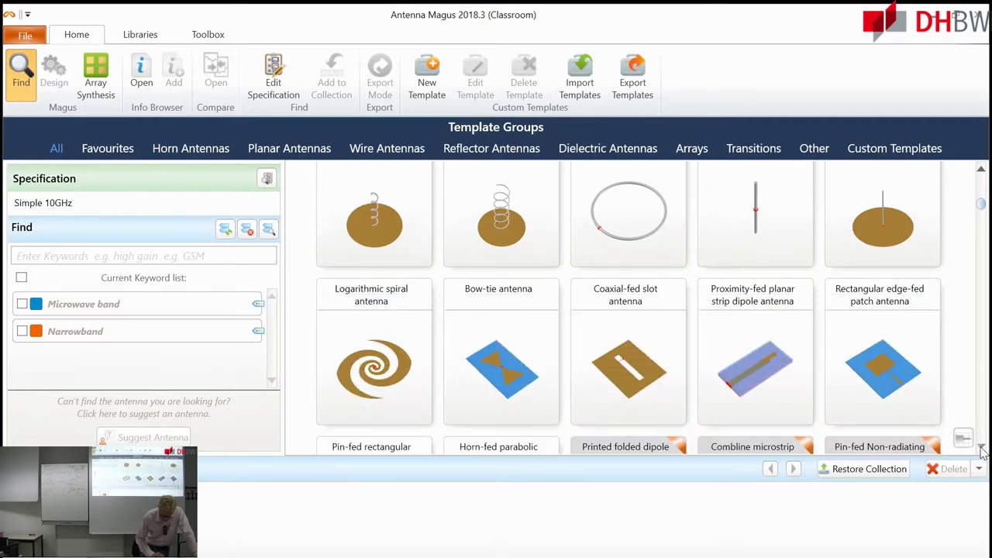
{"action": "left_click", "coordinate": [982, 449]}
{"action": "left_click", "coordinate": [982, 450]}
{"action": "left_click", "coordinate": [981, 449]}
{"action": "left_click", "coordinate": [981, 449]}
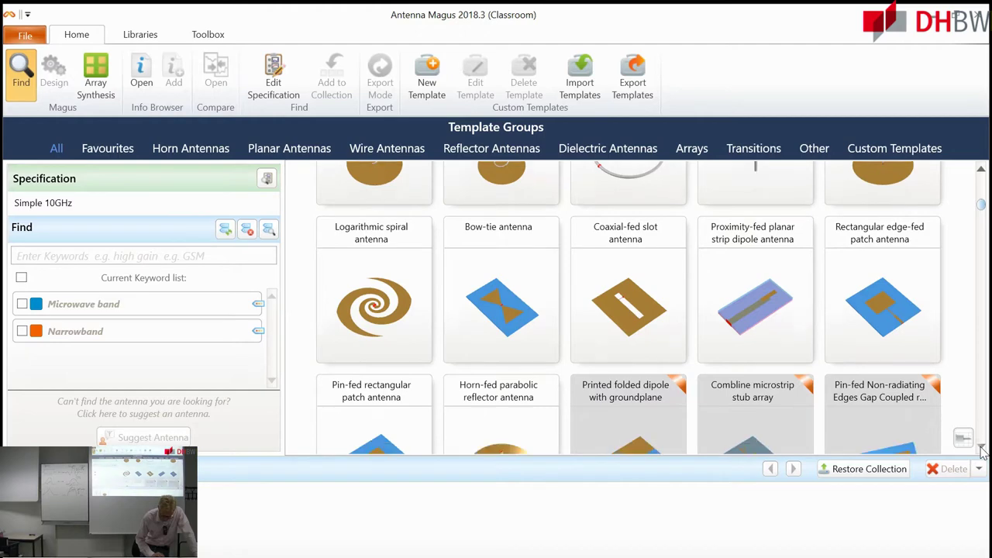
{"action": "left_click", "coordinate": [981, 450]}
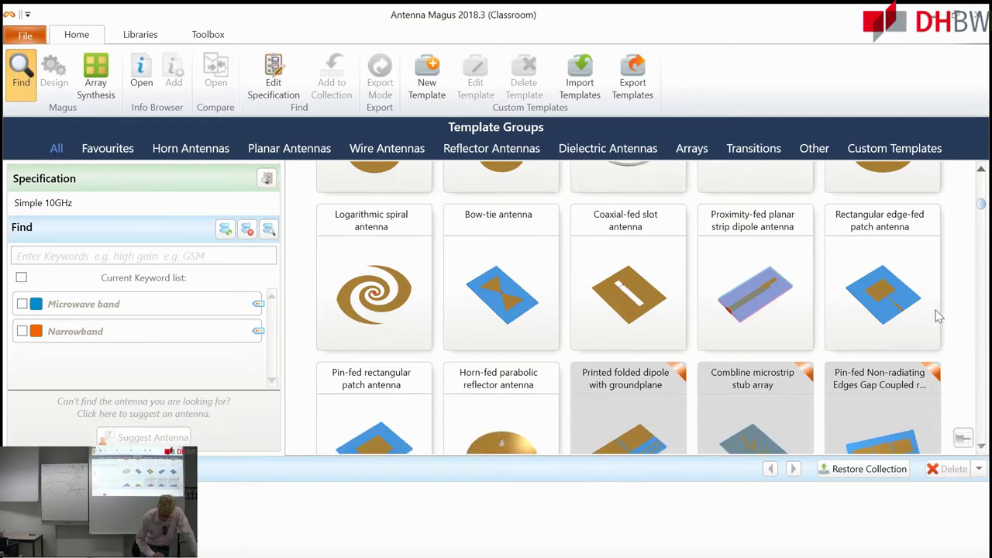
{"action": "mouse_move", "coordinate": [901, 290]}
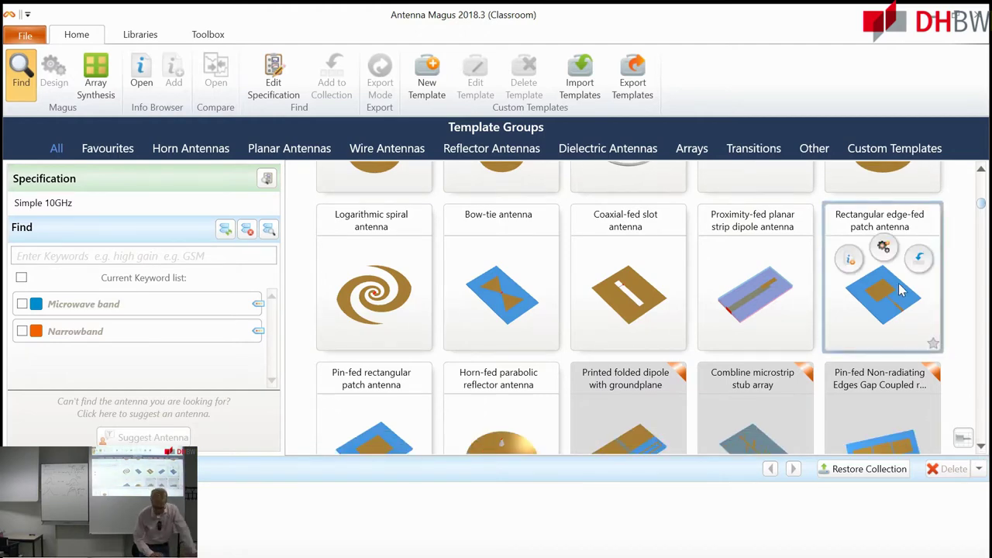
{"action": "left_click", "coordinate": [883, 248]}
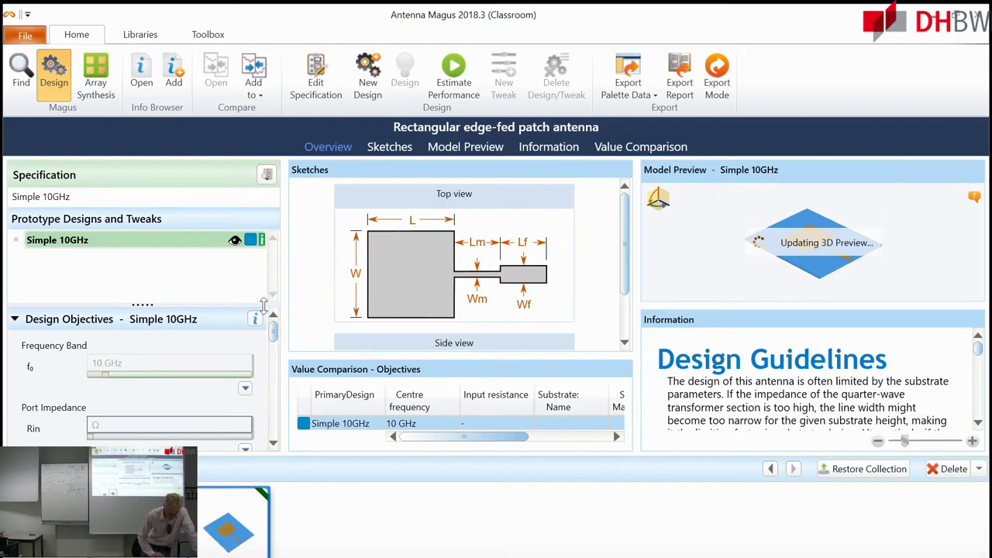
Open the Simple 10GHz specification for editing from the patch design's substrate properties.
{"action": "left_click_drag", "start_coordinate": [273, 332], "coordinate": [273, 353]}
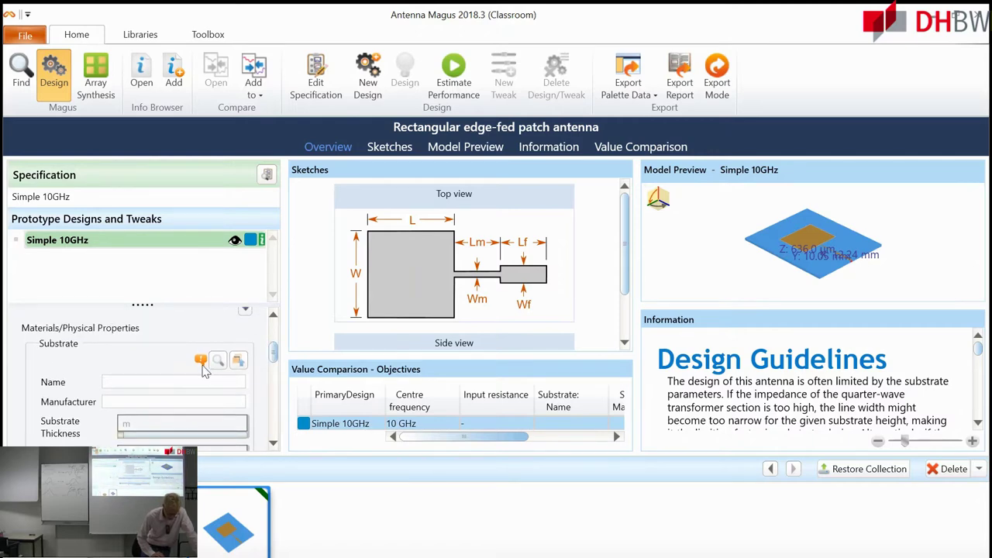
{"action": "left_click", "coordinate": [175, 387]}
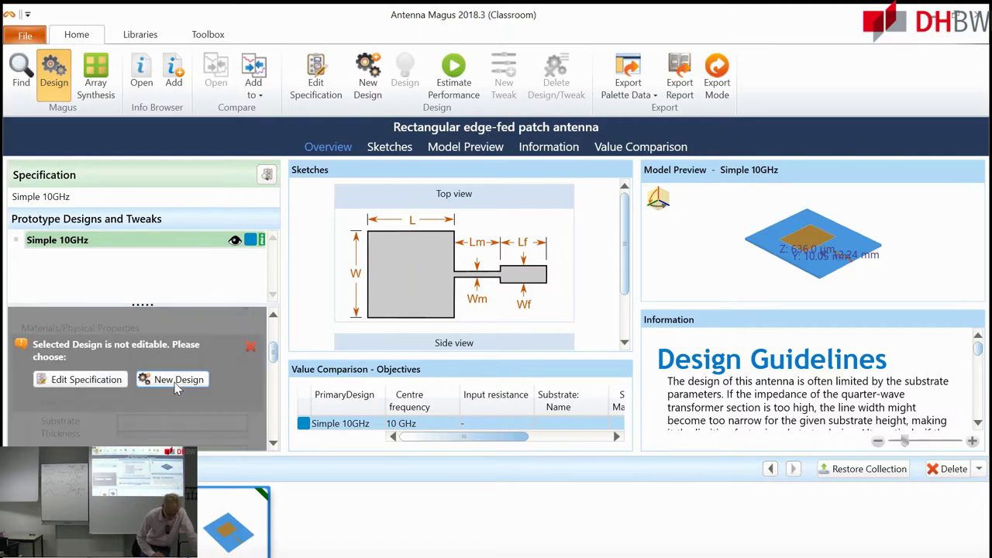
{"action": "left_click", "coordinate": [92, 383]}
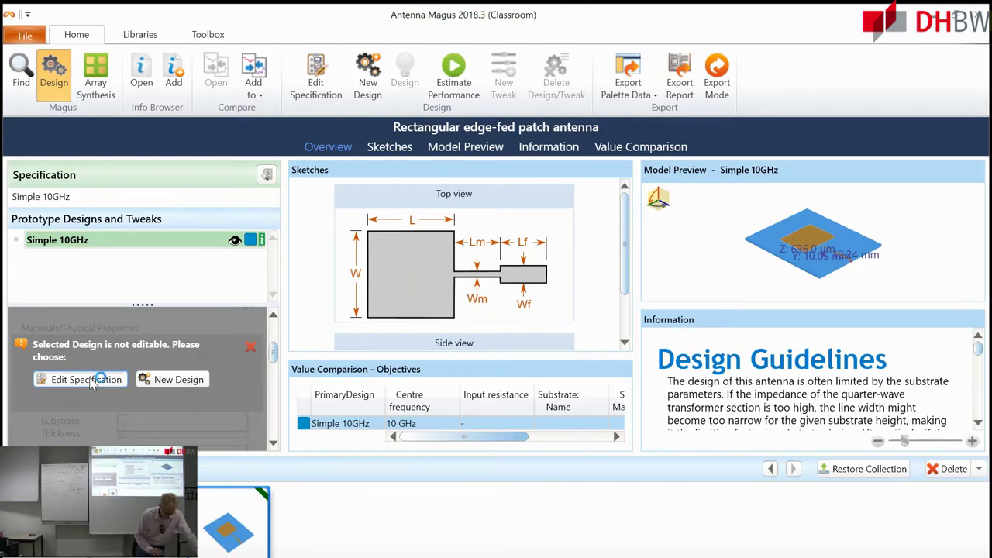
Switch to the Xournal slides, look up the simulated patch antenna's substrate parameters, and return to Antenna Magus.
{"action": "key", "text": "alt+Tab"}
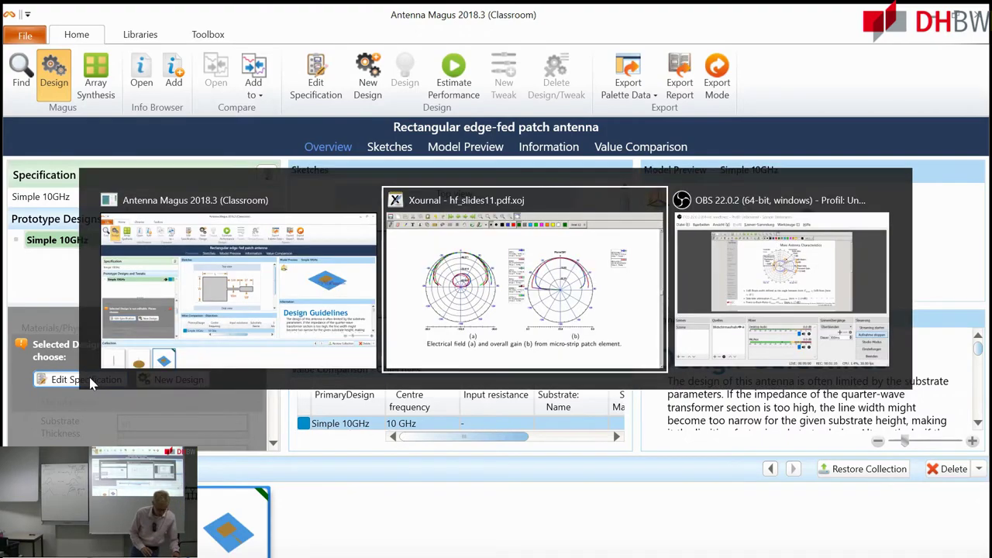
{"action": "scroll", "coordinate": [90, 377], "scroll_direction": "up", "scroll_amount": 15}
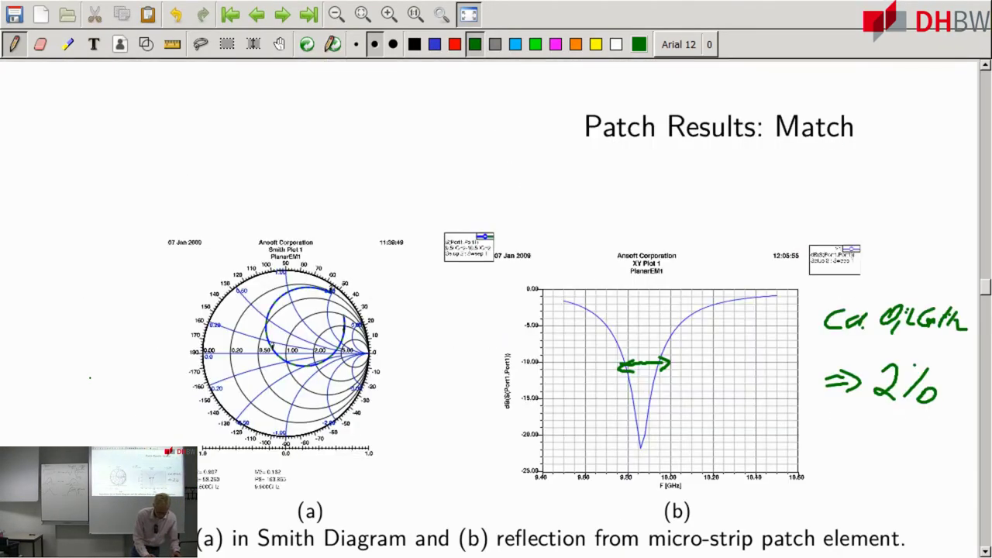
{"action": "scroll", "coordinate": [90, 377], "scroll_direction": "up", "scroll_amount": 15}
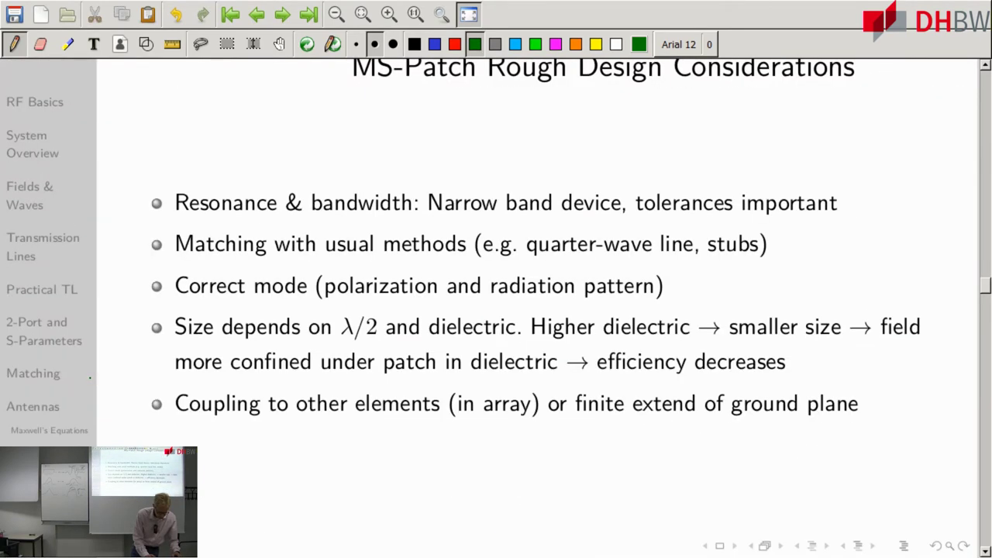
{"action": "scroll", "coordinate": [90, 377], "scroll_direction": "up", "scroll_amount": 4}
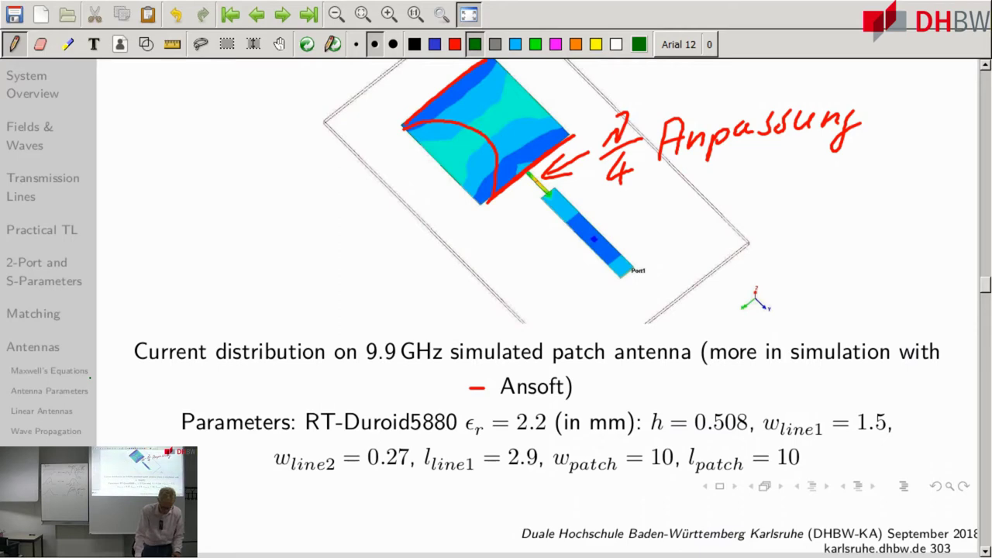
{"action": "key", "text": "alt+Tab"}
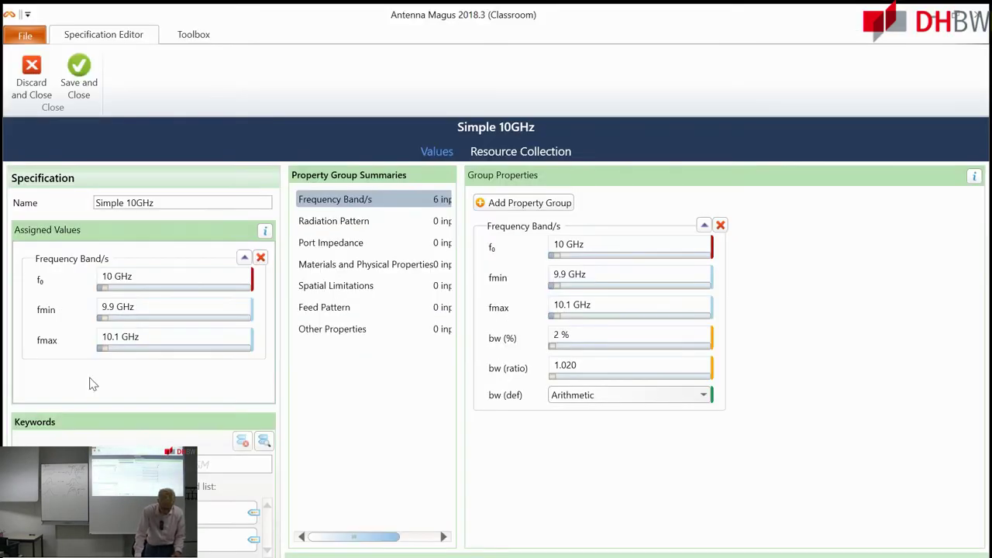
Set the specification's material properties to frequency 10 GHz, relative permittivity 2.2 and height 0.508 mm, and save and close it.
{"action": "left_click", "coordinate": [374, 268]}
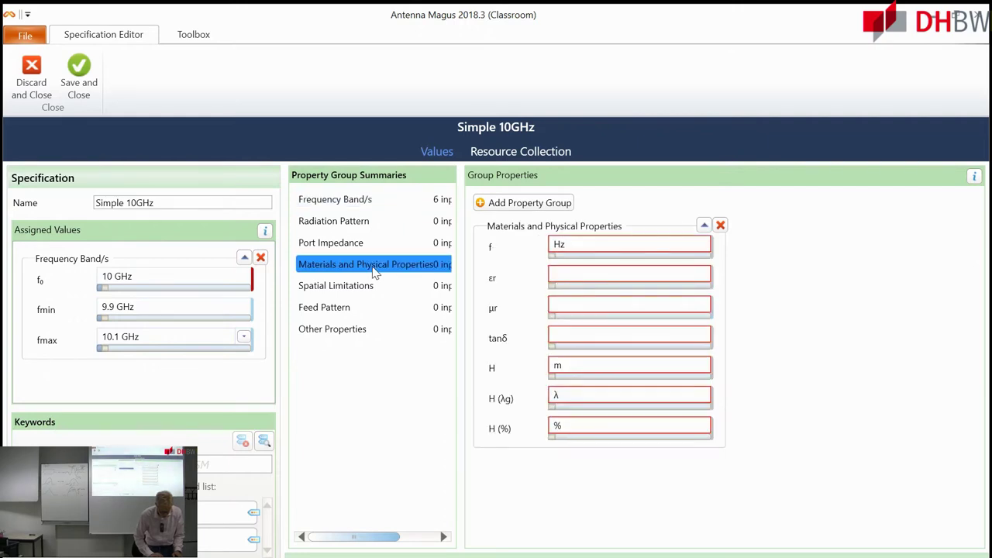
{"action": "mouse_move", "coordinate": [524, 281]}
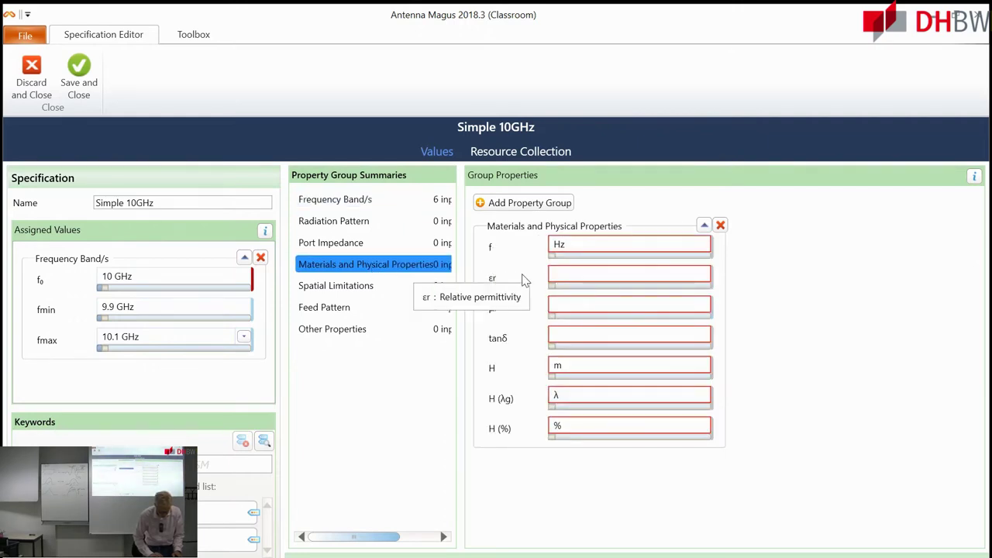
{"action": "left_click", "coordinate": [558, 249]}
{"action": "type", "text": "10G"}
{"action": "left_click", "coordinate": [575, 274]}
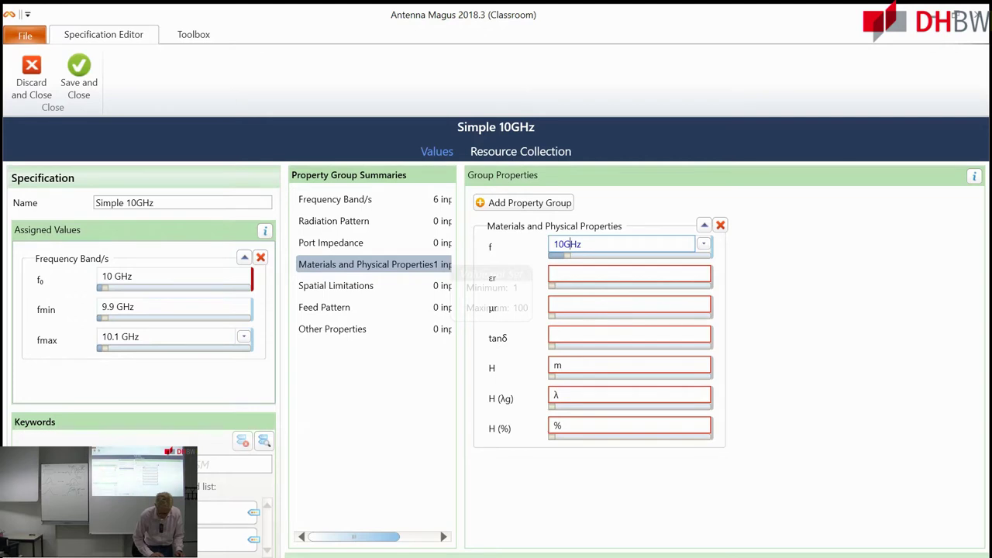
{"action": "type", "text": "2.2"}
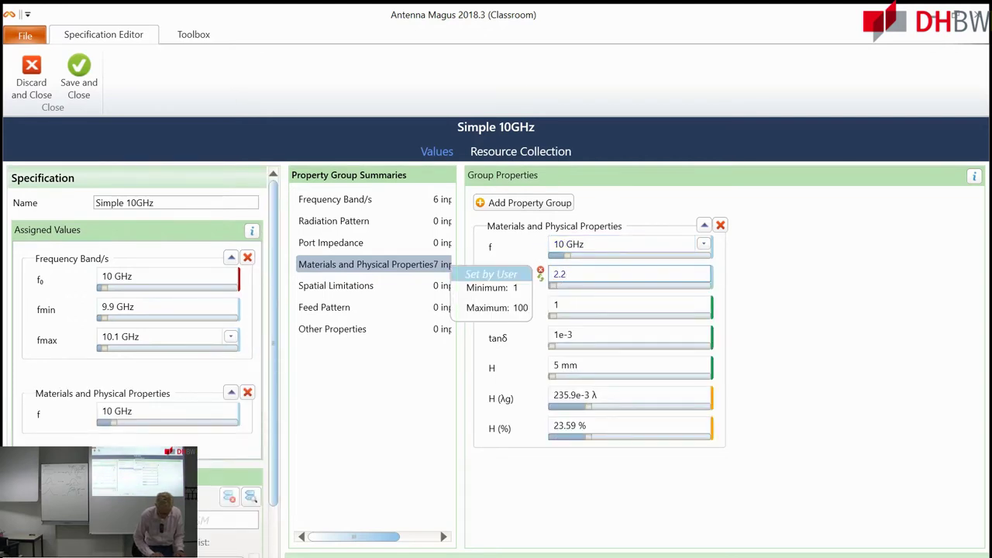
{"action": "double_click", "coordinate": [560, 370]}
{"action": "type", "text": "0.508"}
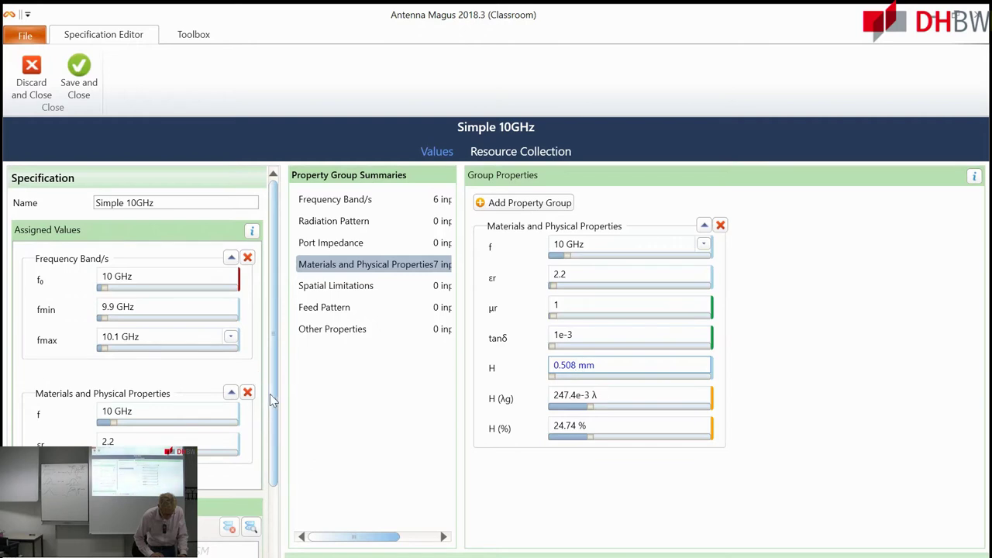
{"action": "left_click_drag", "start_coordinate": [273, 399], "coordinate": [285, 381]}
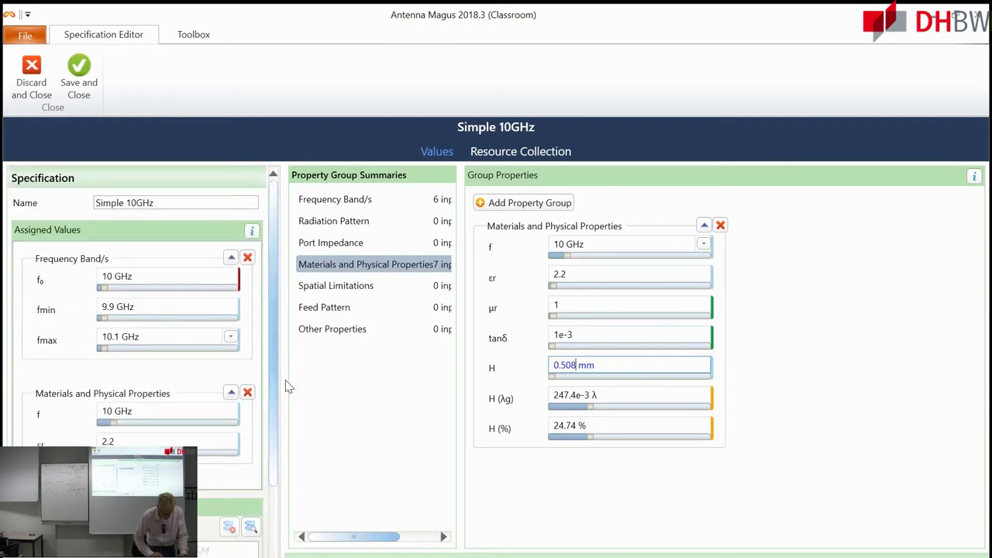
{"action": "left_click", "coordinate": [77, 70]}
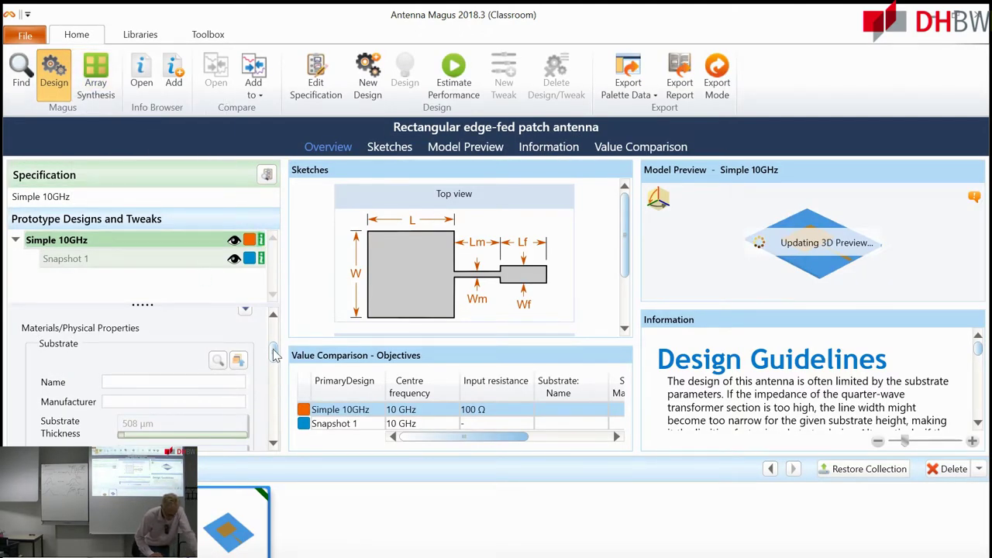
{"action": "left_click", "coordinate": [177, 382]}
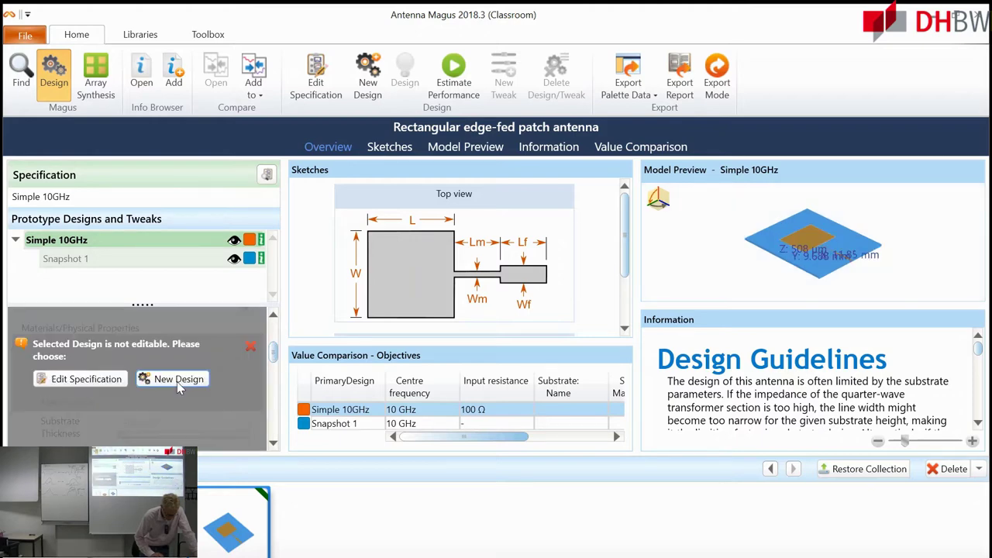
{"action": "left_click", "coordinate": [249, 349]}
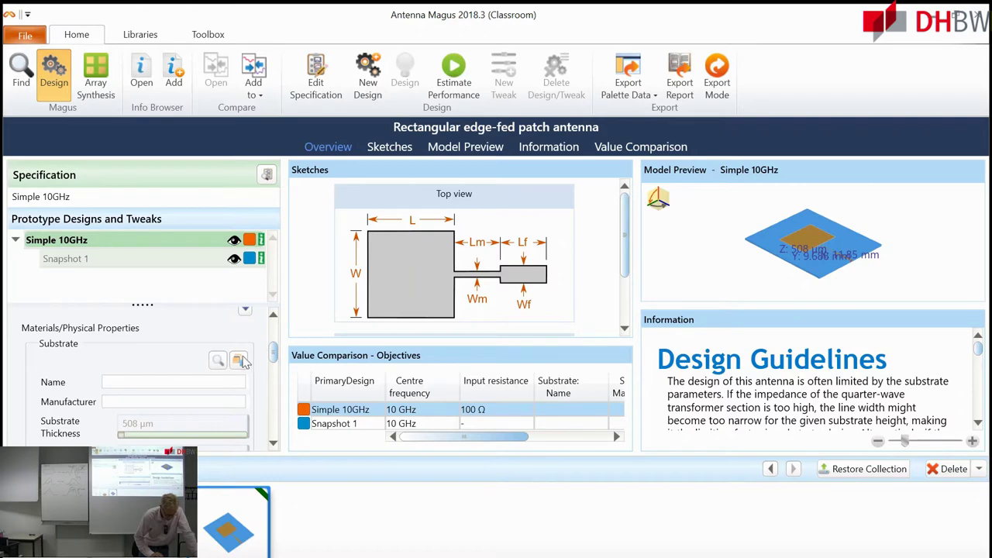
{"action": "left_click", "coordinate": [111, 386]}
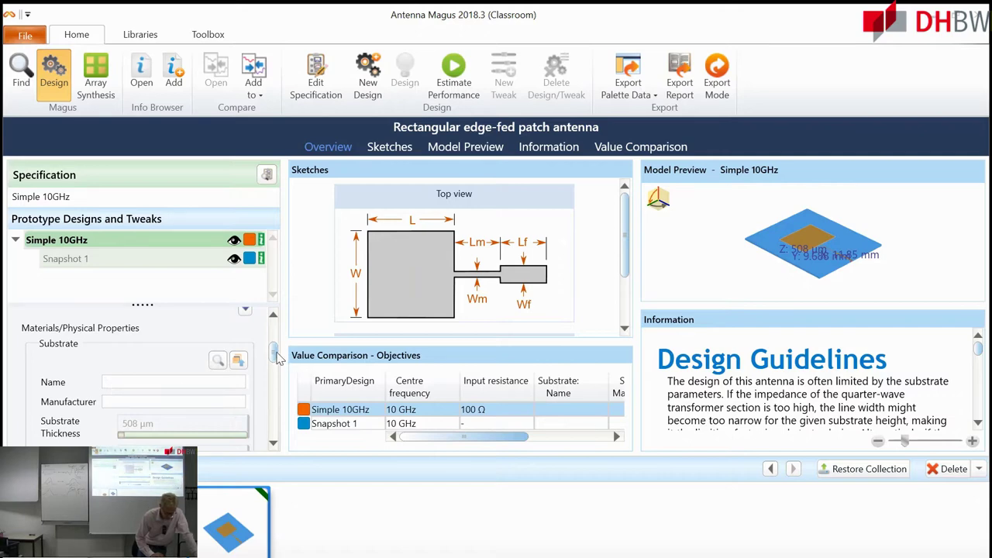
Estimate the performance of the Simple 10GHz rectangular edge-fed patch design.
{"action": "mouse_move", "coordinate": [794, 256]}
{"action": "left_mouse_down"}
{"action": "mouse_move", "coordinate": [742, 285]}
{"action": "mouse_move", "coordinate": [741, 277]}
{"action": "mouse_move", "coordinate": [809, 262]}
{"action": "mouse_move", "coordinate": [806, 272]}
{"action": "left_mouse_up"}
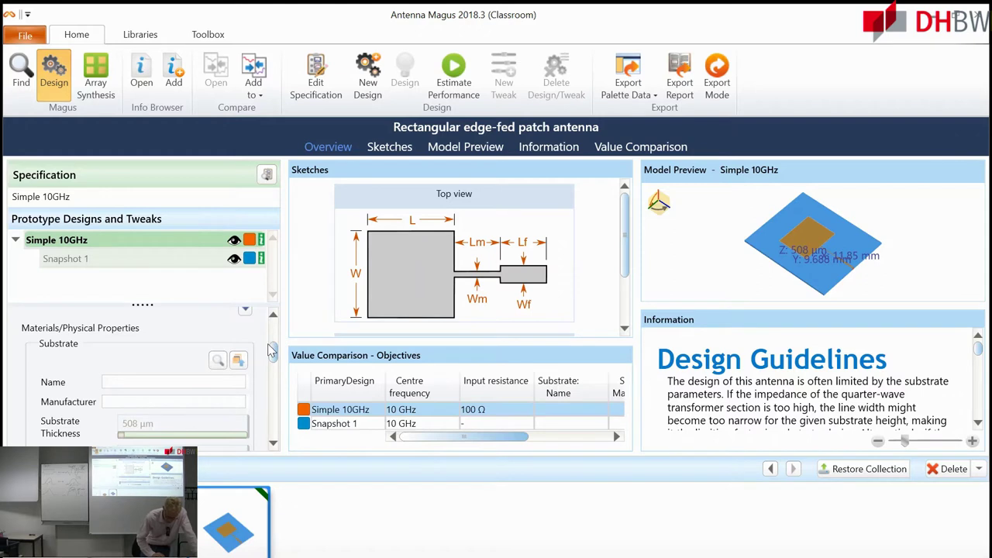
{"action": "left_click_drag", "start_coordinate": [273, 353], "coordinate": [270, 428]}
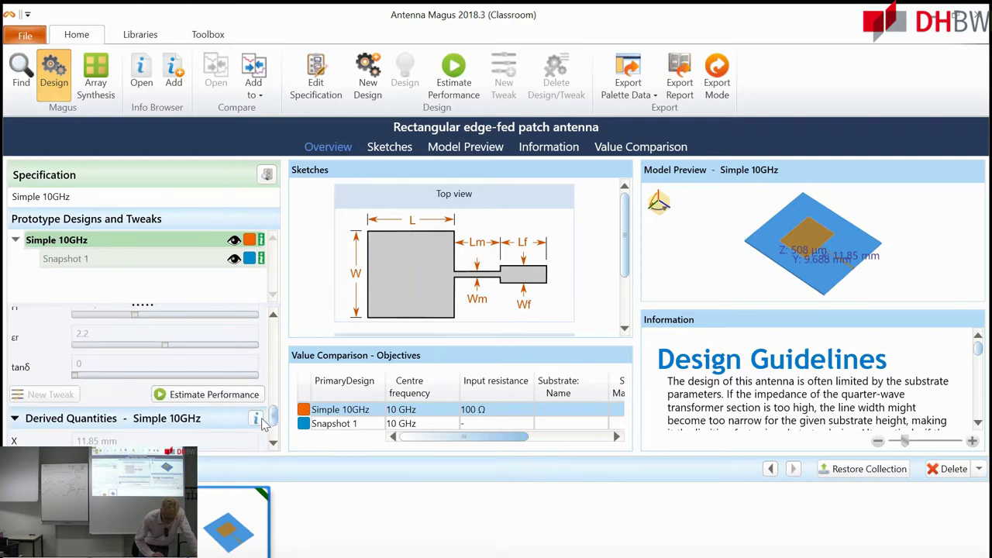
{"action": "left_click", "coordinate": [227, 397]}
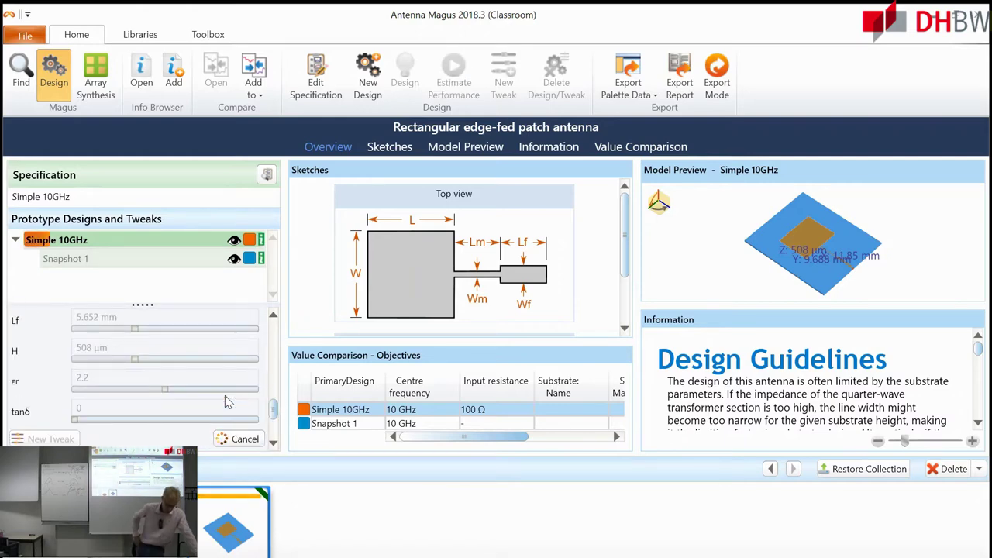